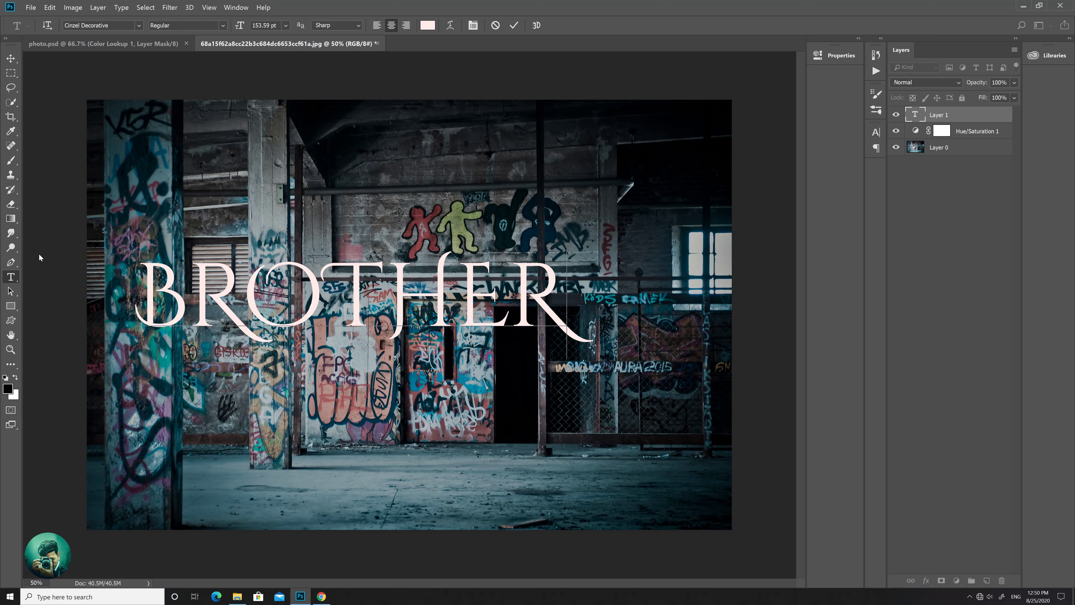
- Commit the Cinzel Decorative BROTHER lettering as its own Brother text layer
left_click(10, 58)
- Nudge BROTHER right and down and try the Orbitron font on it
mouse_move(354, 291)
left_mouse_down()
mouse_move(400, 300)
mouse_move(405, 311)
left_mouse_up()
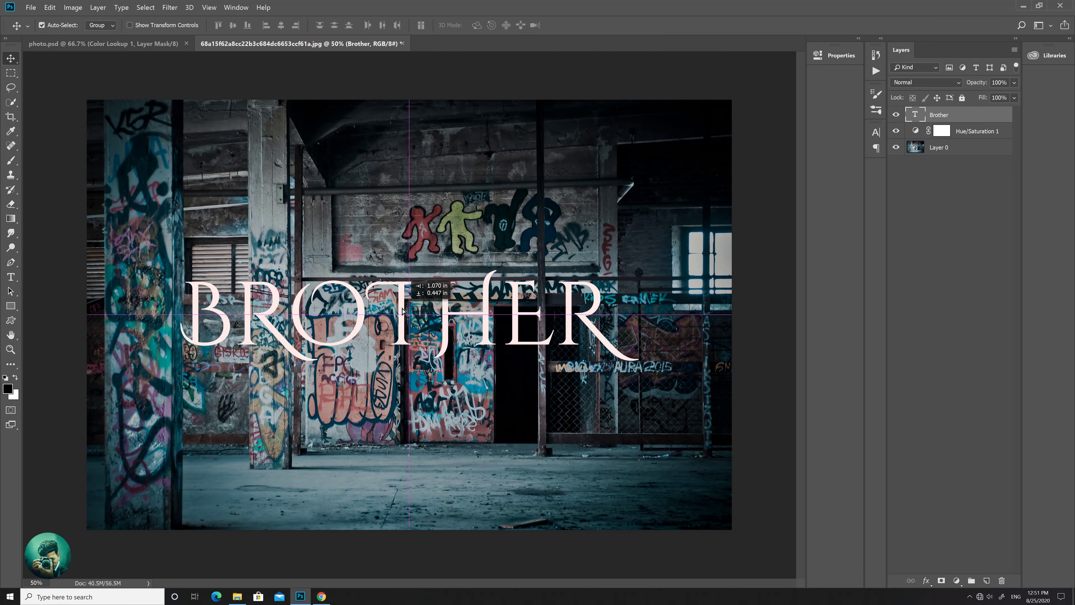
key("t")
key("Return")
left_click(100, 25)
type("Orbitron")
key("Return")
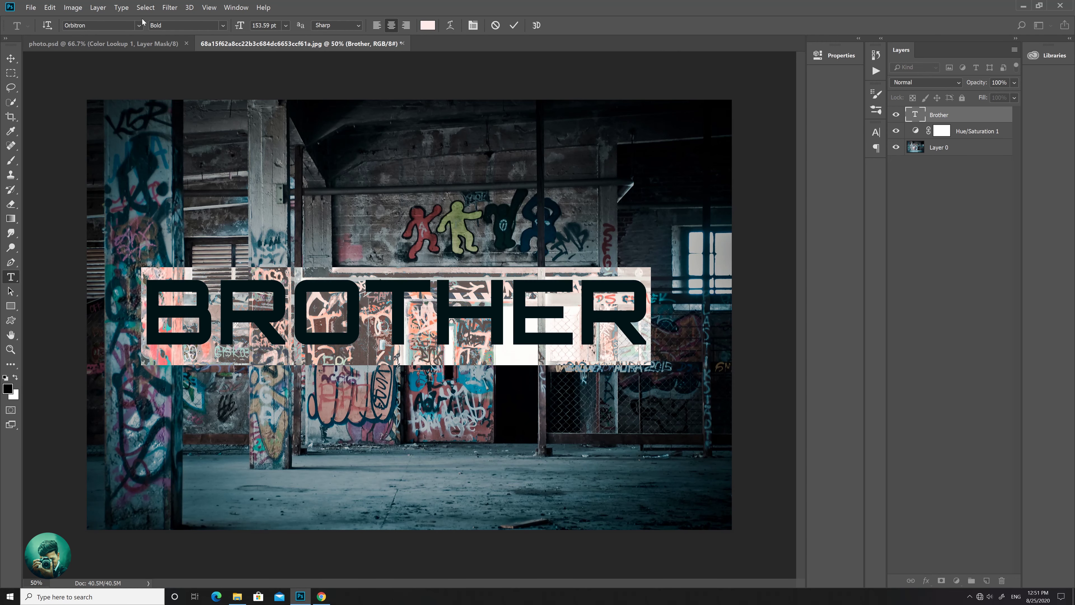
- Set BROTHER in Cinzel Decorative Bold and commit the text edit
left_click(139, 25)
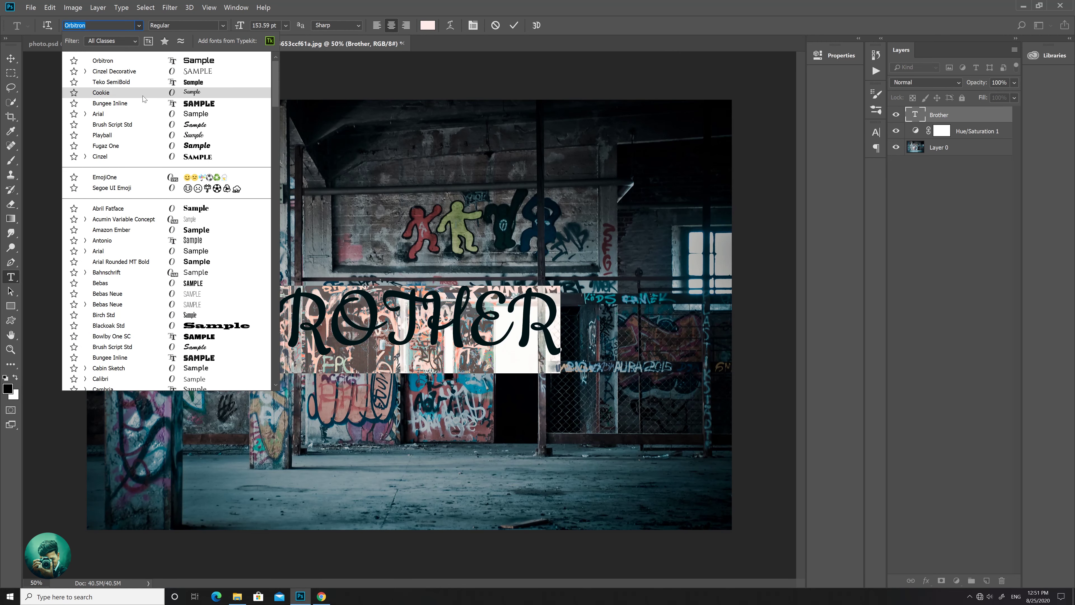
left_click(141, 71)
key("ctrl+Return")
key("v")
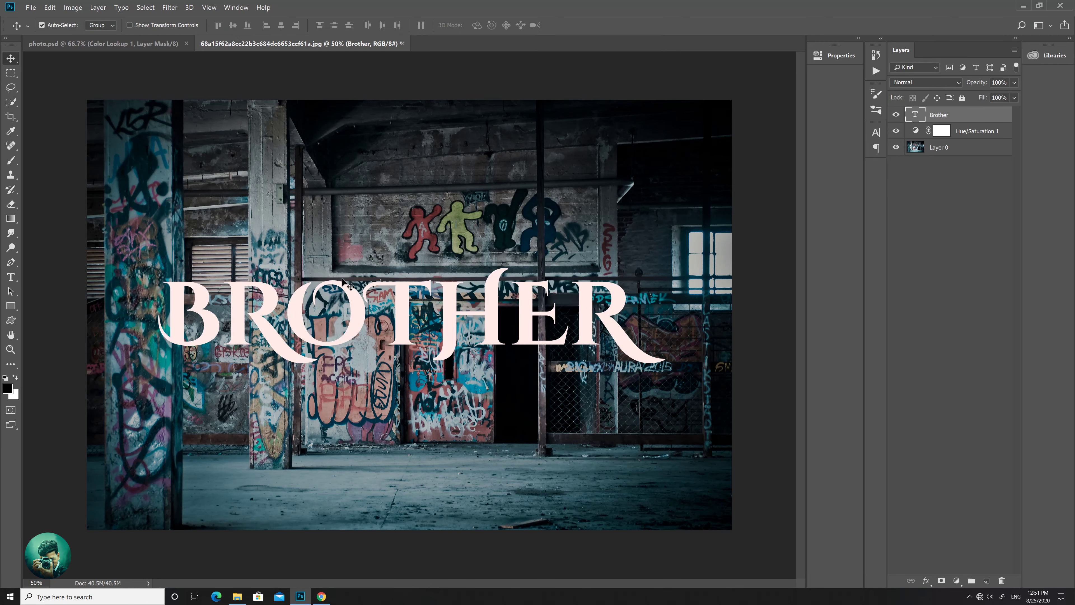
key("ctrl+minus")
- Enable Outer Glow and Drop Shadow in the Brother layer's Layer Style
key("h")
double_click(983, 122)
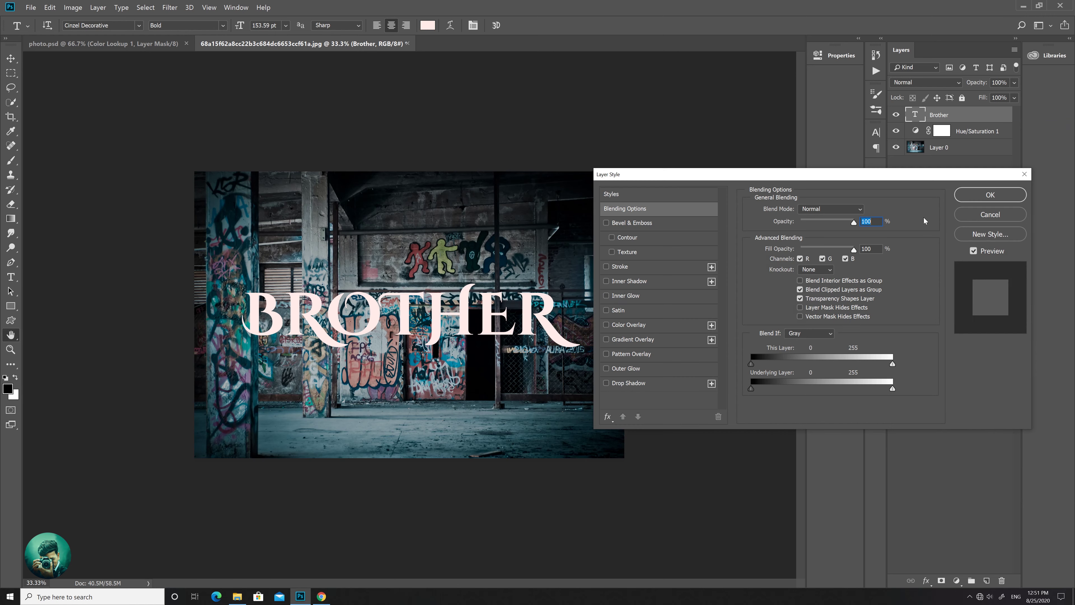
left_click(606, 368)
left_click(628, 382)
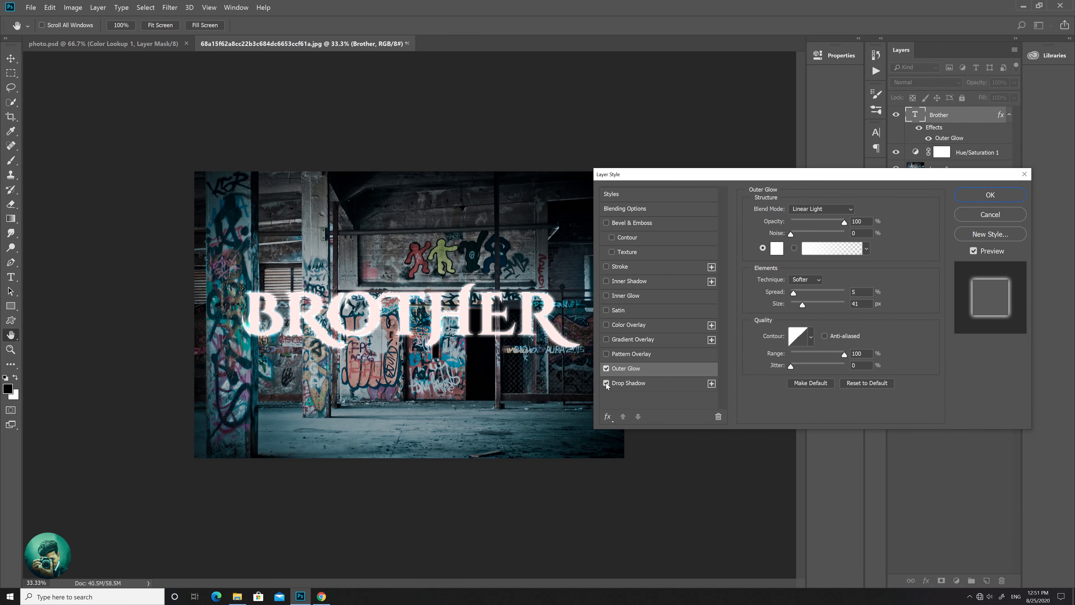
- Set the drop shadow colour to bright green 00ff42
left_click(866, 211)
left_click(461, 94)
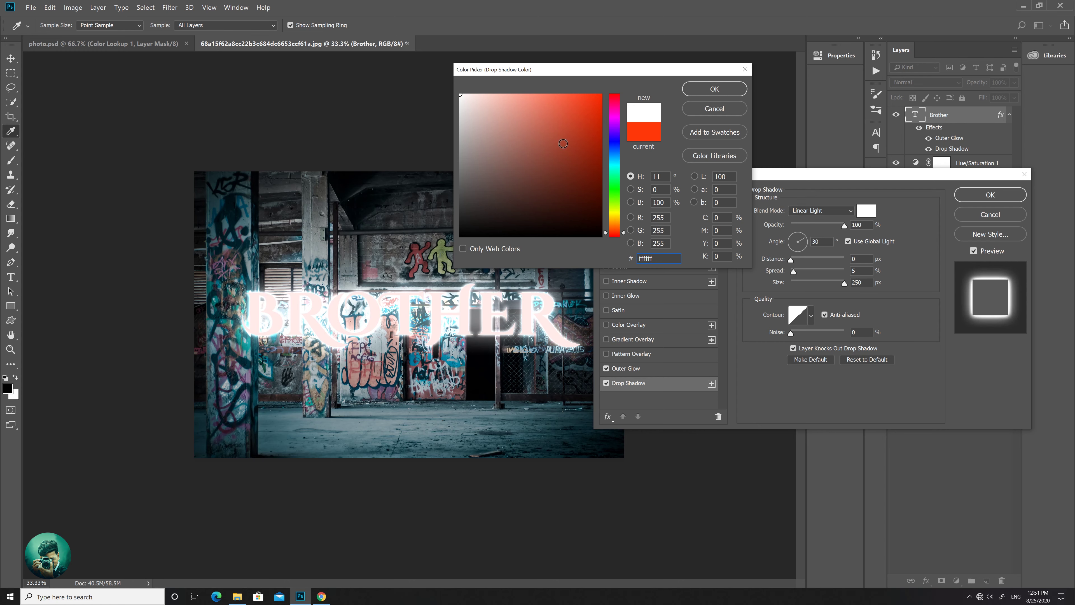
left_click(644, 131)
left_click(614, 184)
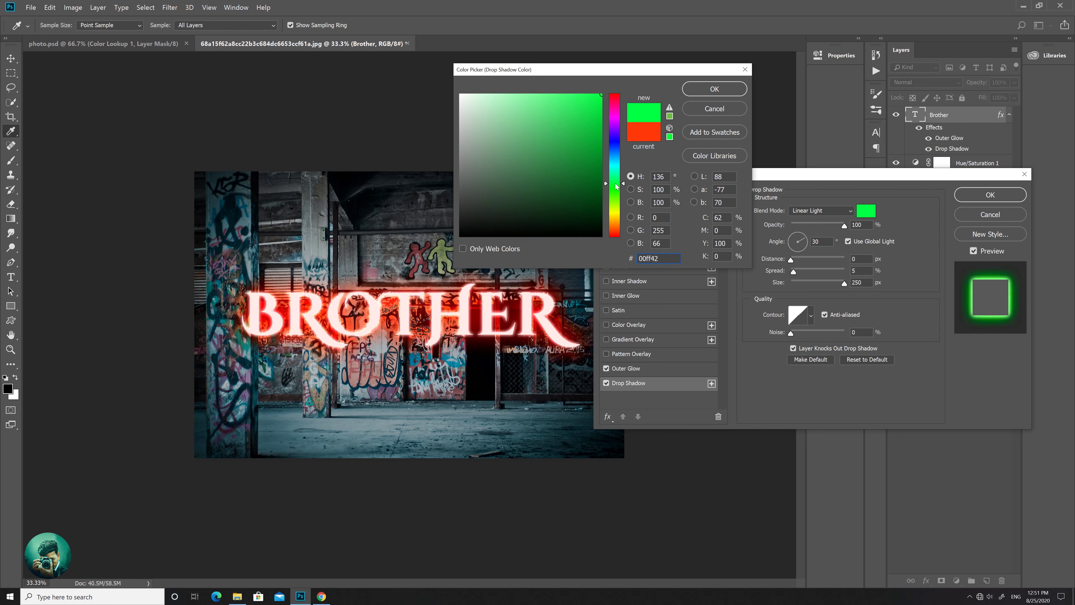
left_click(714, 89)
left_click(625, 369)
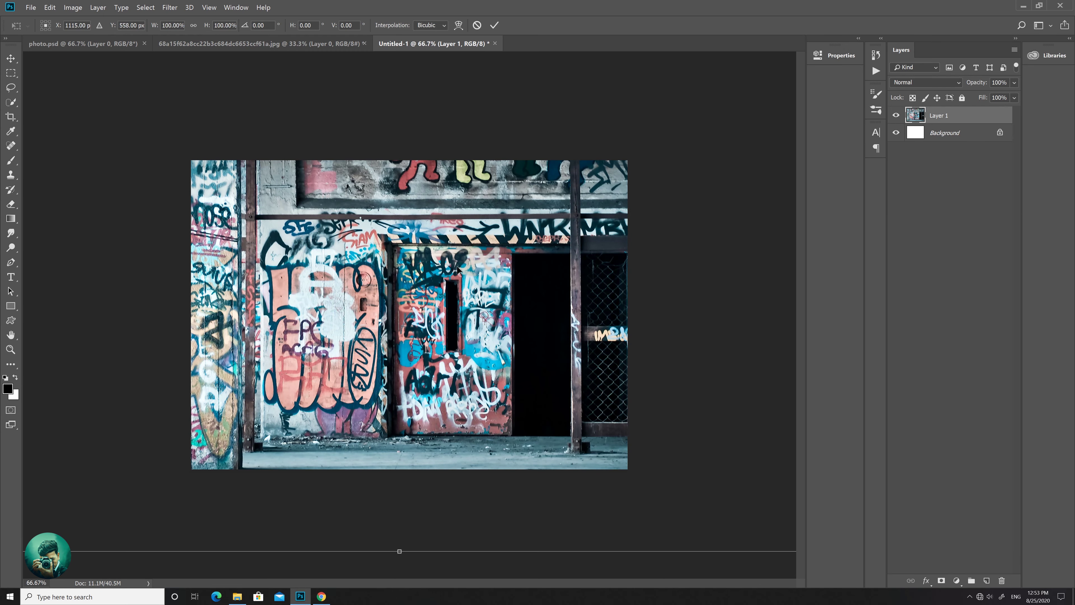
- Scale and centre the graffiti image so it spans the Untitled-1 canvas width
left_click_drag(458, 269, 621, 239)
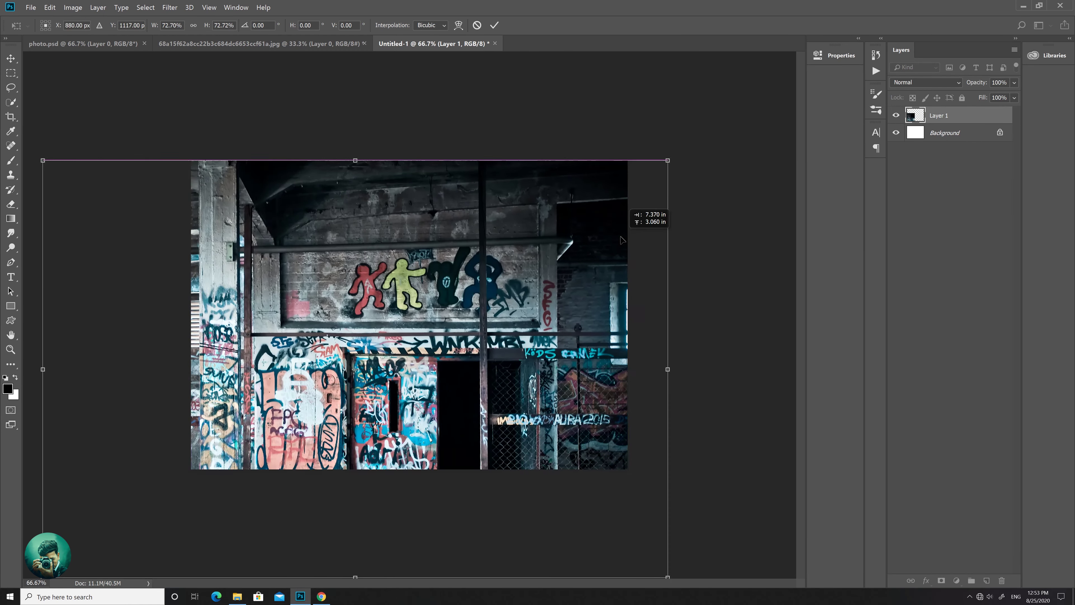
left_click_drag(667, 160, 495, 293)
left_click_drag(427, 361, 545, 248)
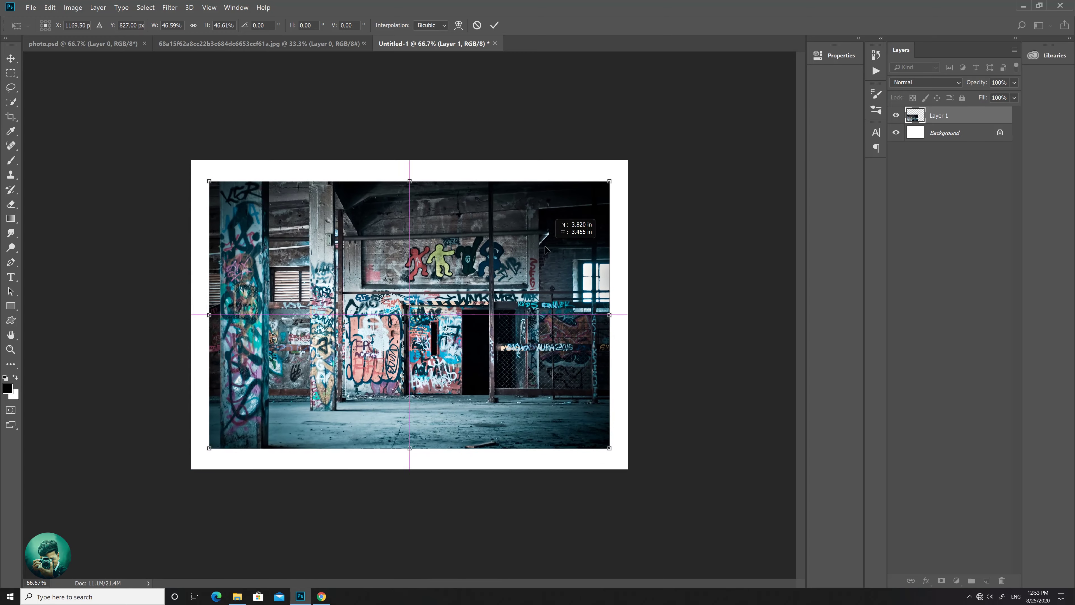
left_click_drag(611, 177, 631, 169)
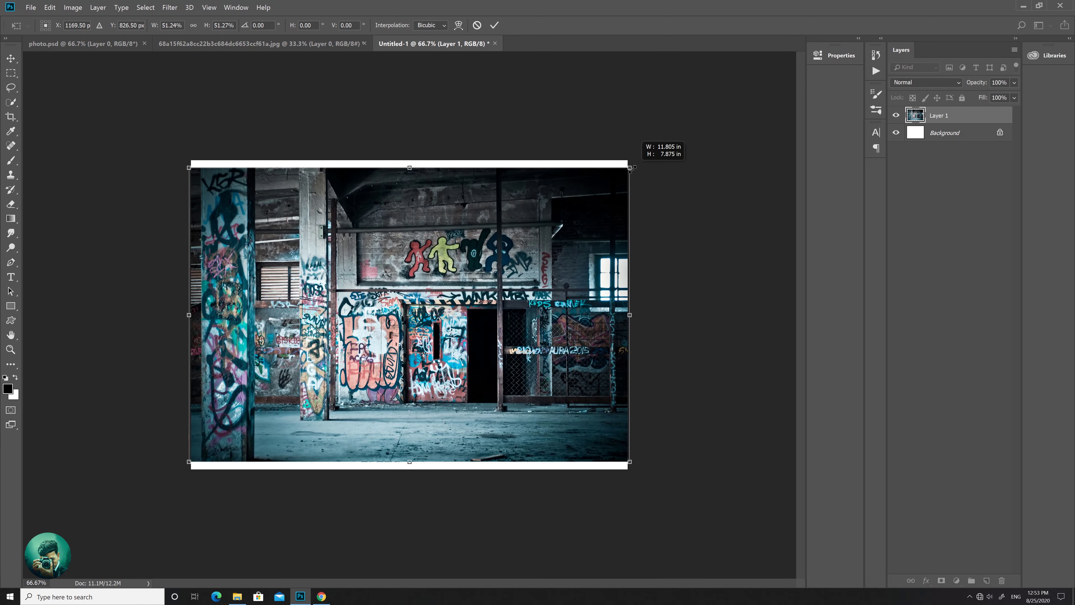
key("Return")
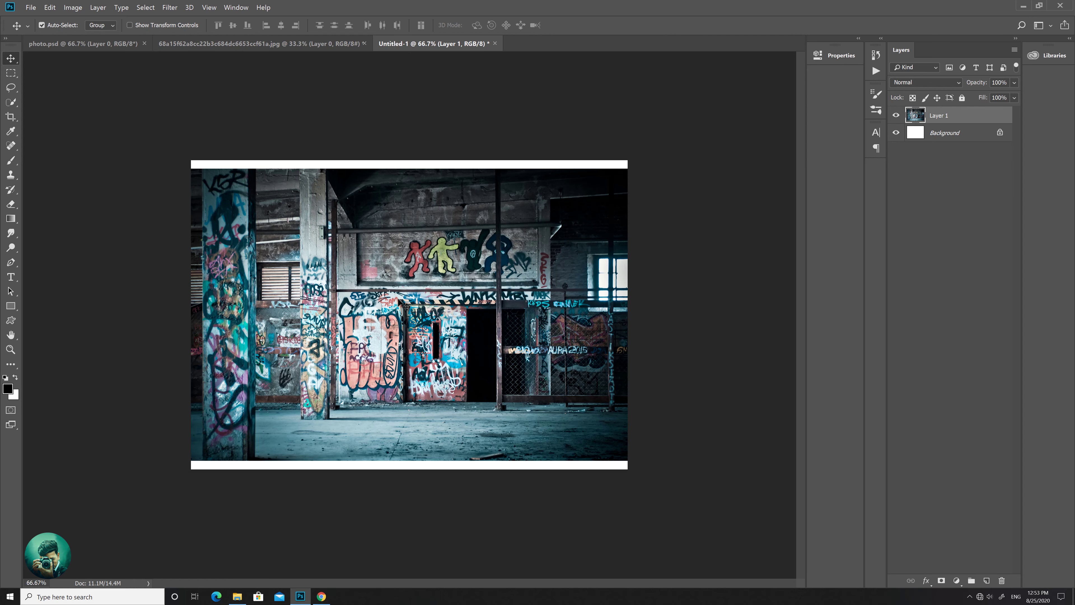
- Crop the white strips off the top and bottom of the canvas
left_click(13, 119)
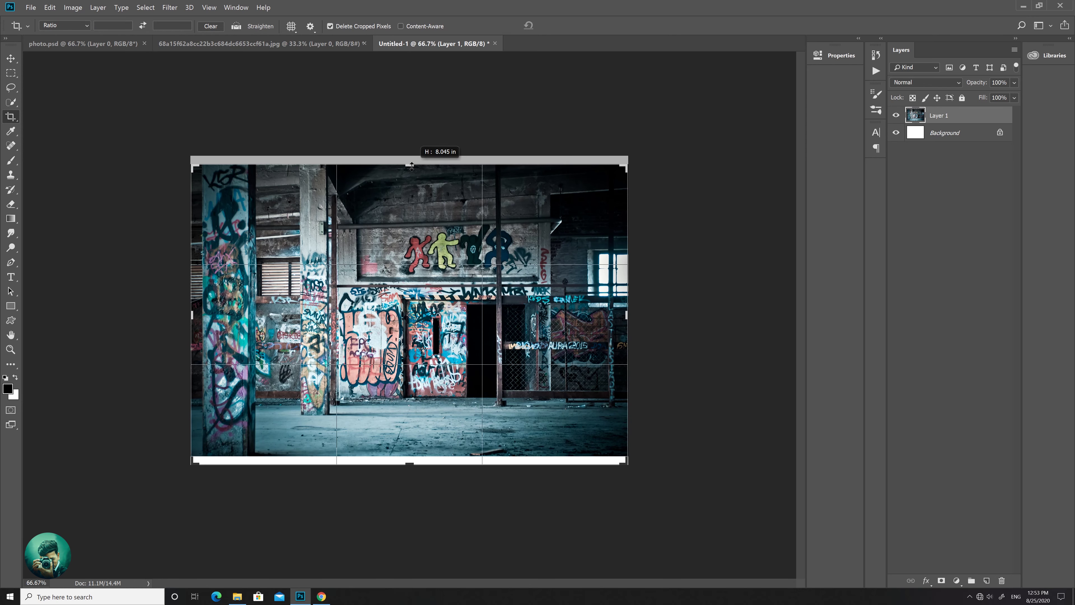
left_click(566, 25)
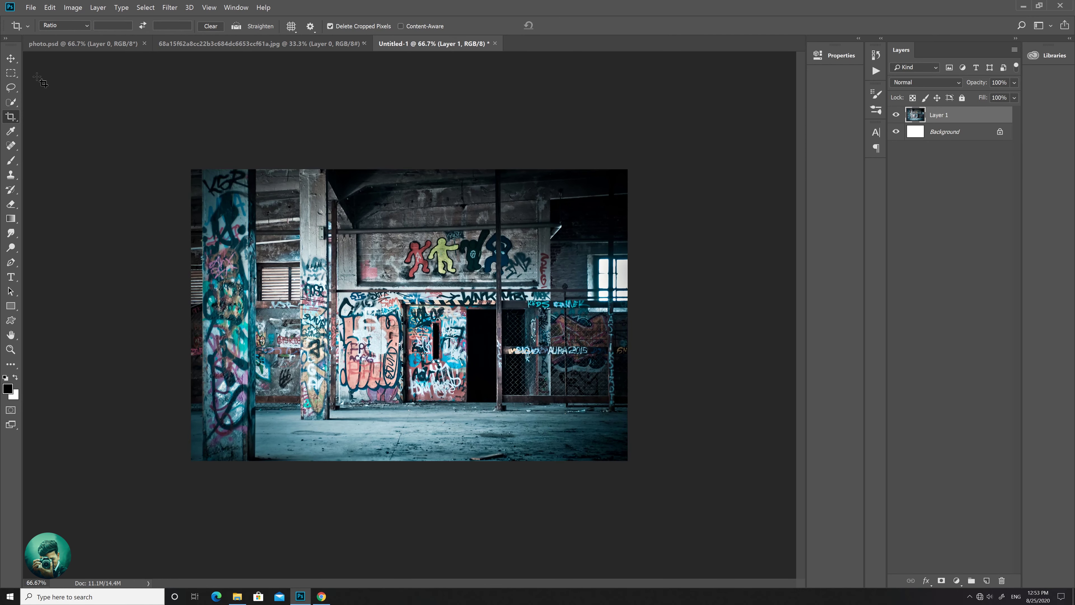
key("v")
left_click(258, 44)
- Copy the men, Brother and Hue/Saturation layers into the Untitled-1 document
left_click(966, 182)
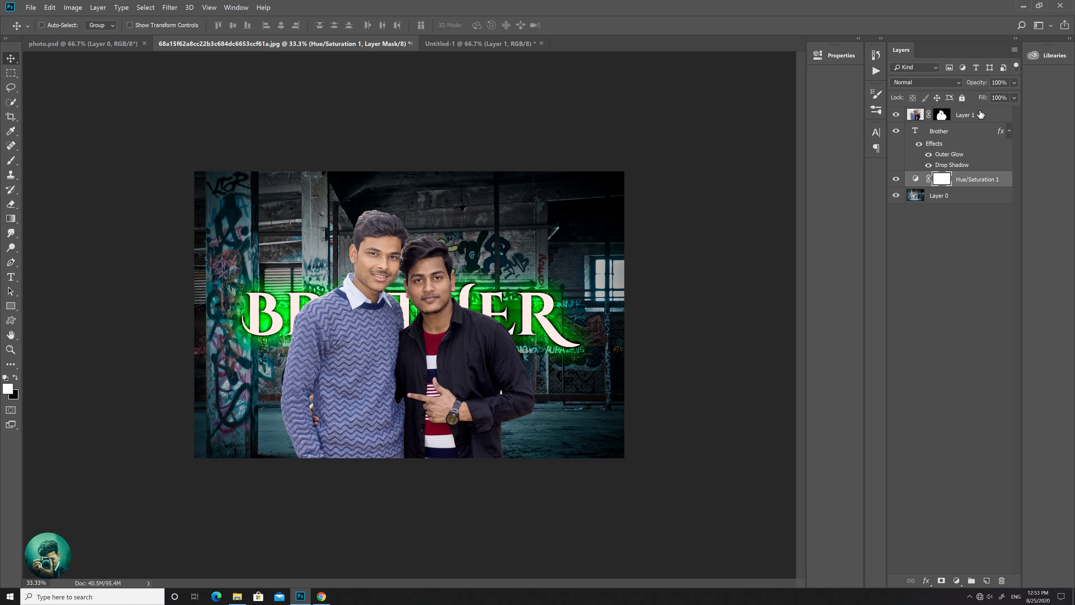
left_click(977, 111, "shift")
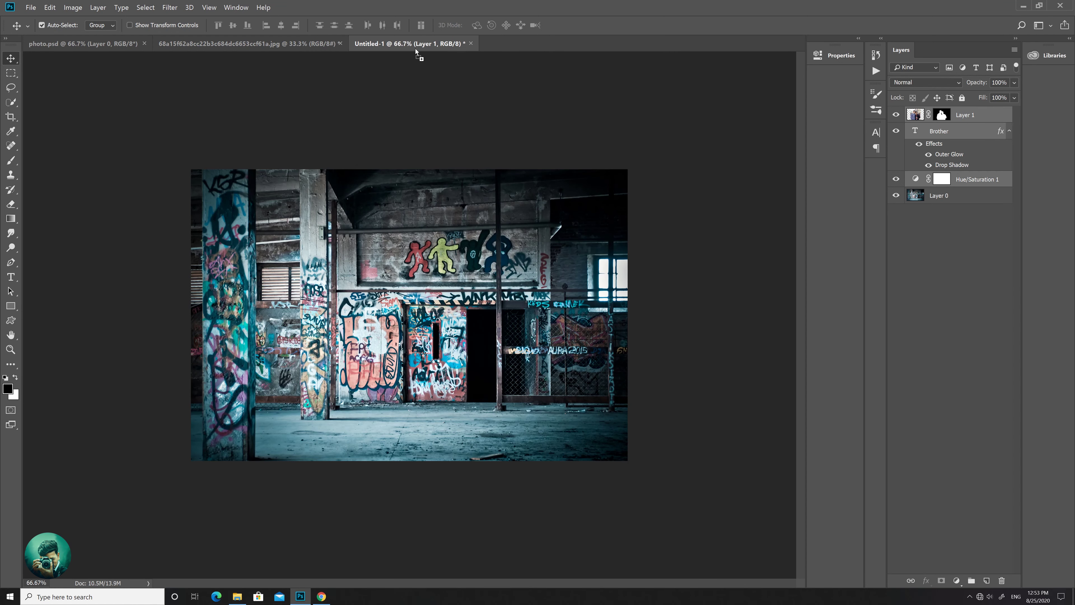
left_click_drag(394, 266, 420, 244)
- Scale the copied men to about 65% and move them up in the frame
key("ctrl+t")
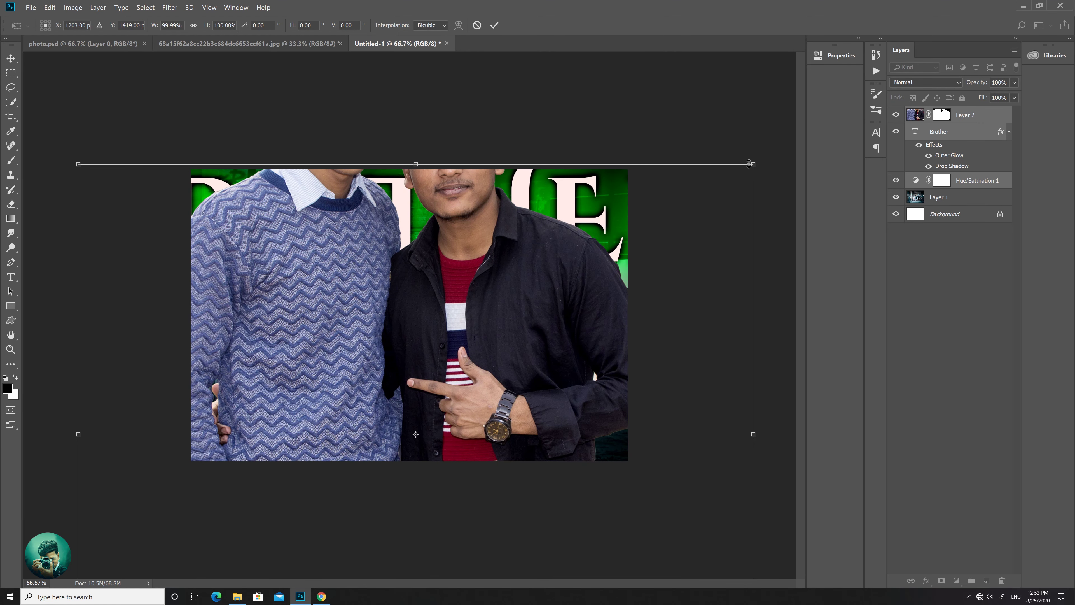
left_click_drag(748, 163, 529, 351)
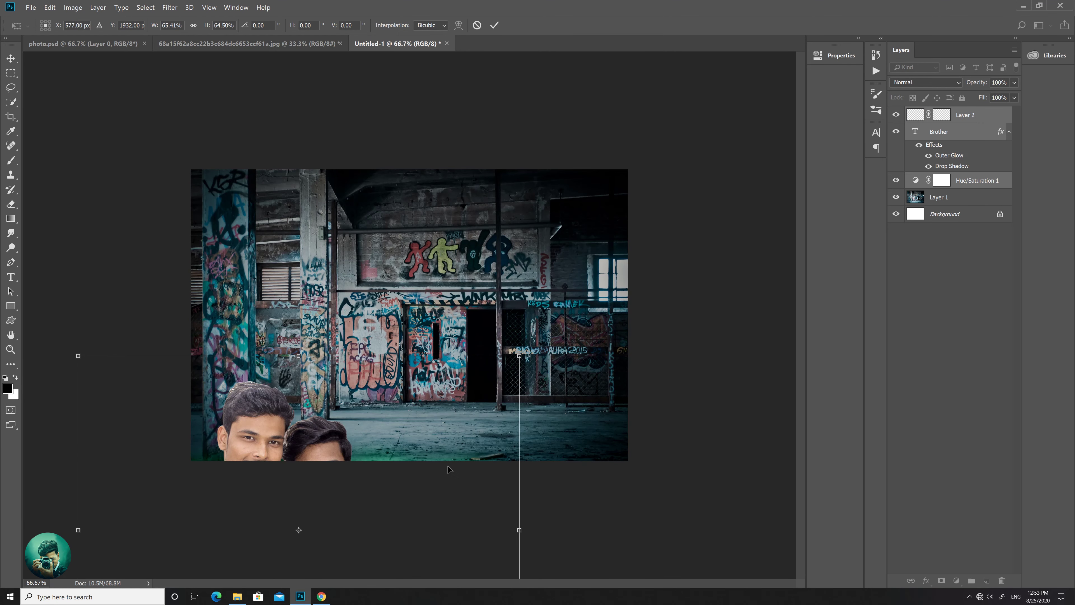
mouse_move(452, 464)
left_mouse_down()
mouse_move(578, 307)
mouse_move(534, 272)
left_mouse_up()
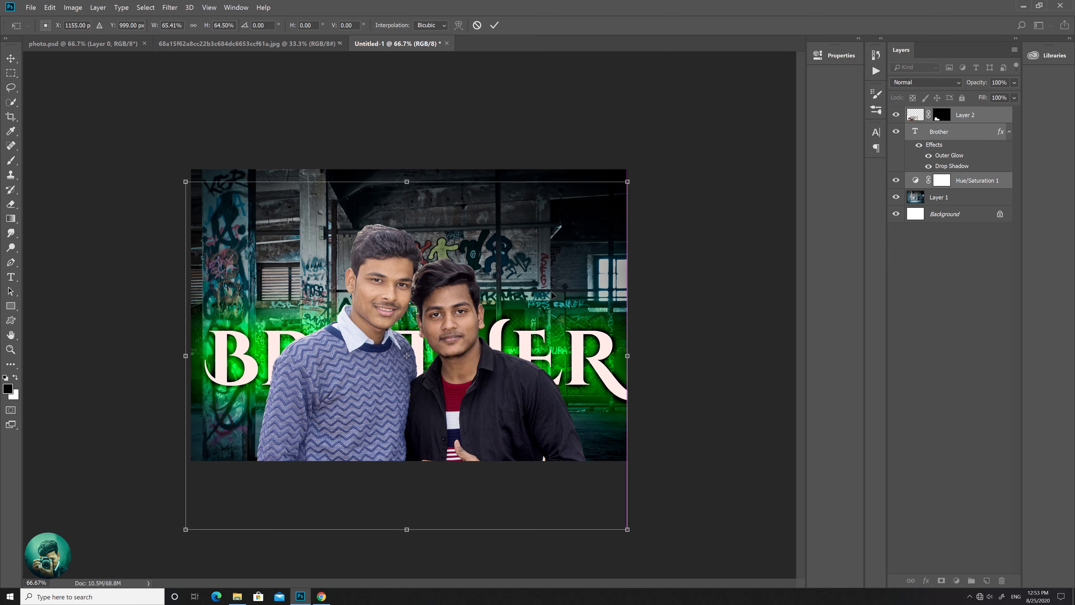
key("Return")
left_click_drag(582, 310, 581, 307)
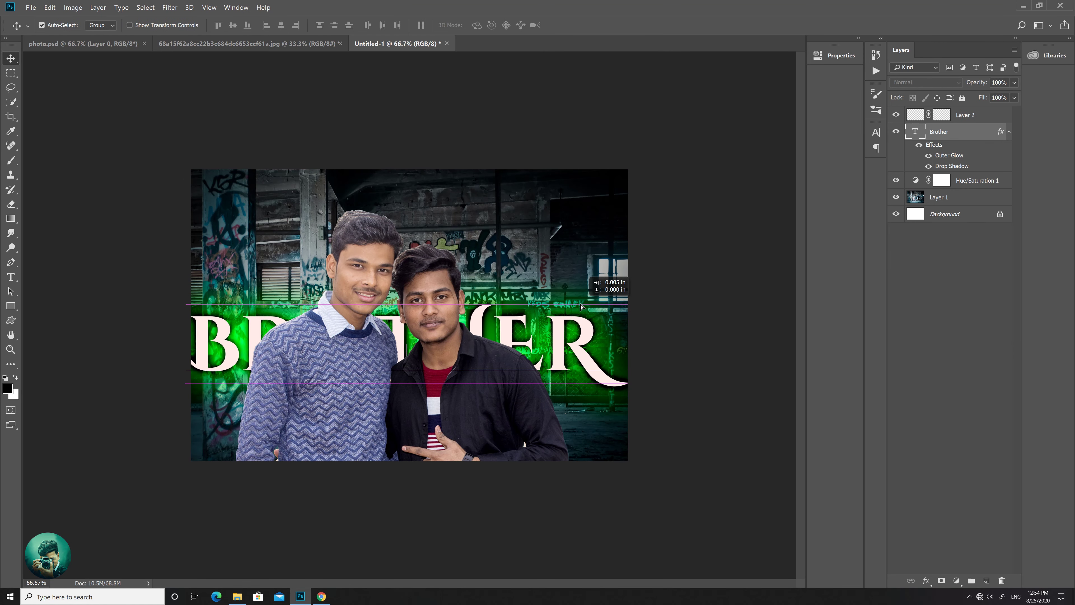
key("ctrl+z")
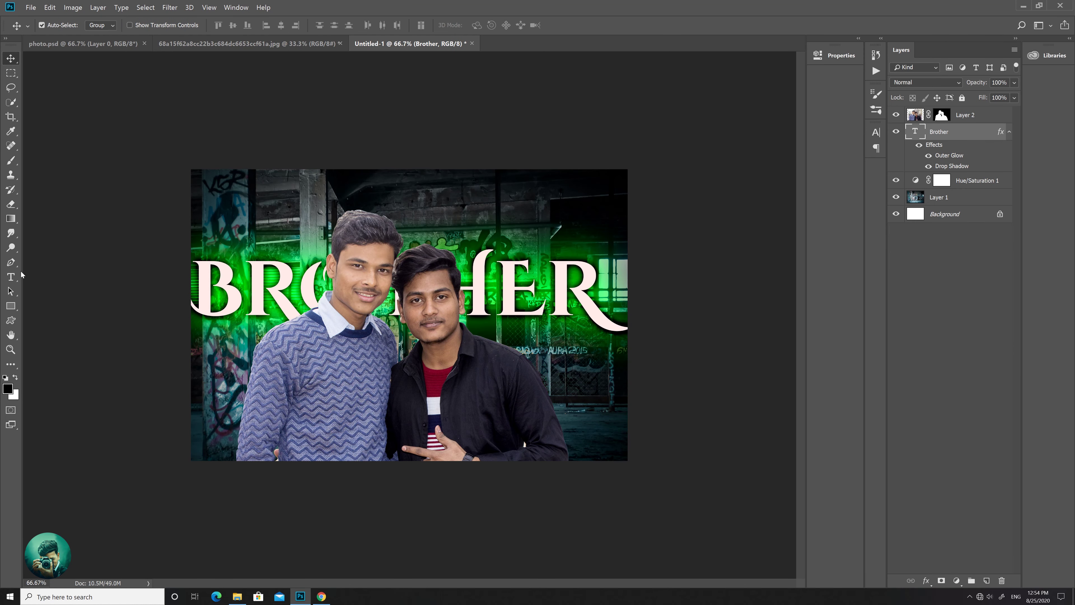
- Resize the BROTHER text through 72 and 100 pt to a final 120 pt
key("t")
double_click(223, 284)
left_click(286, 25)
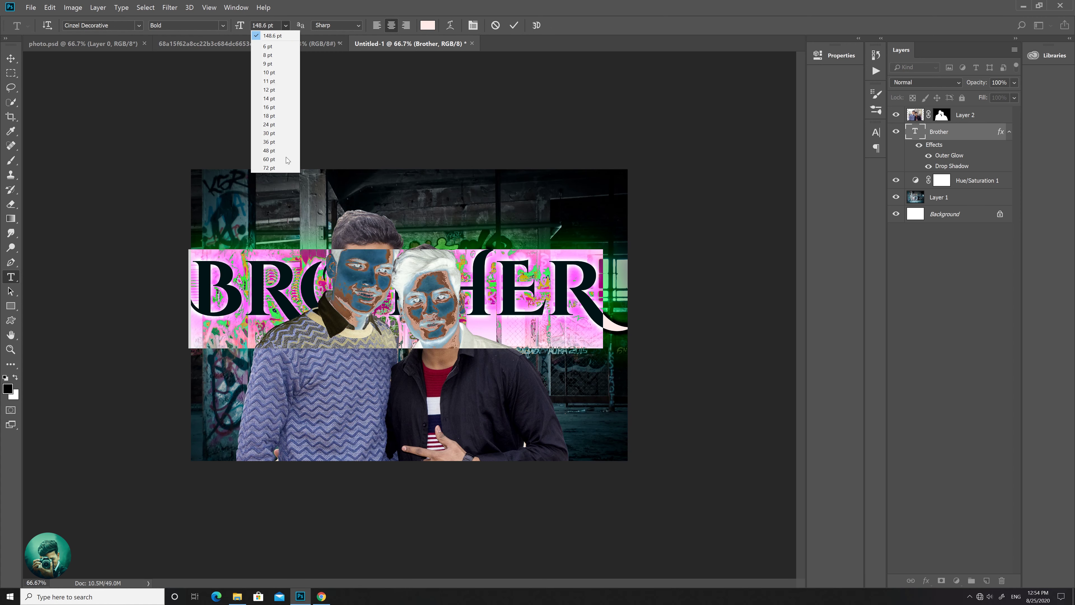
left_click(278, 169)
left_click(265, 25)
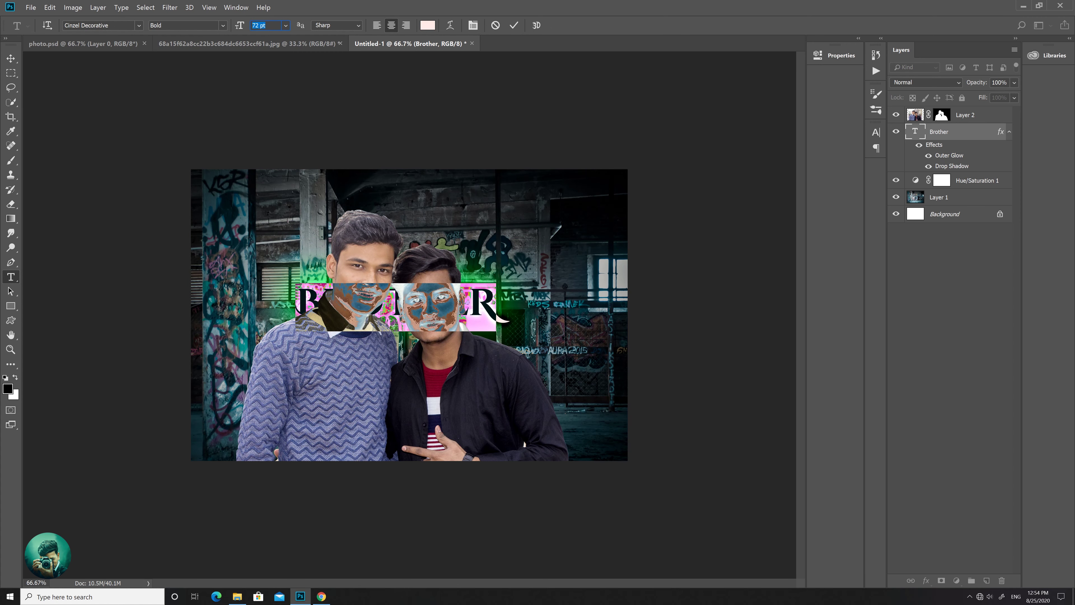
type("100")
key("Return")
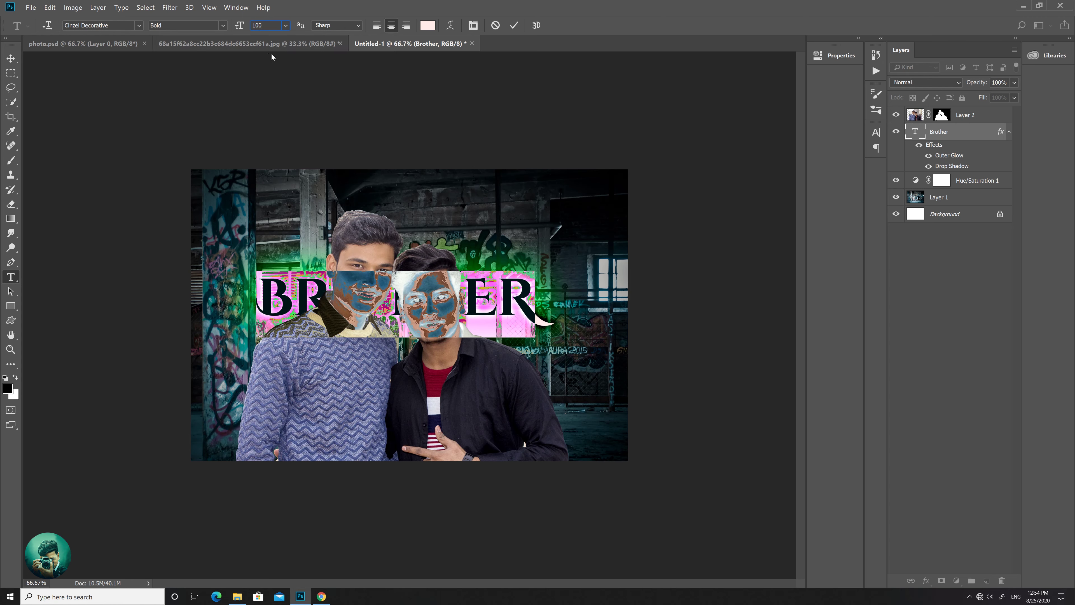
left_click_drag(239, 26, 247, 26)
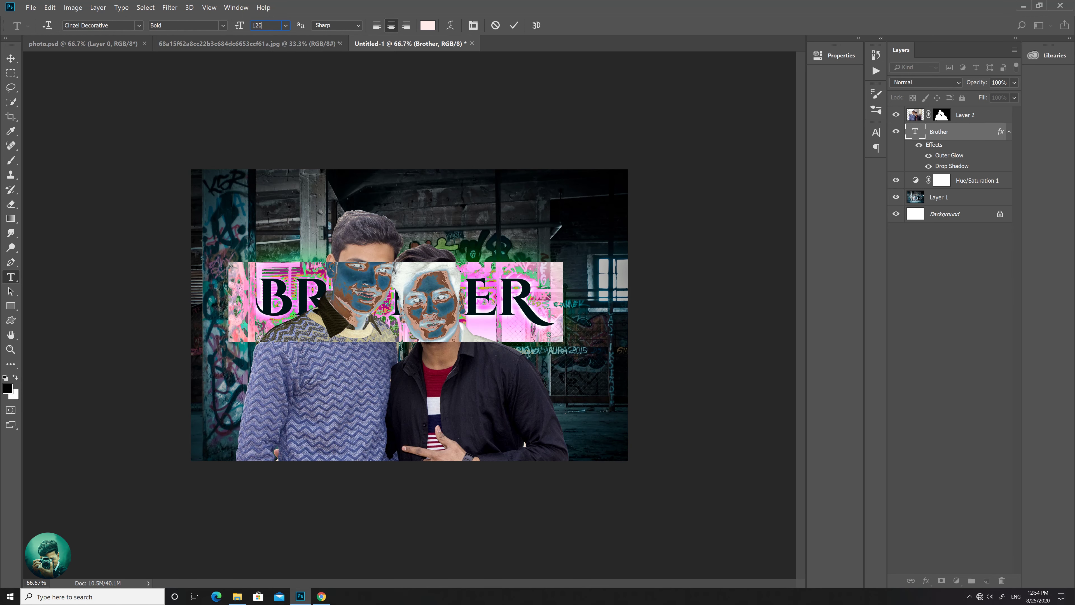
left_click(11, 65)
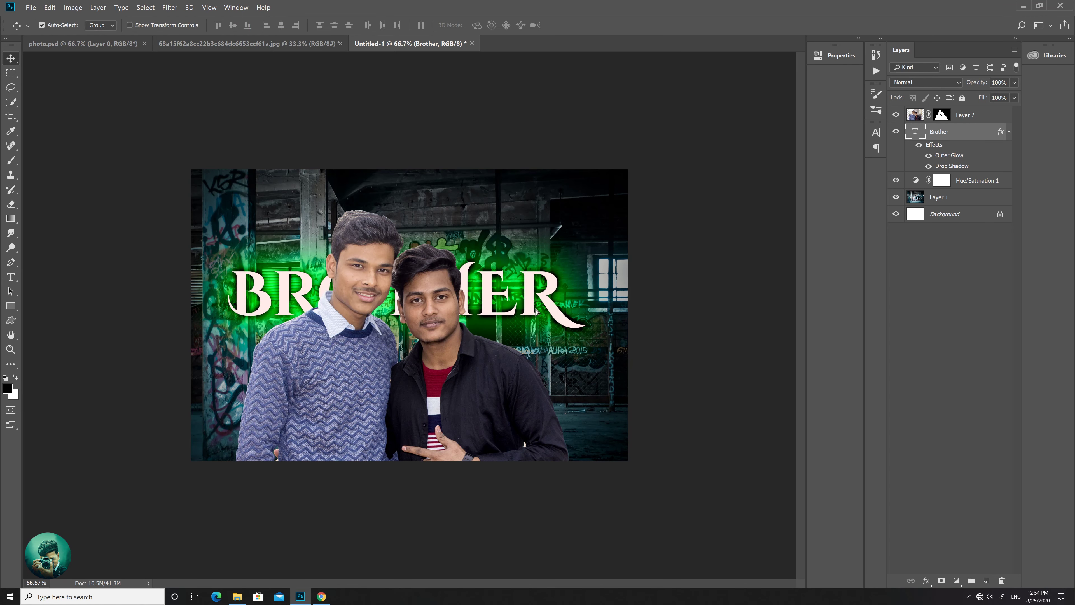
- Nudge BROTHER into place and move the two men's layer slightly up
left_click_drag(541, 318, 541, 317)
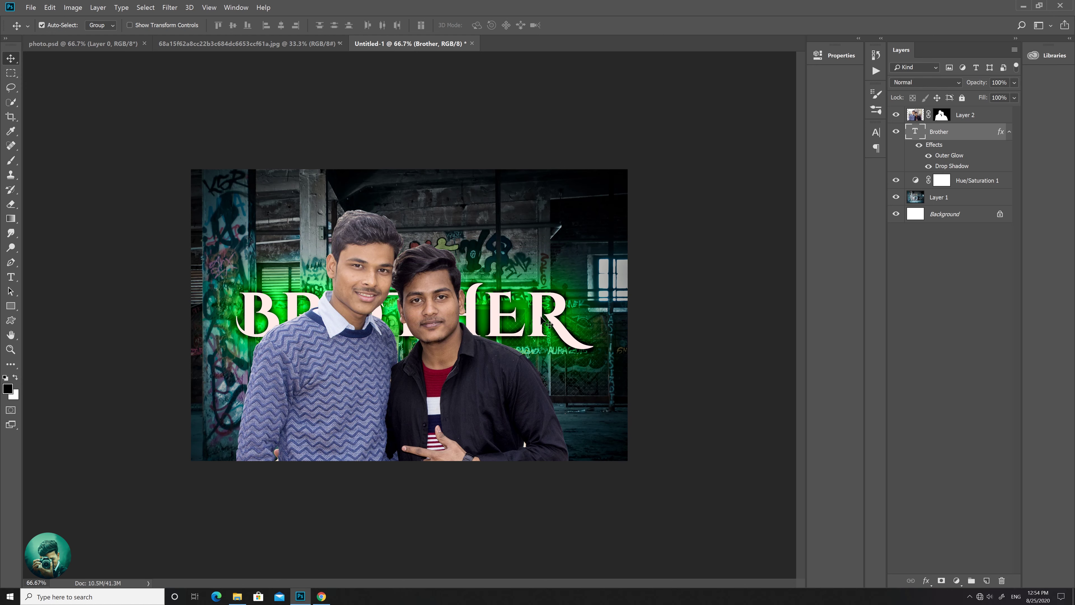
left_click(716, 433)
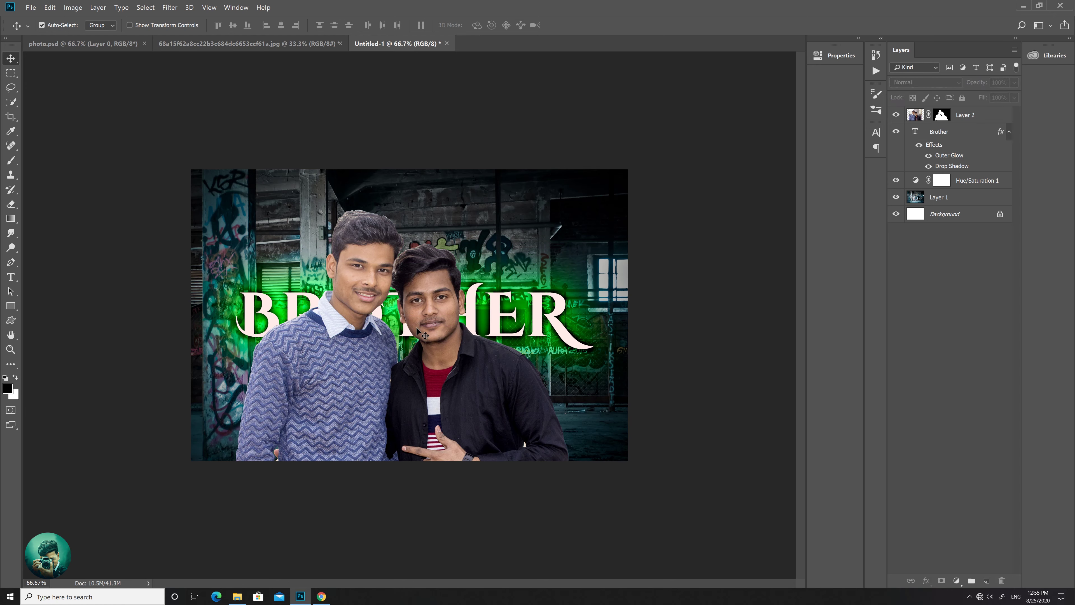
left_click(435, 309)
mouse_move(435, 309)
left_mouse_down()
mouse_move(451, 294)
mouse_move(434, 260)
left_mouse_up()
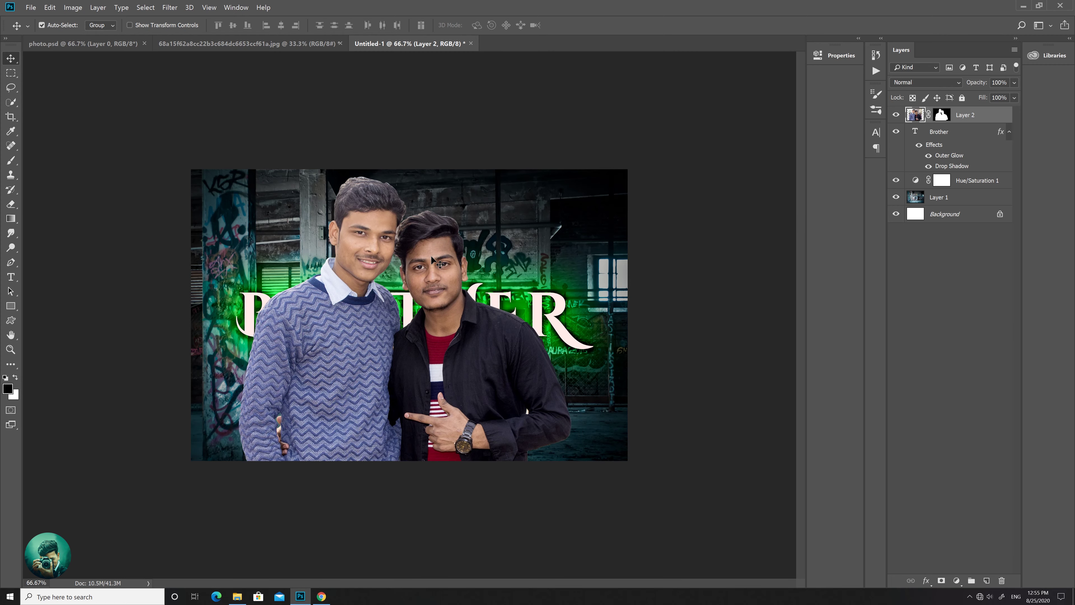
- Scale the two men to about 77% and centre them in front of BROTHER
key("ctrl+t")
left_click_drag(579, 149, 511, 218)
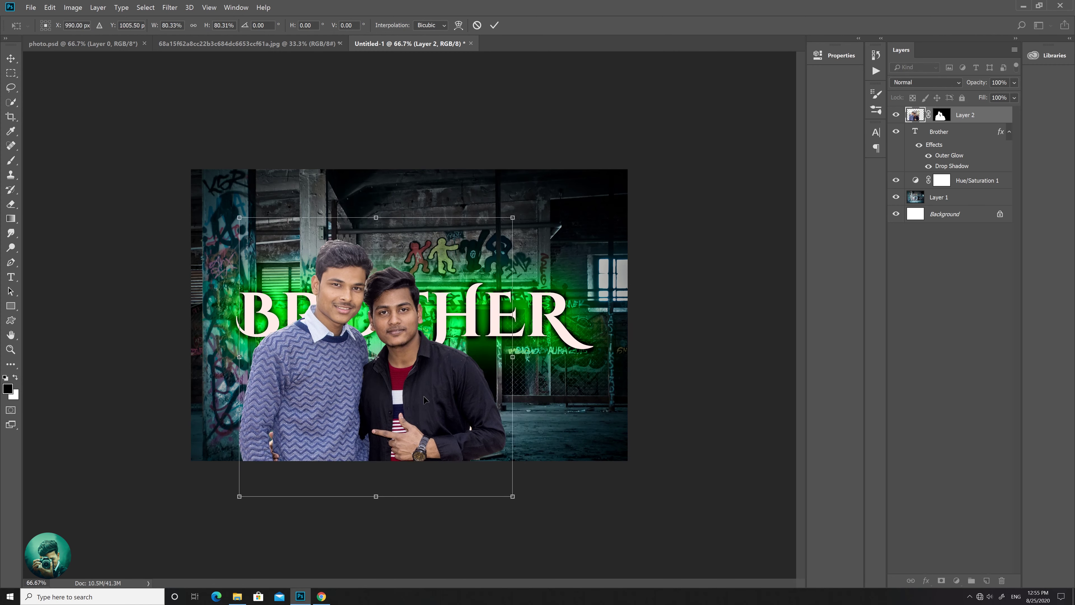
left_click_drag(421, 408, 455, 371)
left_click_drag(546, 181, 533, 194)
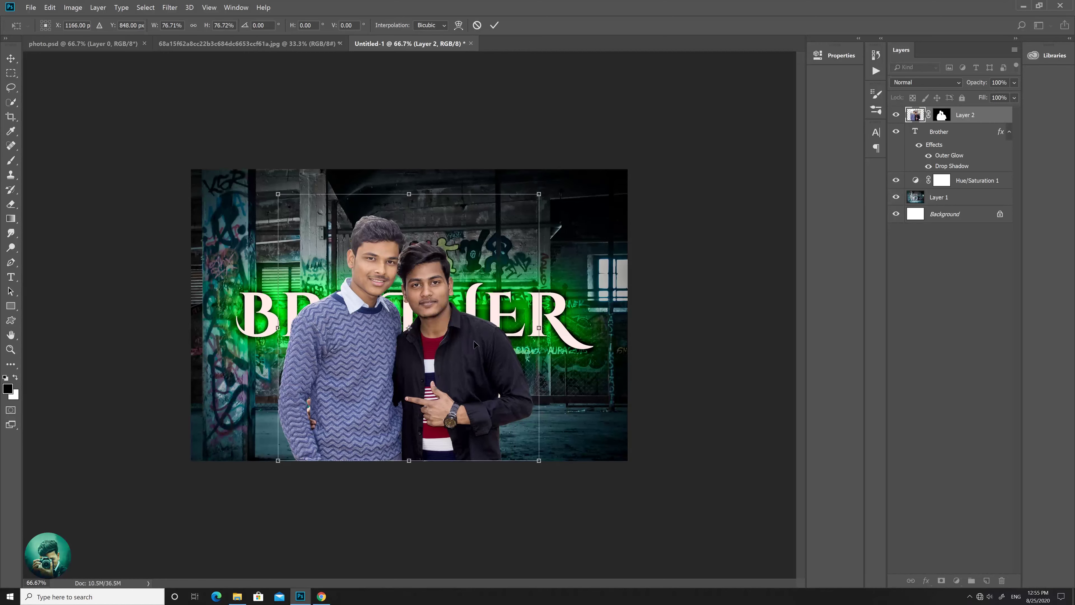
left_click_drag(460, 347, 478, 360)
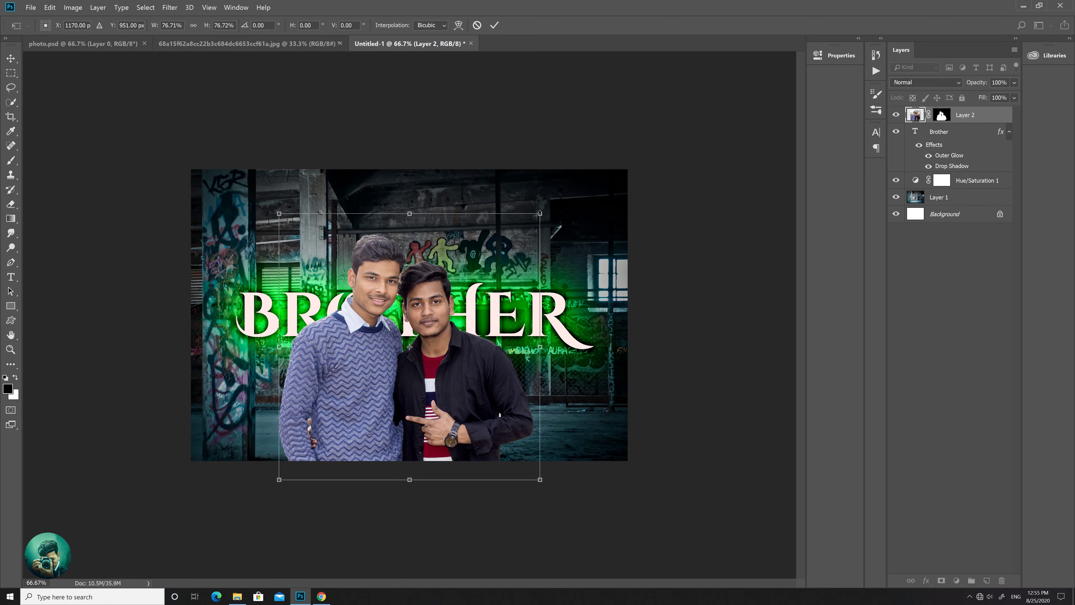
left_click_drag(540, 203, 555, 197)
left_click_drag(531, 241, 523, 242)
key("Return")
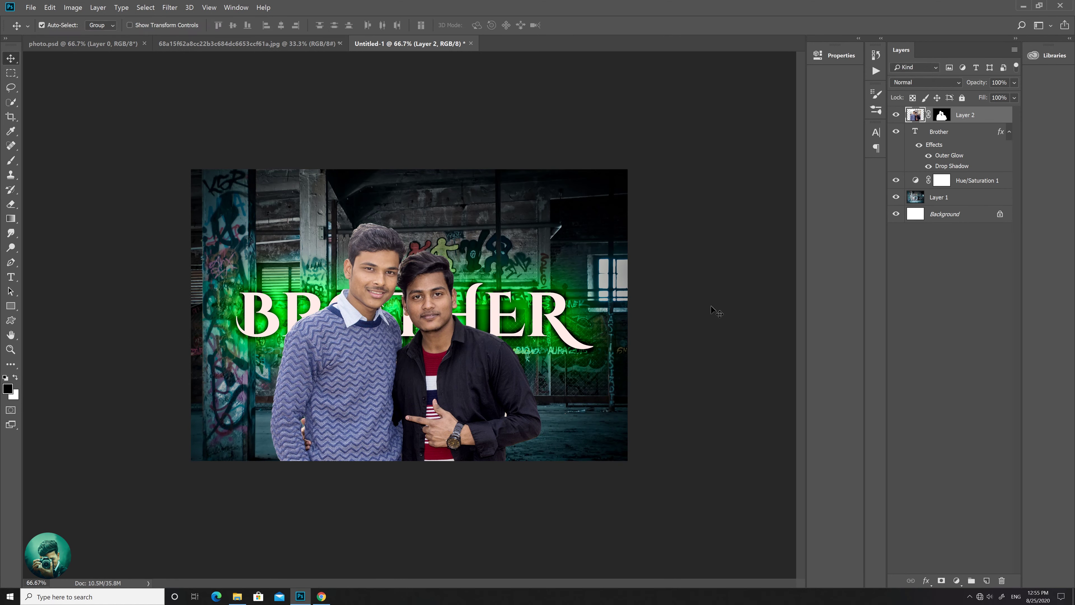
left_click(745, 438)
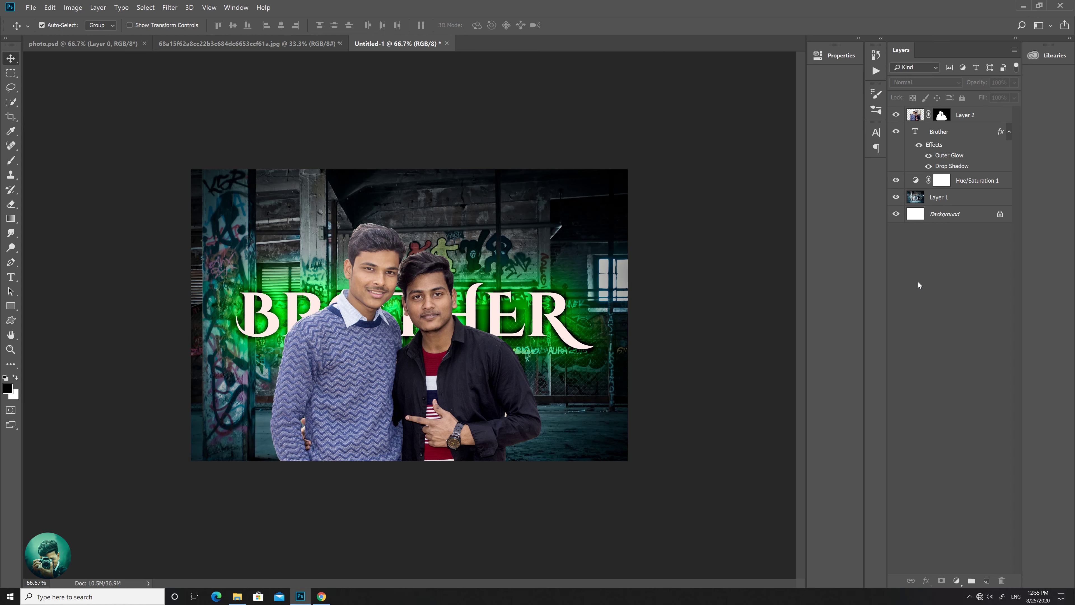
- Add a Color Lookup adjustment layer and preview grades from 2Strip to Fuji ETERNA
left_click(956, 580)
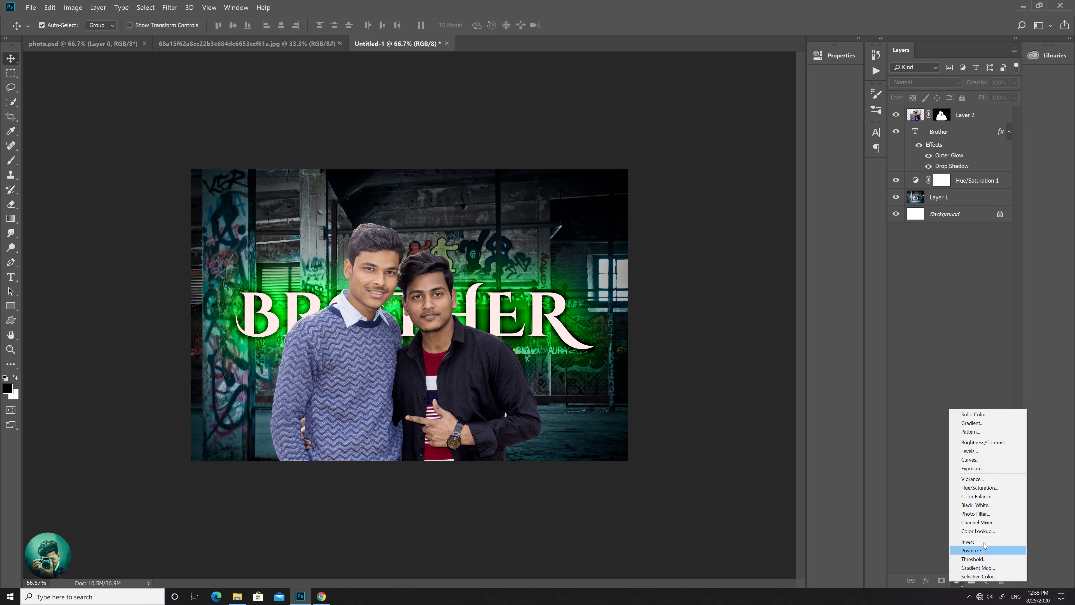
left_click(990, 532)
left_click(743, 86)
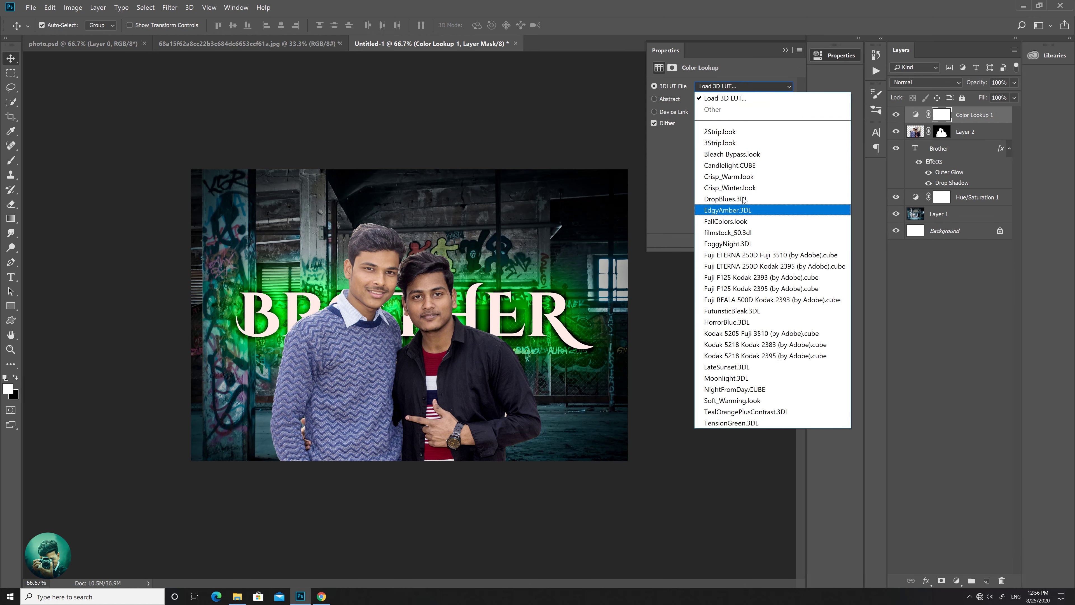
left_click(744, 132)
key("Down")
key("Down")
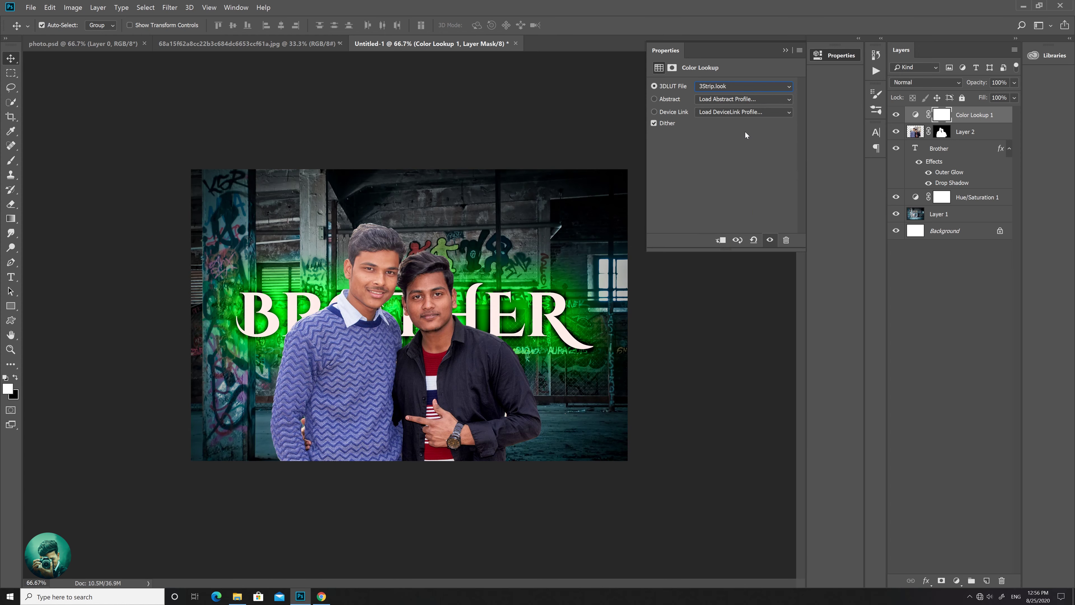
key("Down")
key("Down")
key("Down")
key("Down")
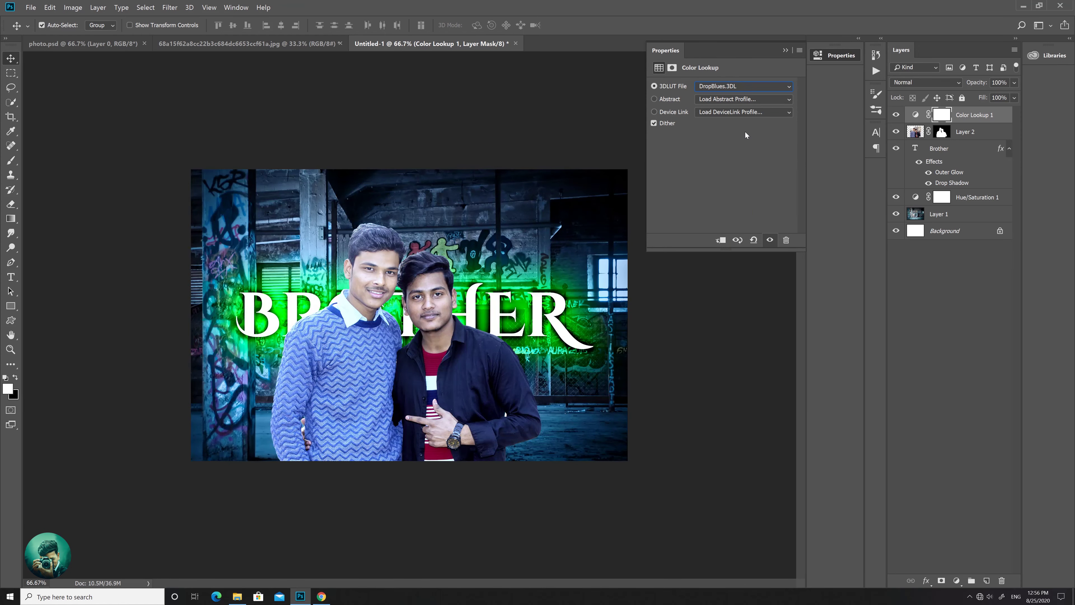
key("Down")
key("Down")
key("Down")
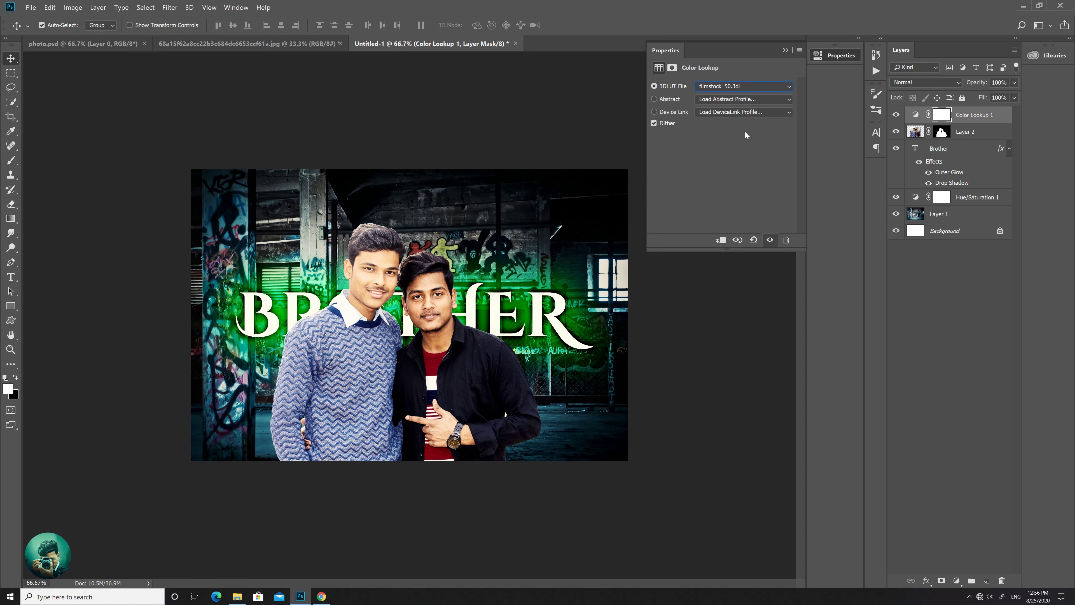
key("Down")
key("Down")
key("Down")
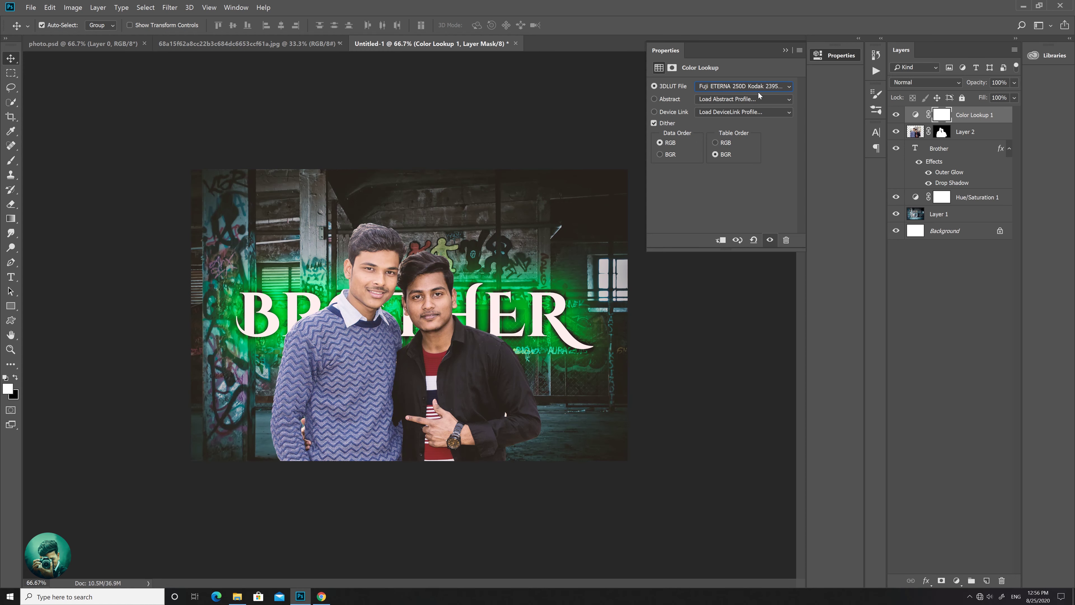
key("Down")
key("Down")
key("Down")
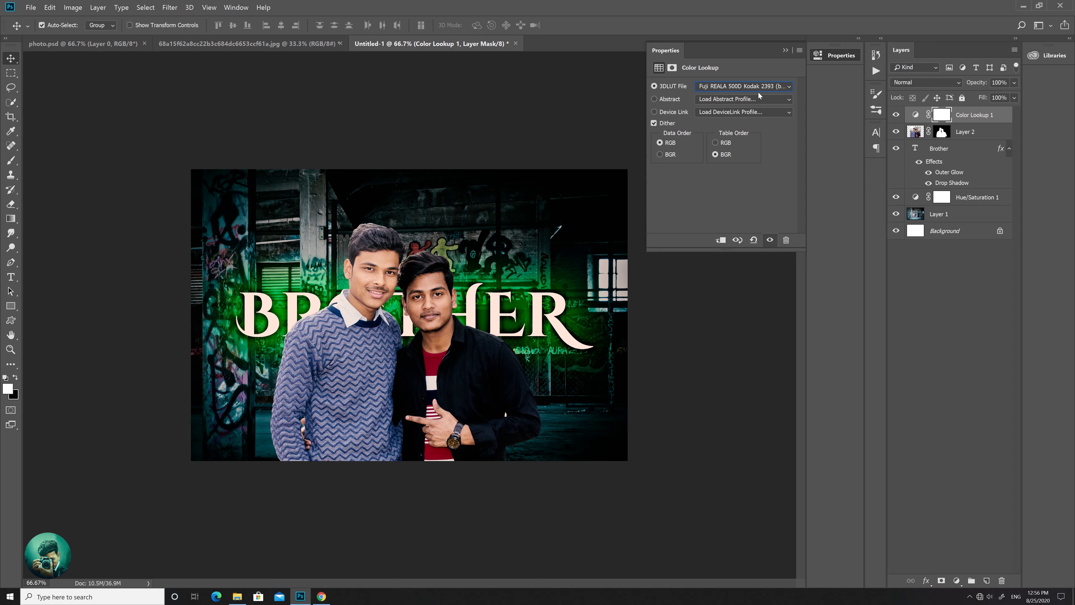
- Settle the Color Lookup on the Fuji REALA 500D Kodak 2393 grade
left_click(758, 92)
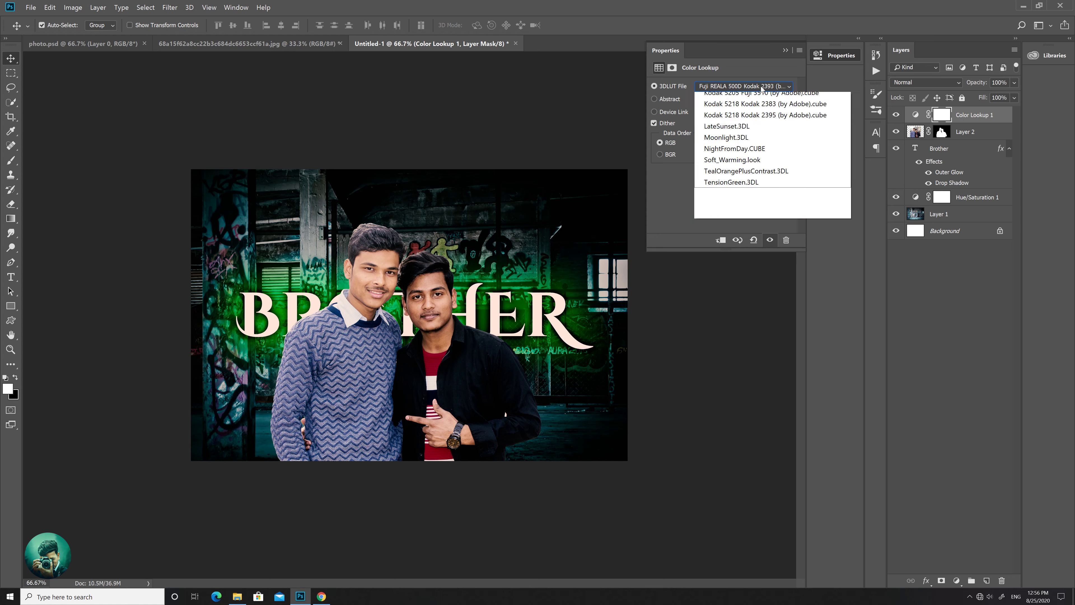
left_click(759, 302)
key("Down")
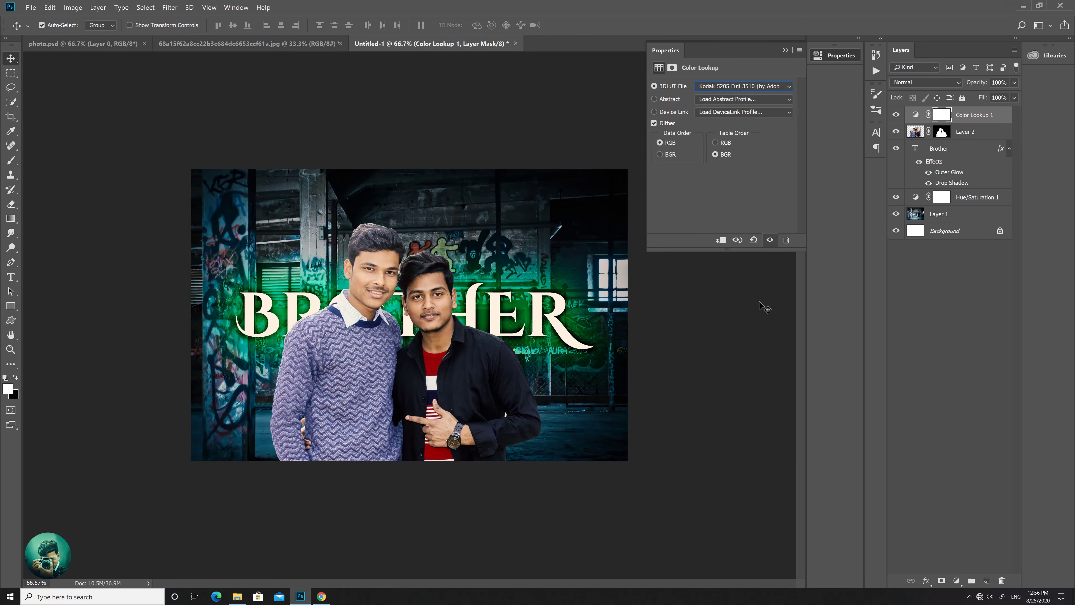
key("Down")
key("Down")
key("Up")
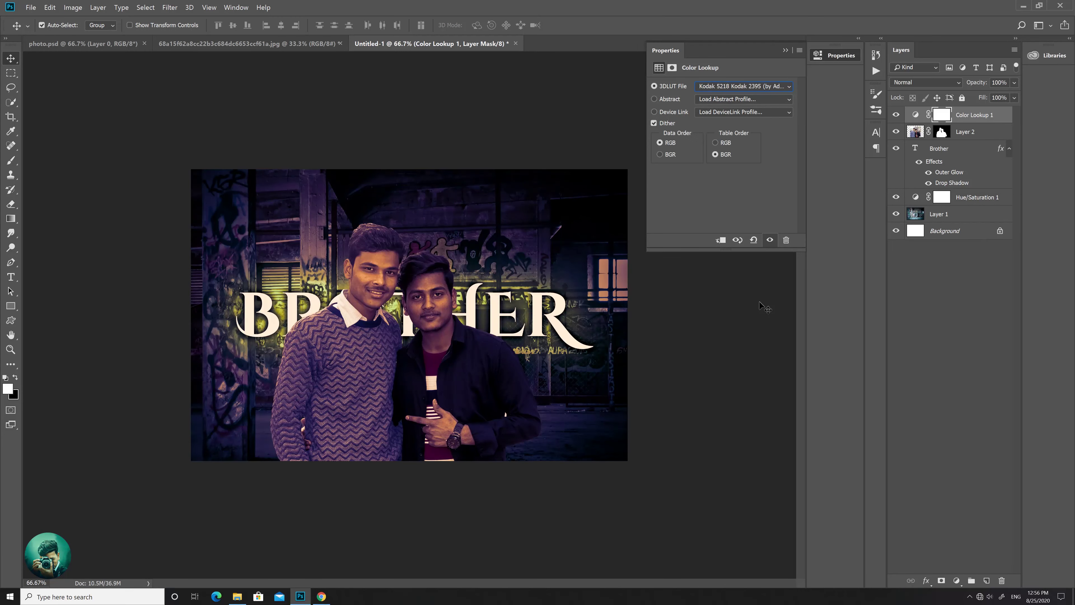
key("Up")
key("Up")
key("Up")
key("Up")
key("Up")
key("Up")
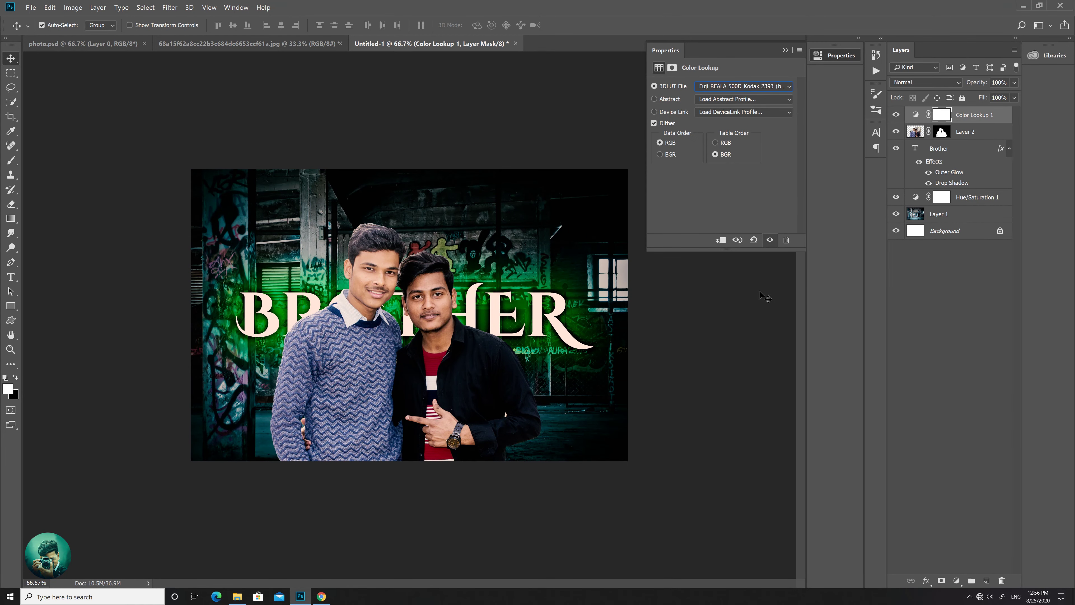
left_click(923, 353)
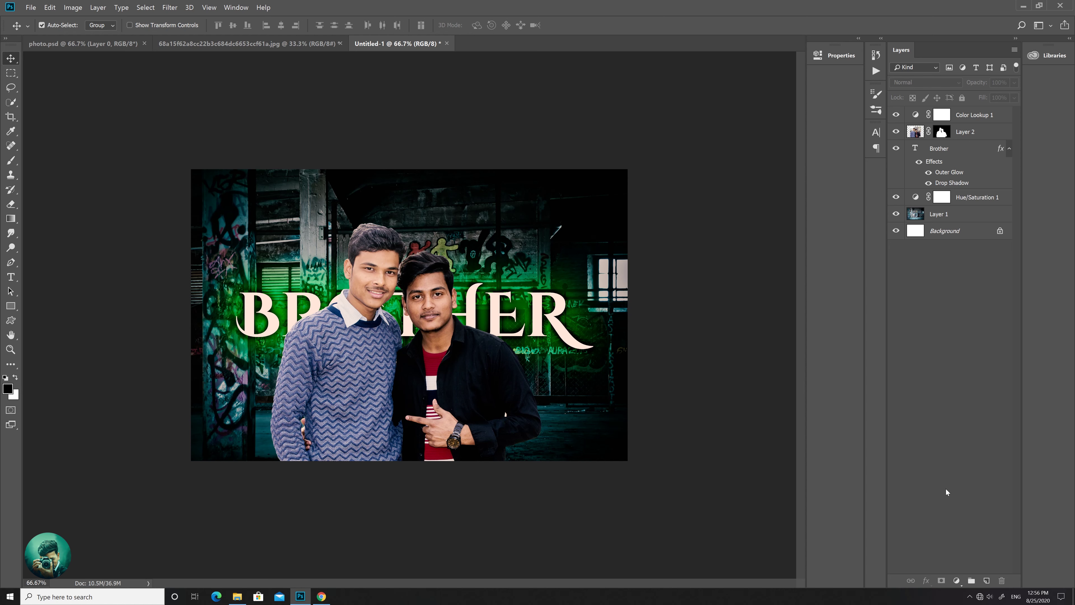
- Scale the two men on Layer 2 to about 92% and shift them slightly right and up
left_click(503, 323)
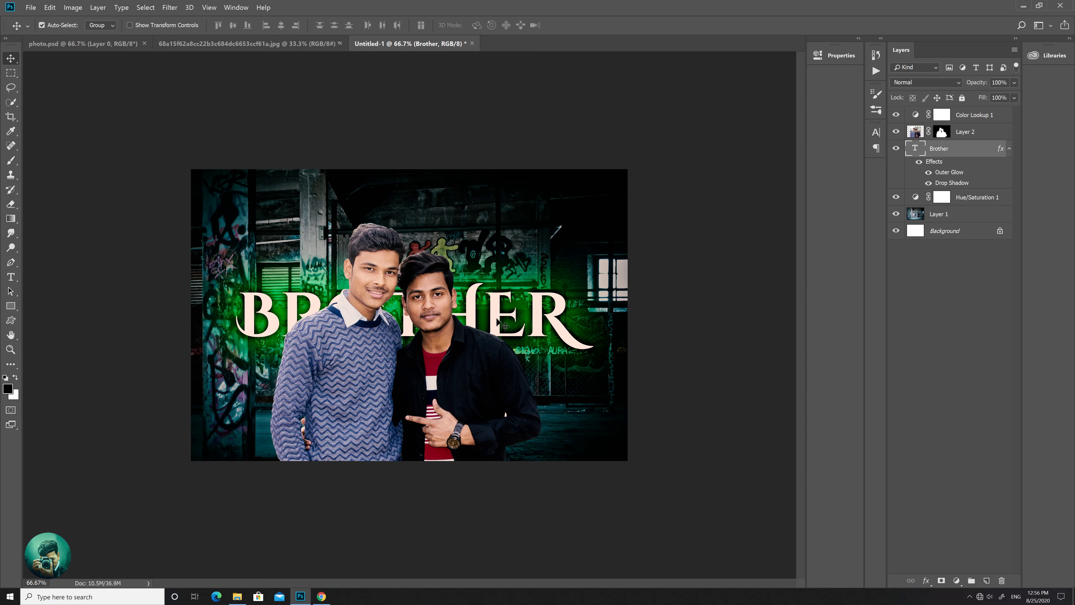
key("ctrl+t")
key("Return")
left_click(965, 135)
key("ctrl+t")
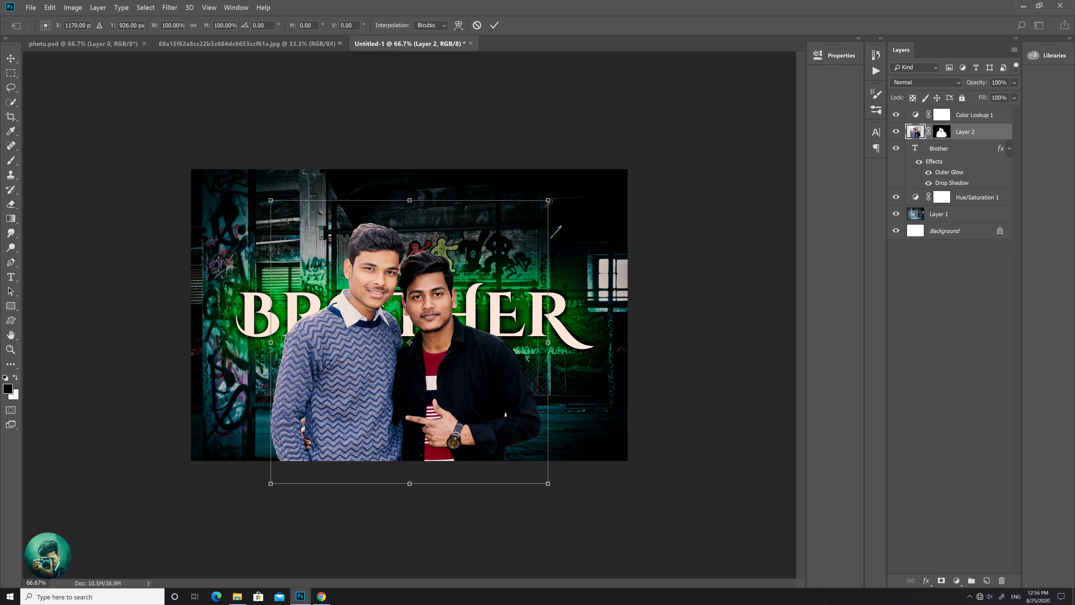
left_click_drag(546, 204, 524, 226)
left_click_drag(467, 398, 486, 376)
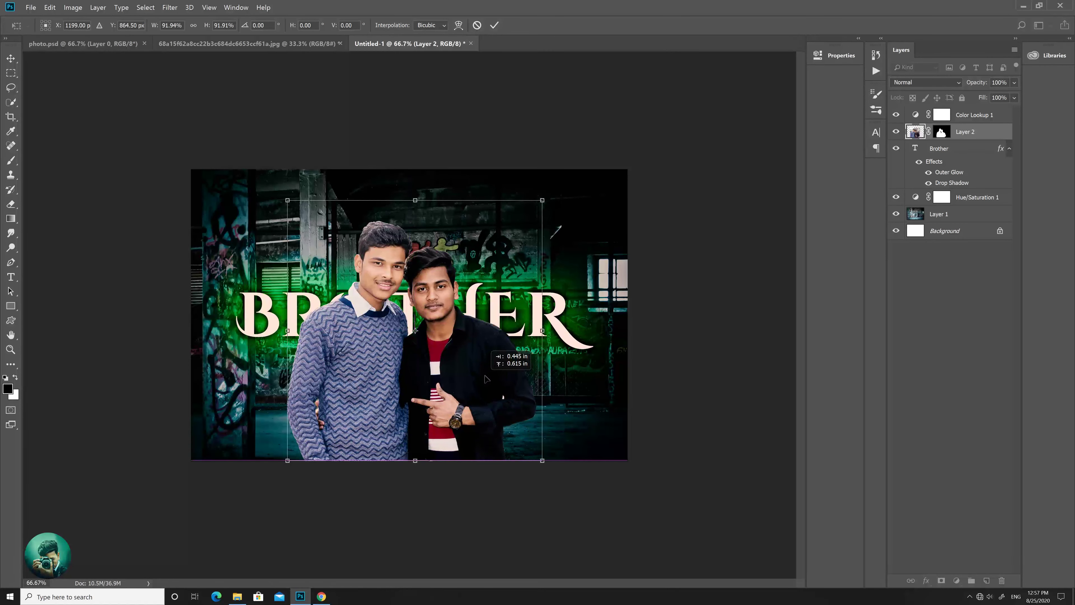
key("Return")
left_click(969, 266)
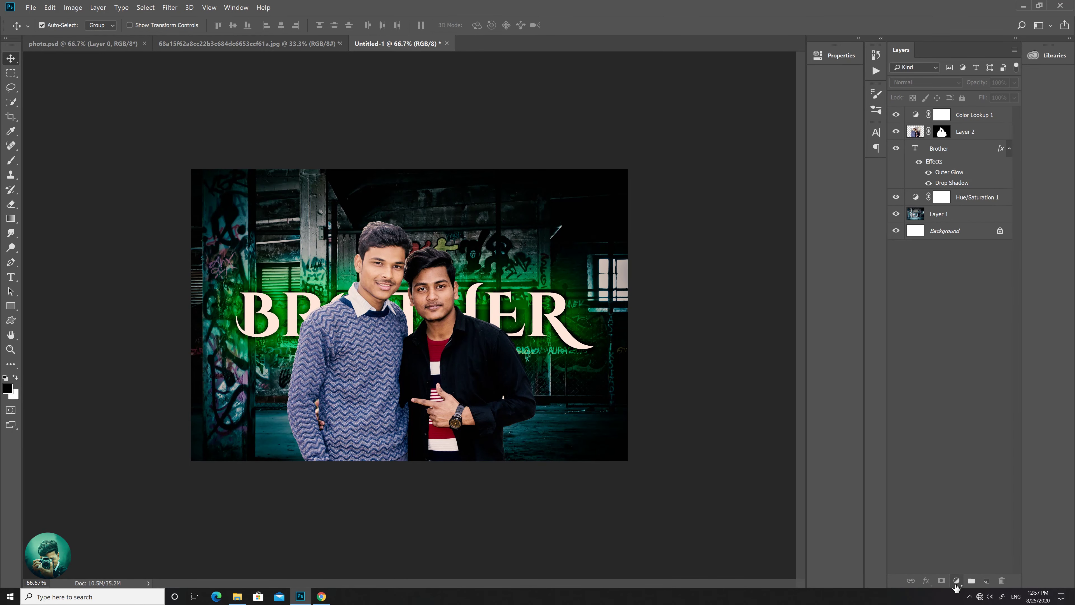
- Add a new layer filled with black and give it a layer mask
left_click(986, 580)
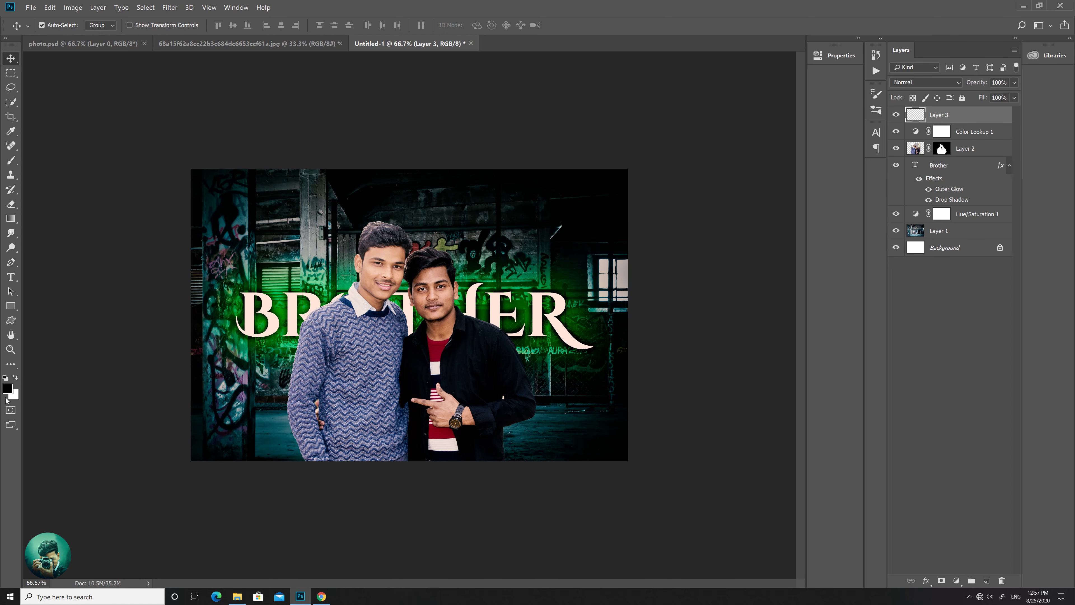
left_click(8, 388)
left_click(728, 89)
key("alt+BackSpace")
left_click(941, 580)
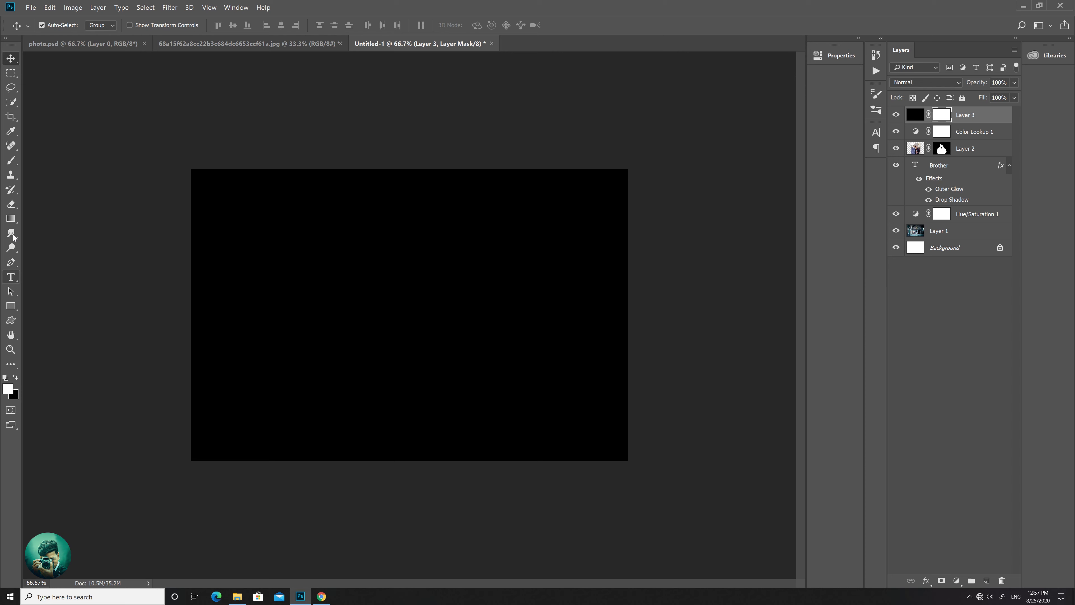
- Paint the mask centre with a 2000 px soft black brush to form a vignette
left_click(11, 160)
key("bracketright")
key("bracketright")
key("bracketright")
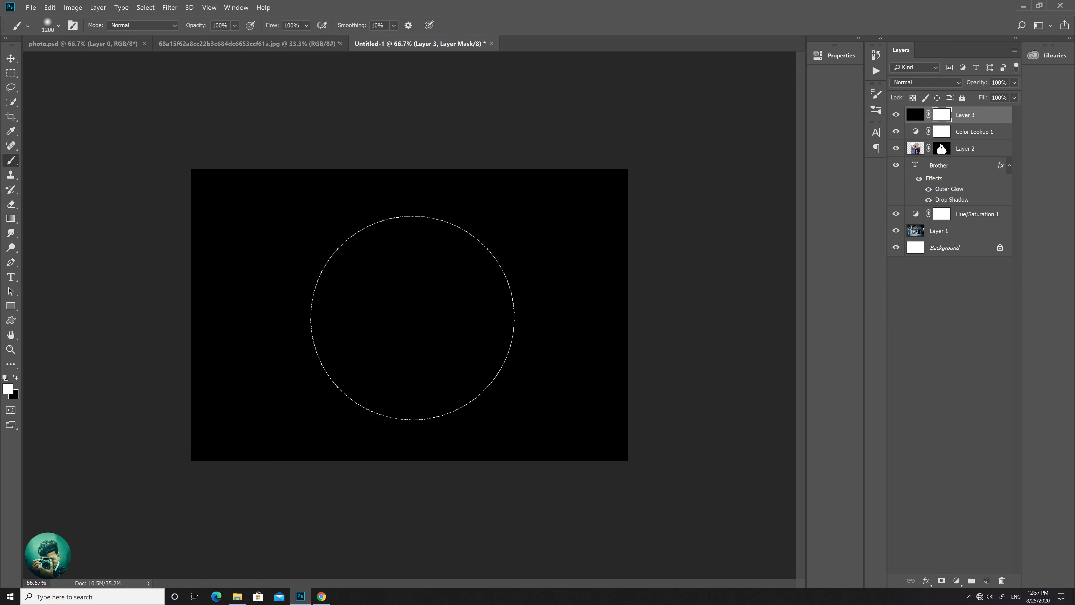
key("bracketright")
key("bracketright")
key("bracketright")
key("bracketright")
key("bracketright")
key("bracketright")
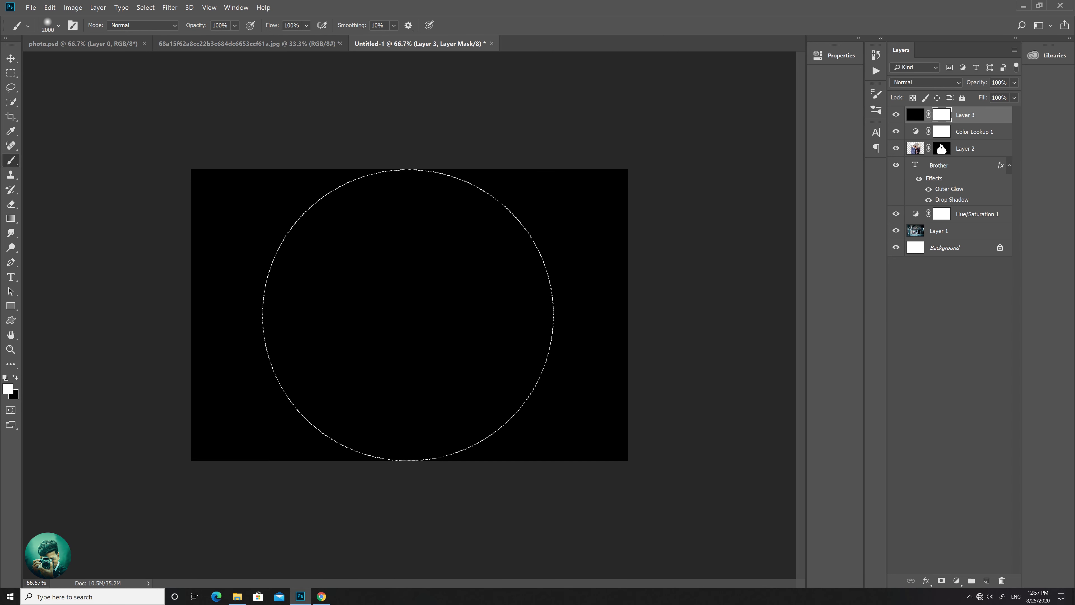
key("x")
left_click(410, 313)
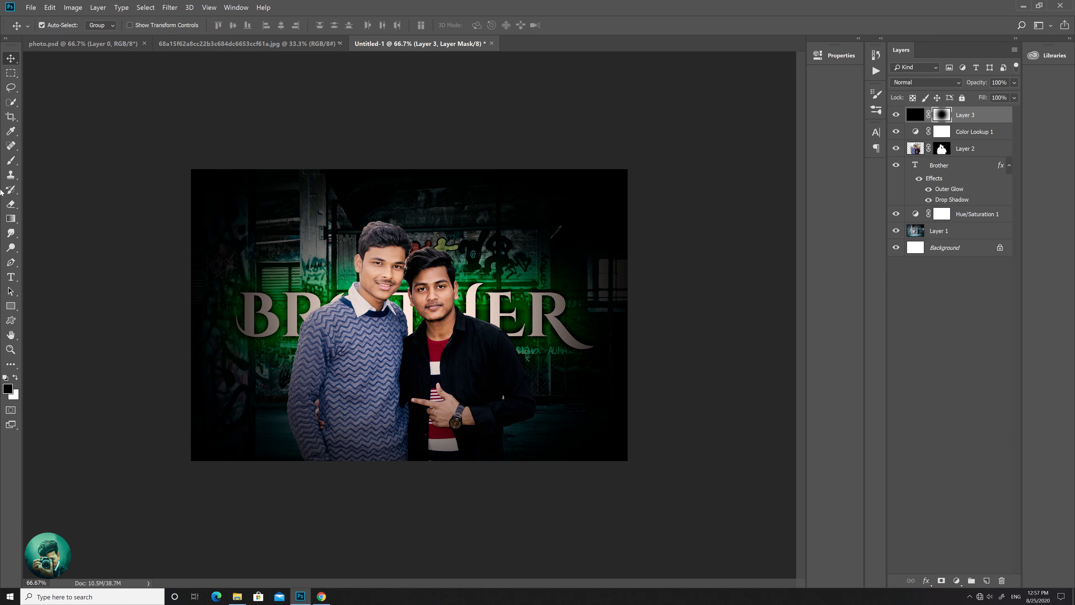
key("bracketleft")
key("bracketleft")
key("bracketleft")
key("bracketleft")
key("bracketleft")
key("bracketleft")
key("bracketleft")
key("bracketleft")
key("bracketleft")
- Drag the smoke image from the project folder onto the canvas as a new layer
left_click(14, 59)
left_click(963, 401)
left_click(238, 596)
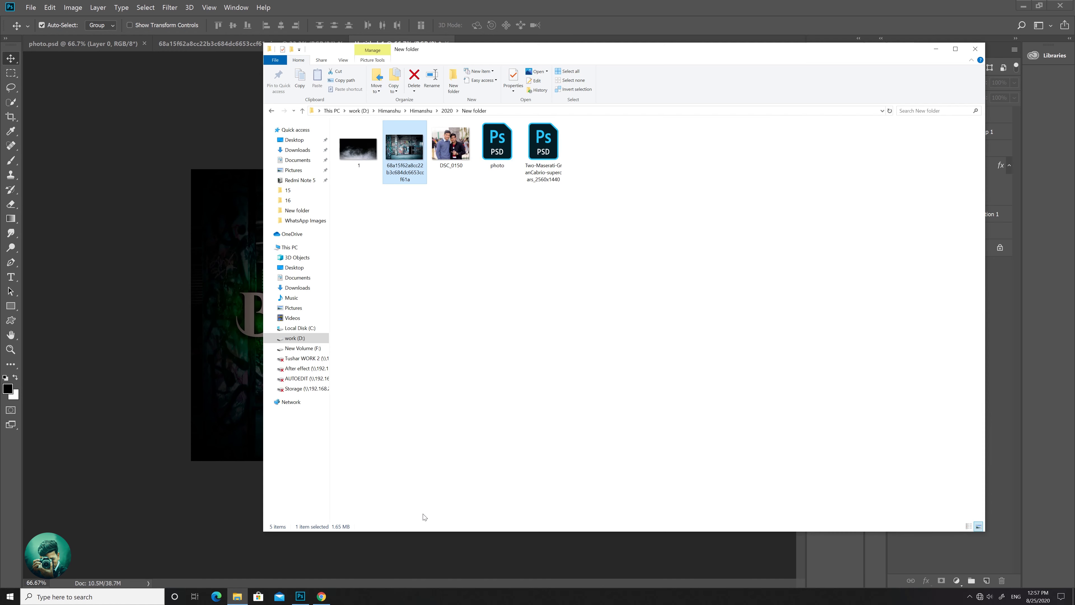
left_click(302, 596)
mouse_move(307, 599)
left_mouse_down()
mouse_move(423, 487)
mouse_move(529, 325)
left_mouse_up()
- Commit the placed smoke layer and try Screen and neighbouring blend modes on it
key("Return")
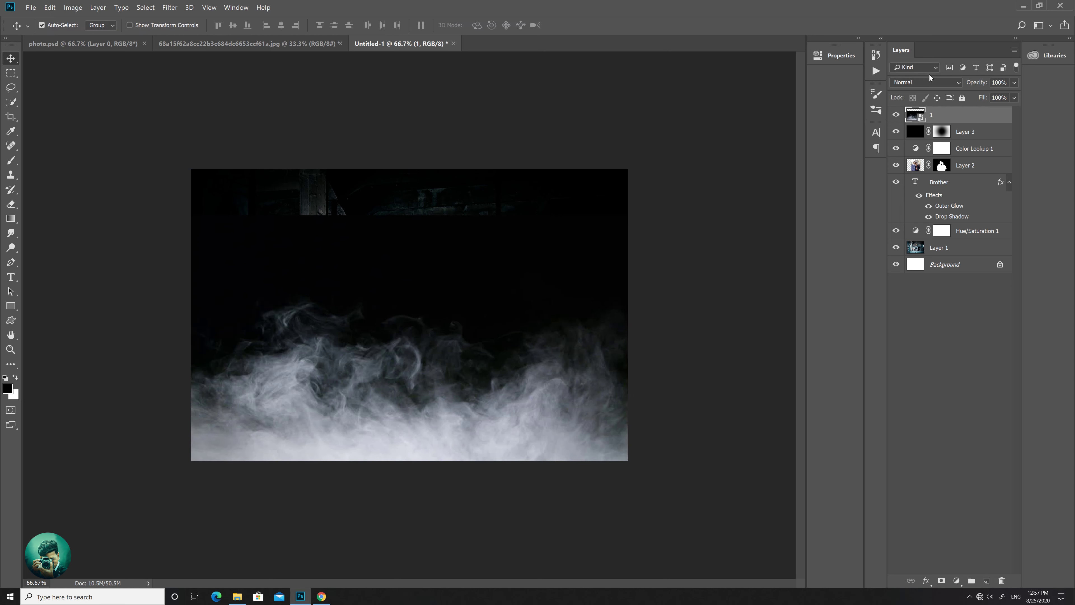
left_click(925, 82)
left_click(925, 163)
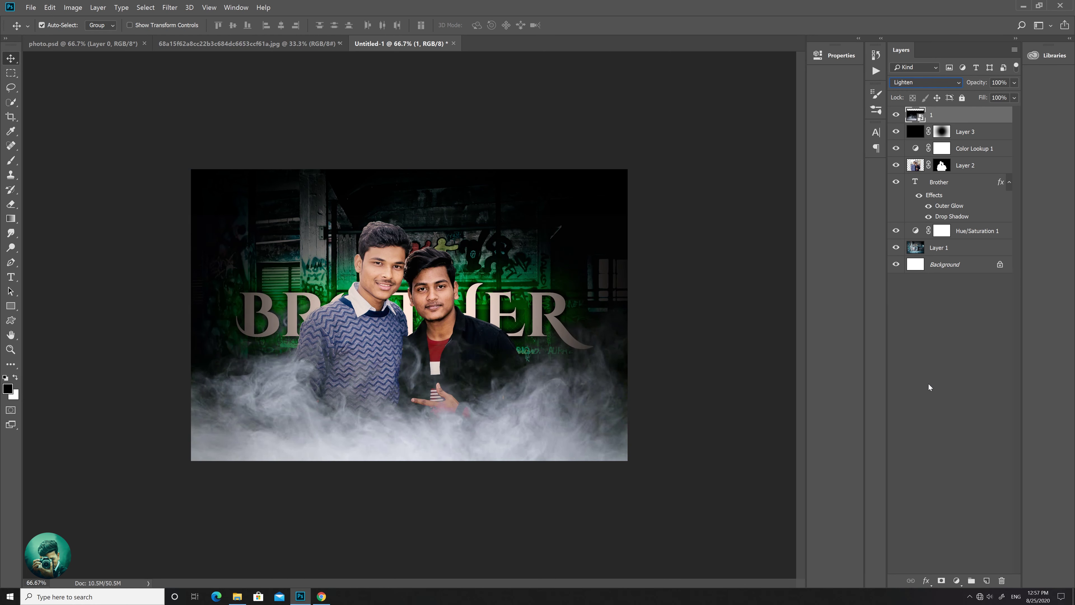
key("Down")
key("Down")
key("Down")
key("Down")
key("Down")
key("Down")
key("Down")
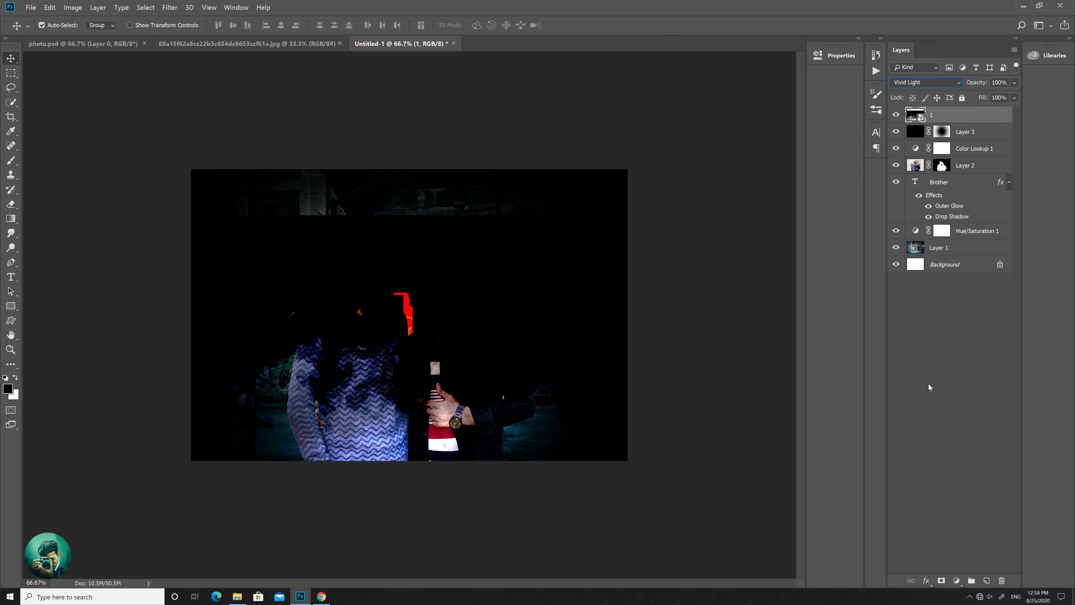
key("Down")
key("Down")
key("Down")
key("Down")
key("Down")
key("Down")
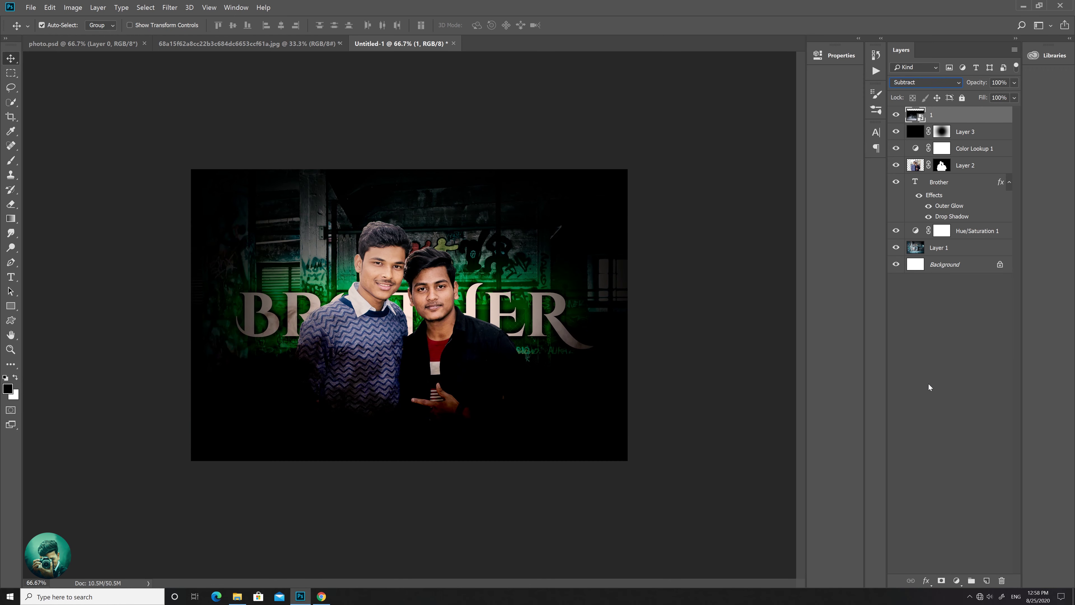
key("Down")
key("Down")
key("Down")
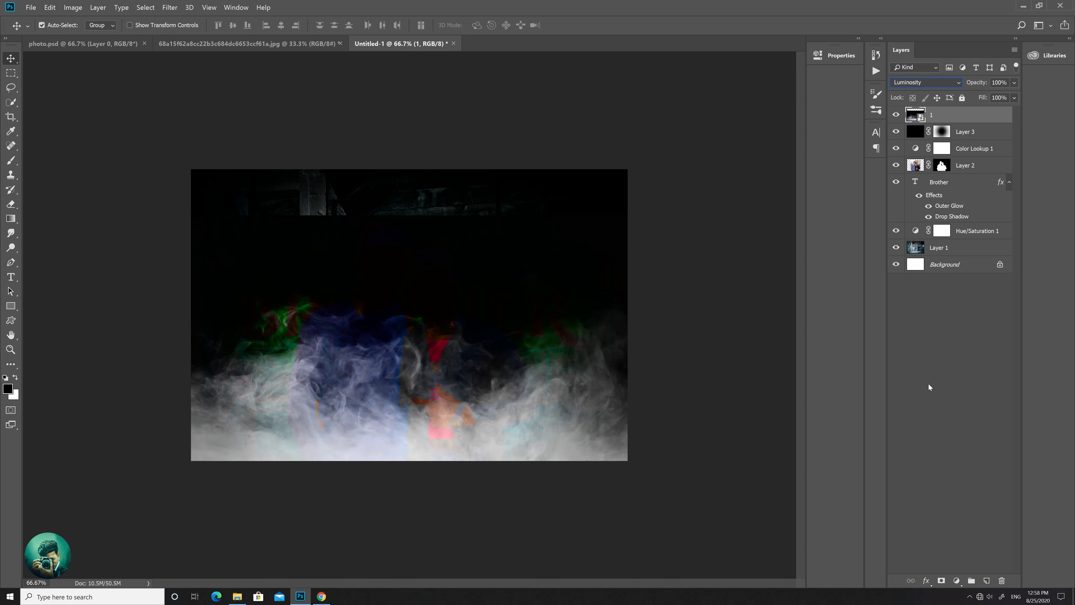
key("Up")
key("Up")
key("Up")
key("Up")
- Try Difference and Soft Light on the smoke, then settle on Lighten blending
left_click(924, 82)
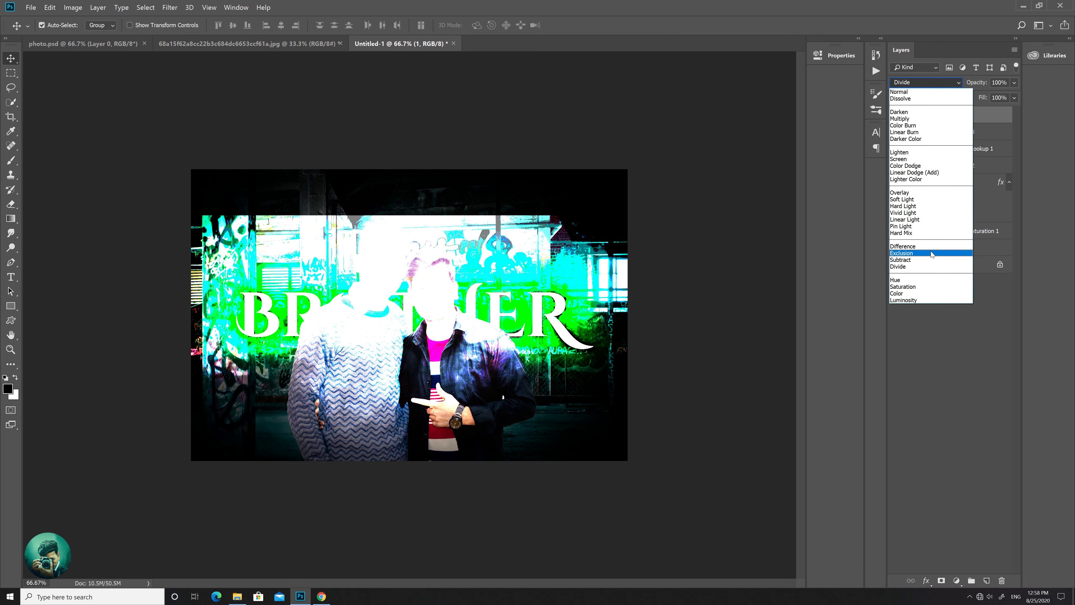
left_click(931, 247)
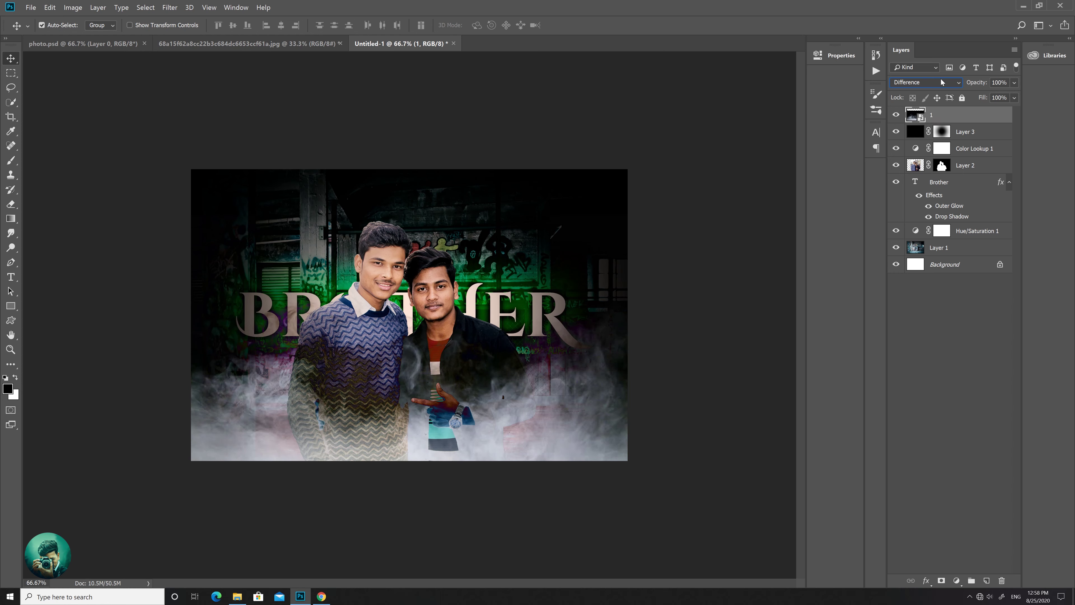
left_click(942, 81)
left_click(931, 203)
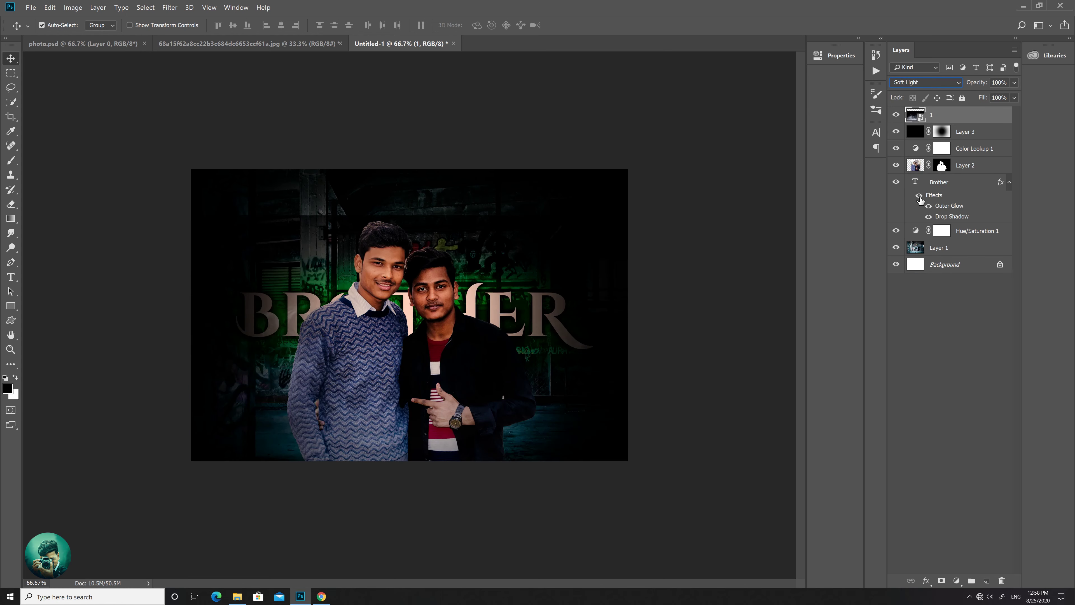
left_click(936, 85)
key("Up")
key("Up")
key("Up")
key("Return")
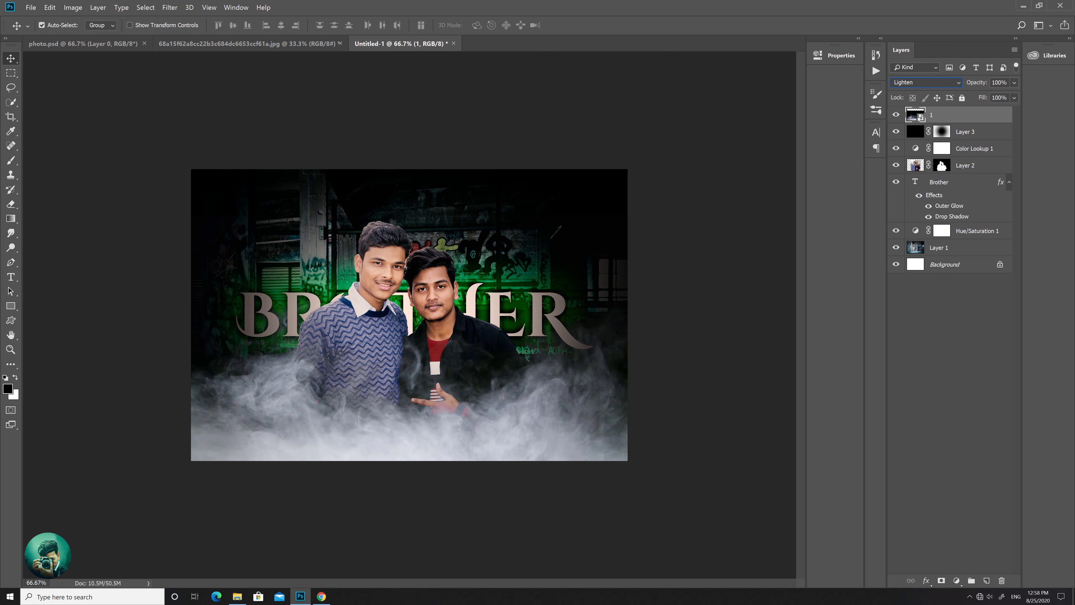
- Zoom out to the whole canvas and reselect the smoke layer for transforming
left_click(912, 393)
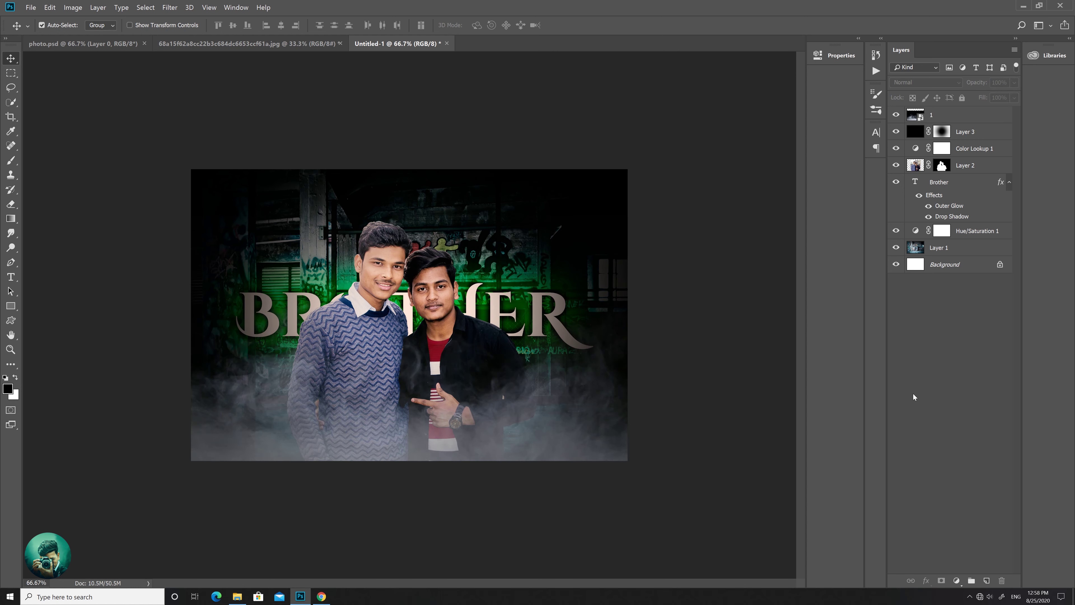
key("ctrl+minus")
left_click(957, 115)
key("ctrl+t")
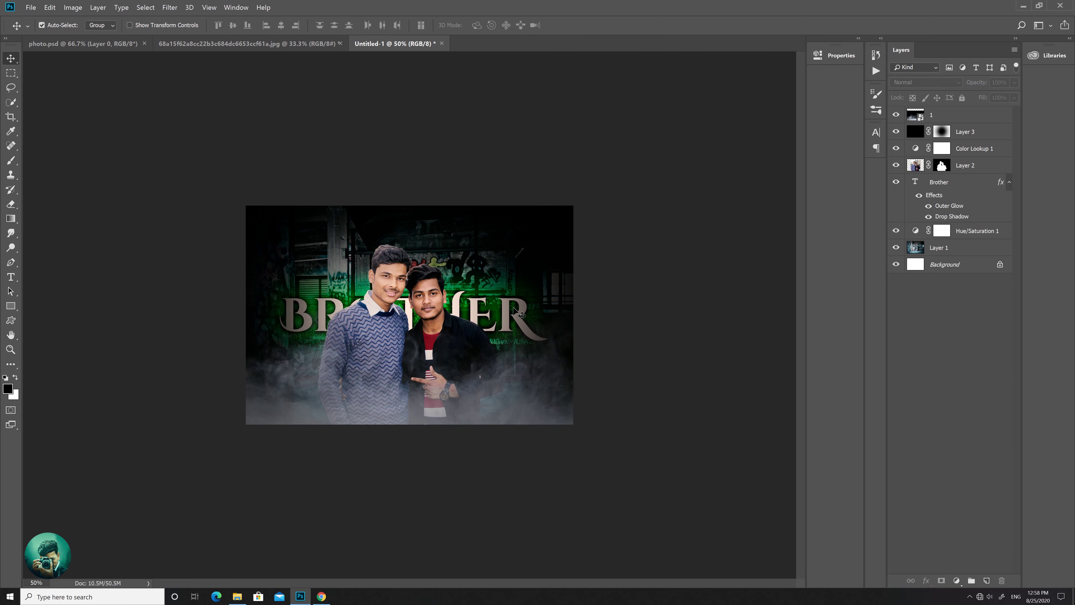
- Enlarge the smoke layer past the image edges and set its opacity to 57%
left_click_drag(569, 241, 620, 215)
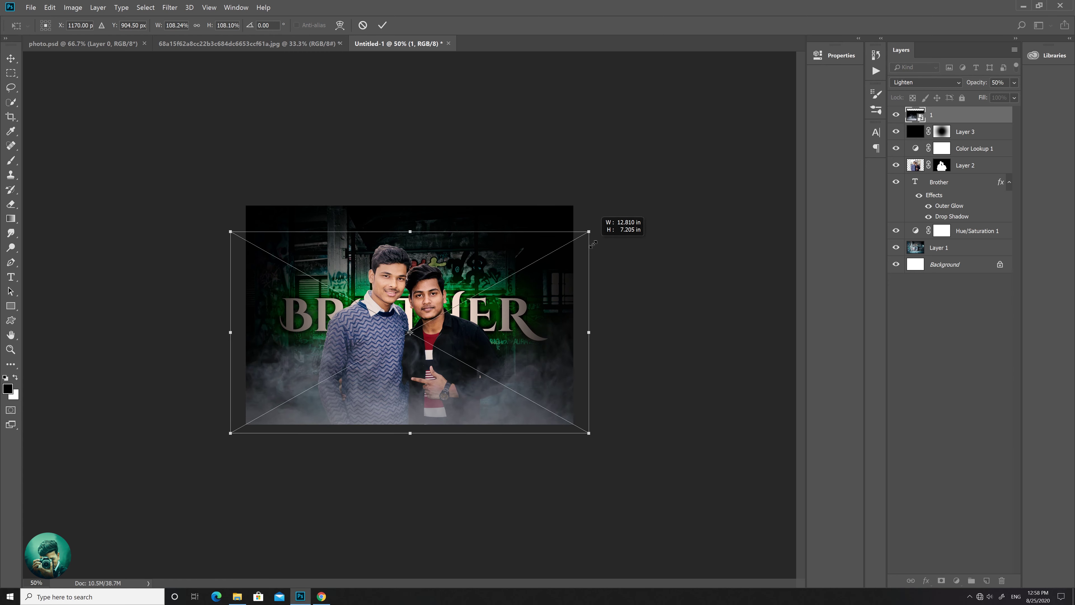
key("Return")
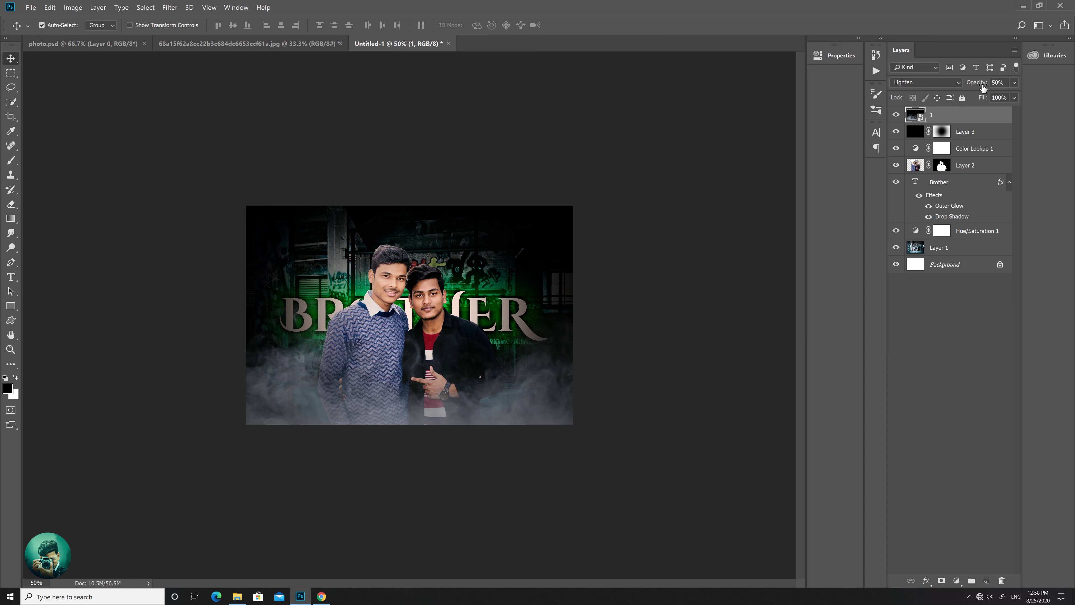
left_click_drag(983, 87, 989, 87)
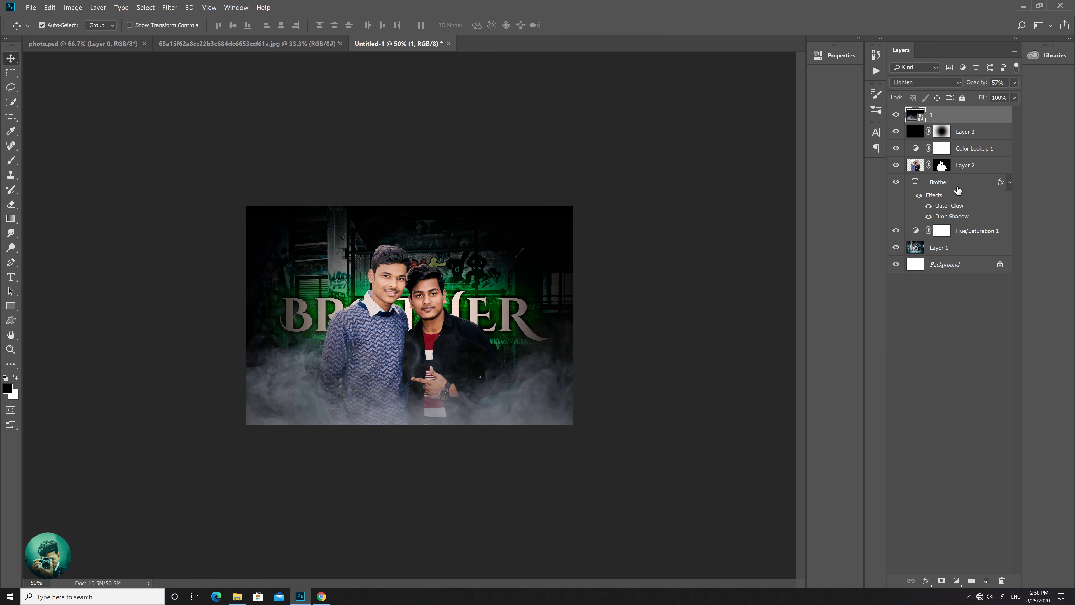
- Scale the two men on Layer 2 down to about 97%, nudging them slightly right
left_click(965, 165)
key("ctrl+t")
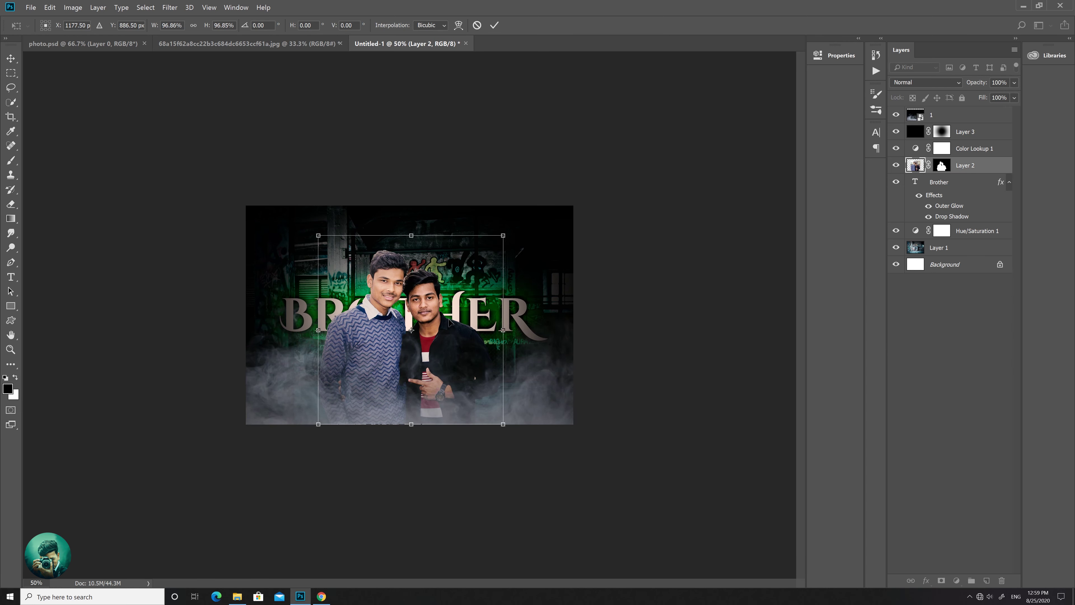
left_click_drag(510, 229, 503, 235)
left_click_drag(452, 321, 454, 321)
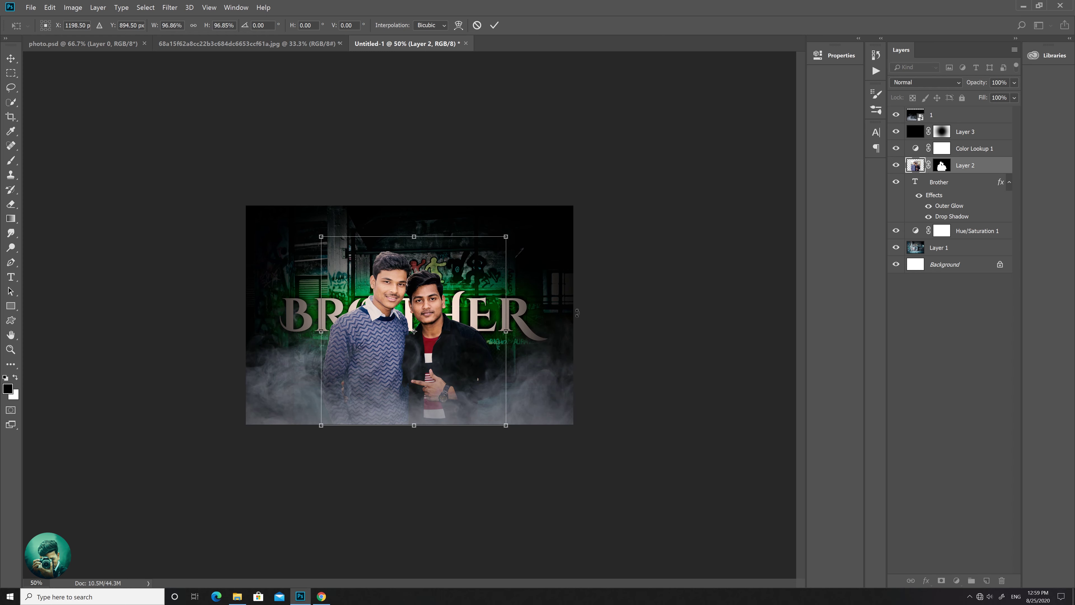
key("Return")
key("ctrl+minus")
key("ctrl+plus")
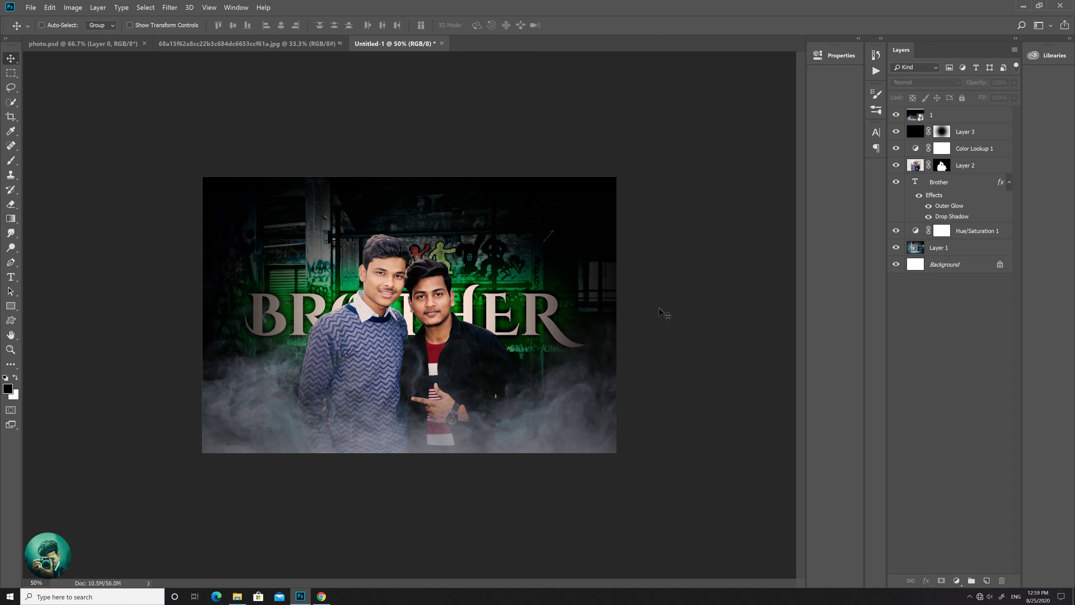
key("ctrl+plus")
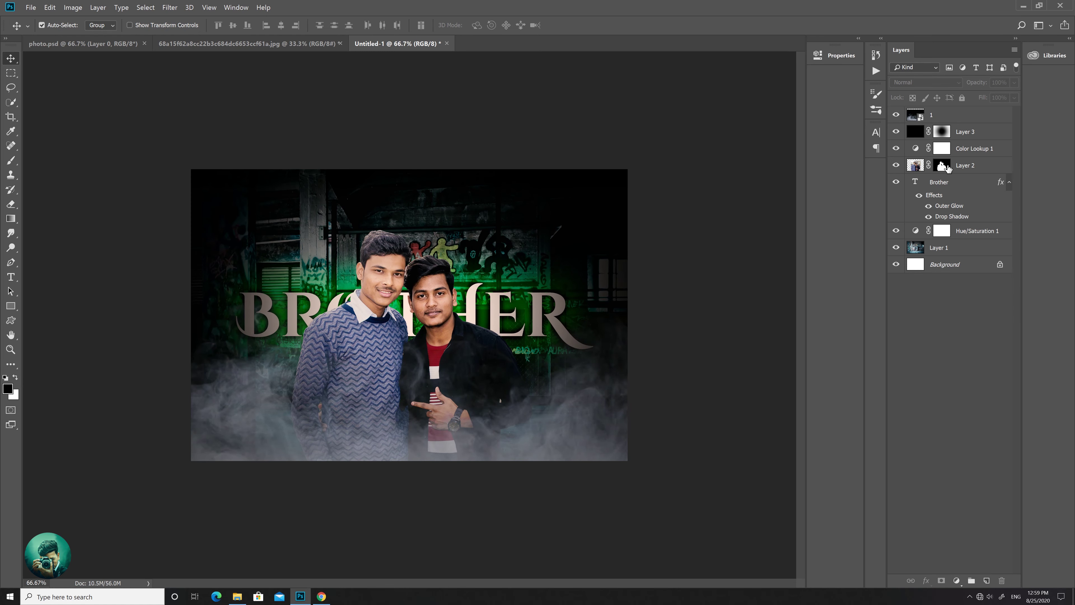
- In Select and Mask, lower overlay opacity and brush-refine Layer 2's mask along both men's hair
left_click(941, 166)
key("ctrl+plus")
key("ctrl+plus")
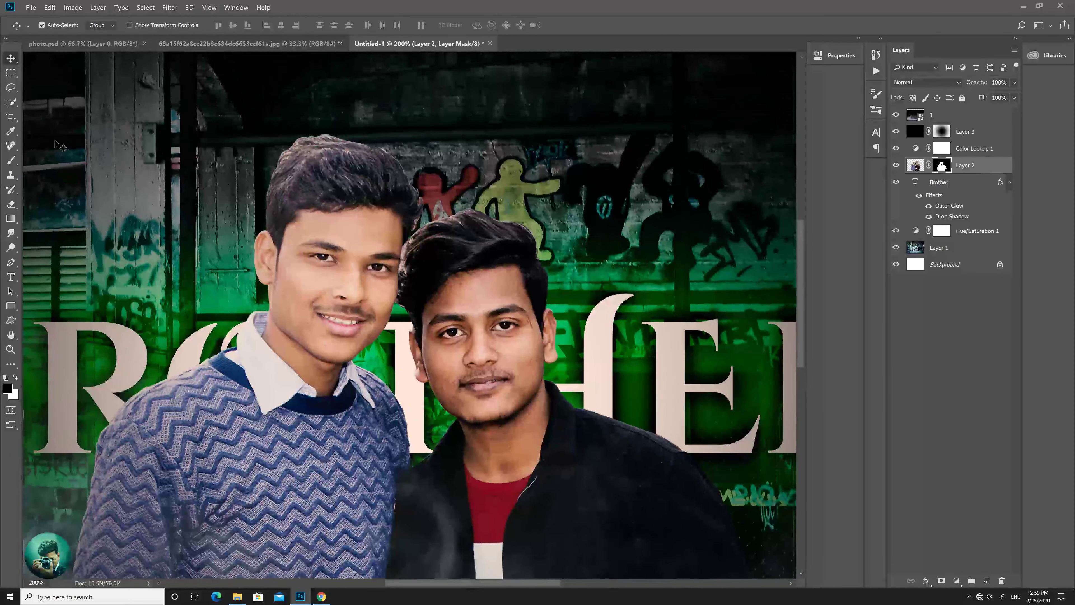
key("w")
key("ctrl+alt+r")
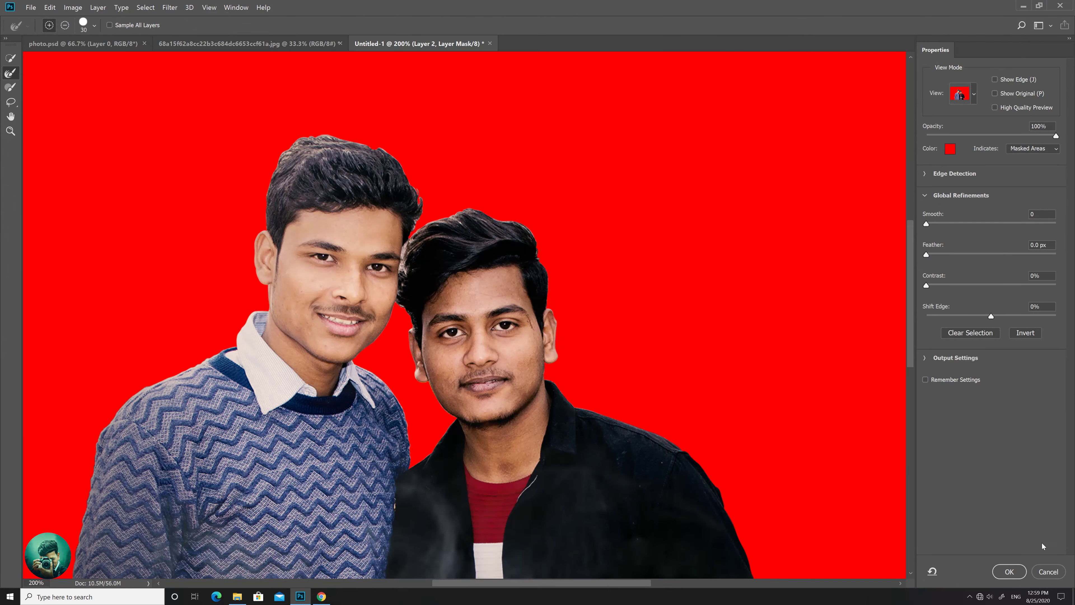
left_click_drag(1055, 136, 1024, 135)
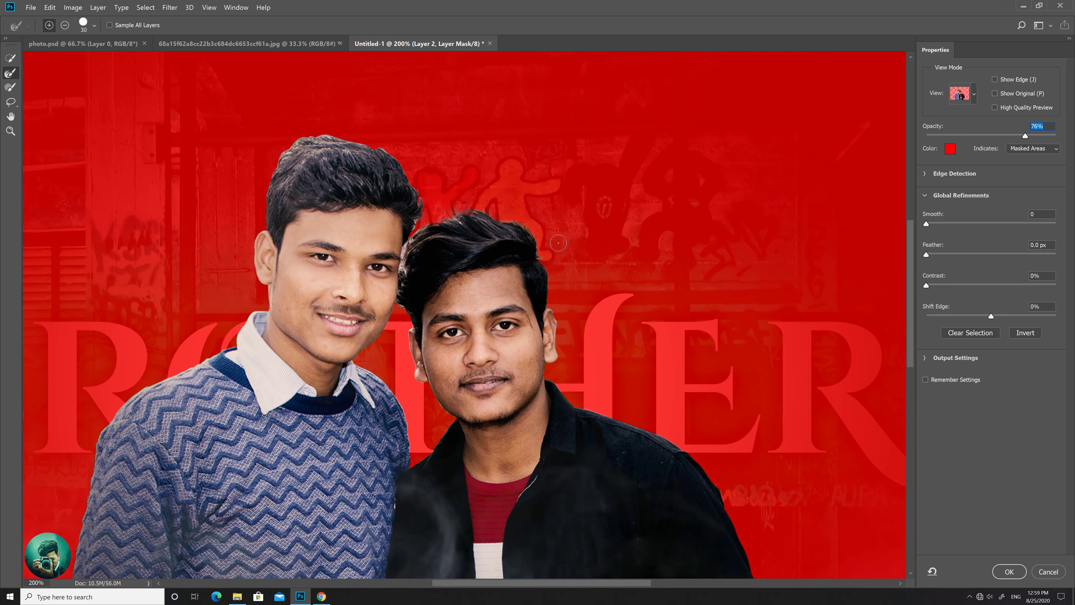
left_click_drag(415, 232, 402, 265)
left_click_drag(396, 148, 307, 134)
left_click(11, 57)
key("alt")
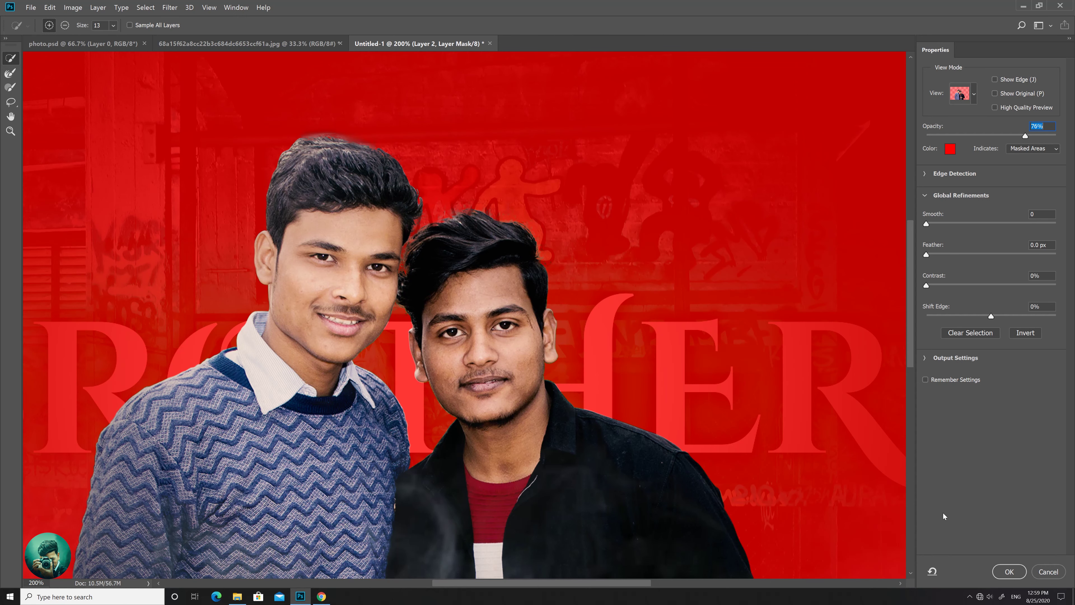
left_click(1009, 571)
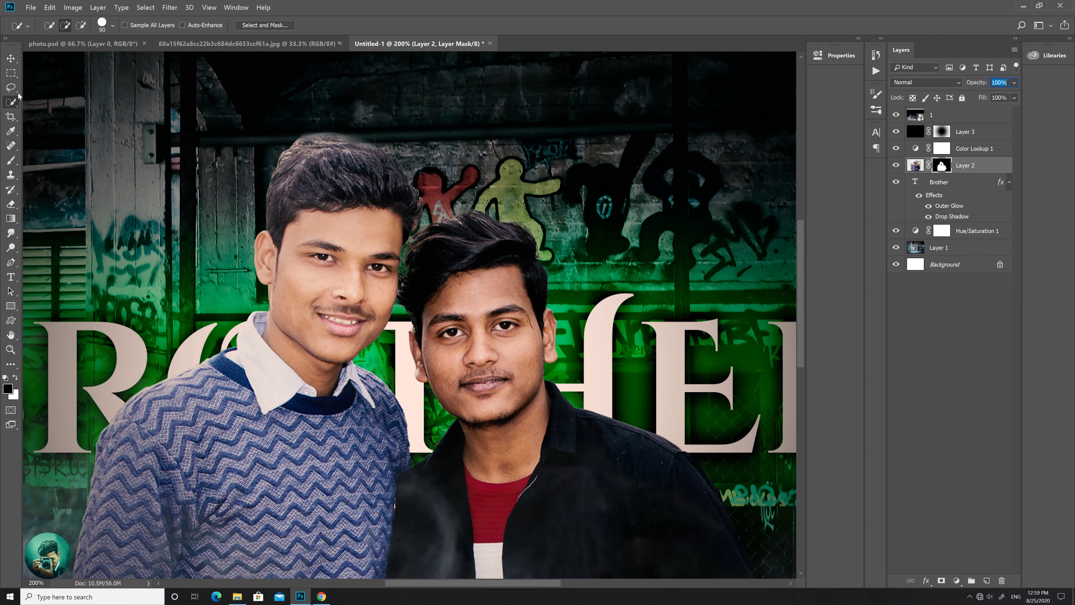
- Paint black on Layer 2's mask above the left man's hair and smudge the hair edges
left_click(11, 160)
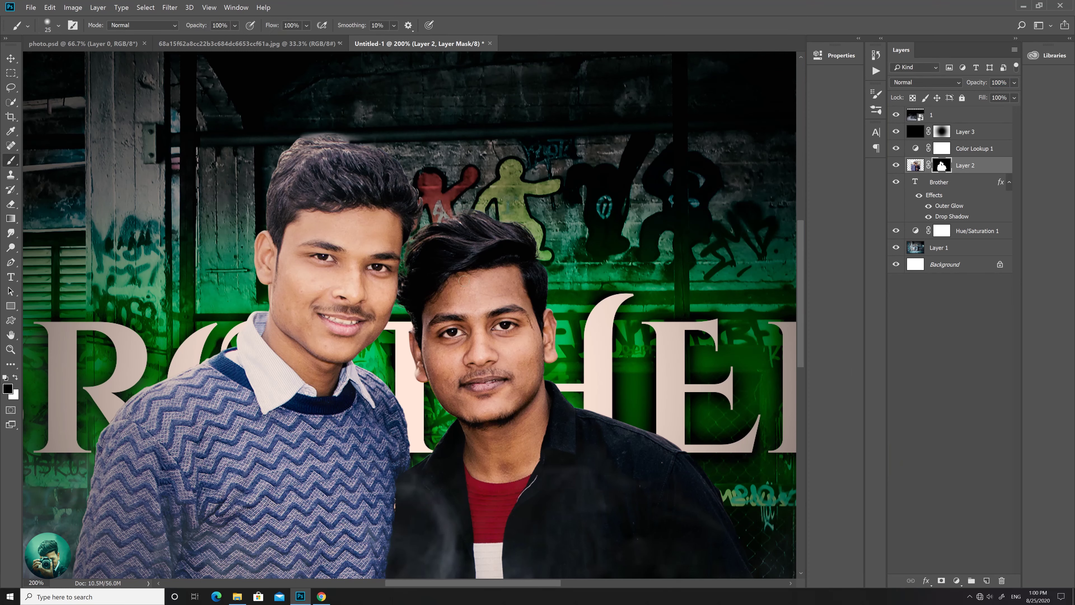
mouse_move(355, 137)
left_mouse_down()
mouse_move(314, 132)
mouse_move(288, 146)
left_mouse_up()
key("bracketright")
key("bracketright")
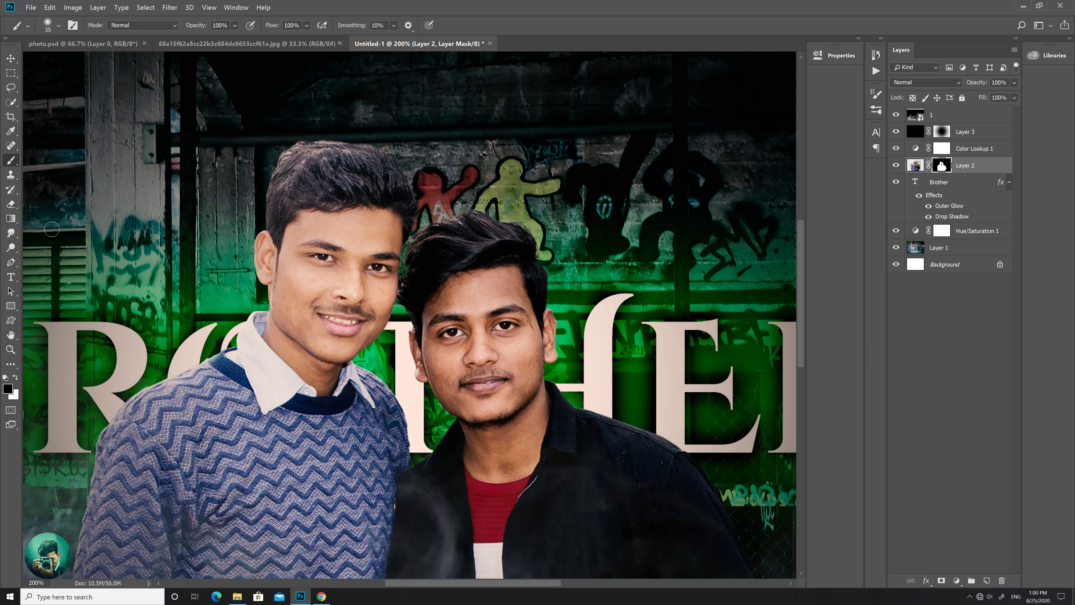
left_click(11, 233)
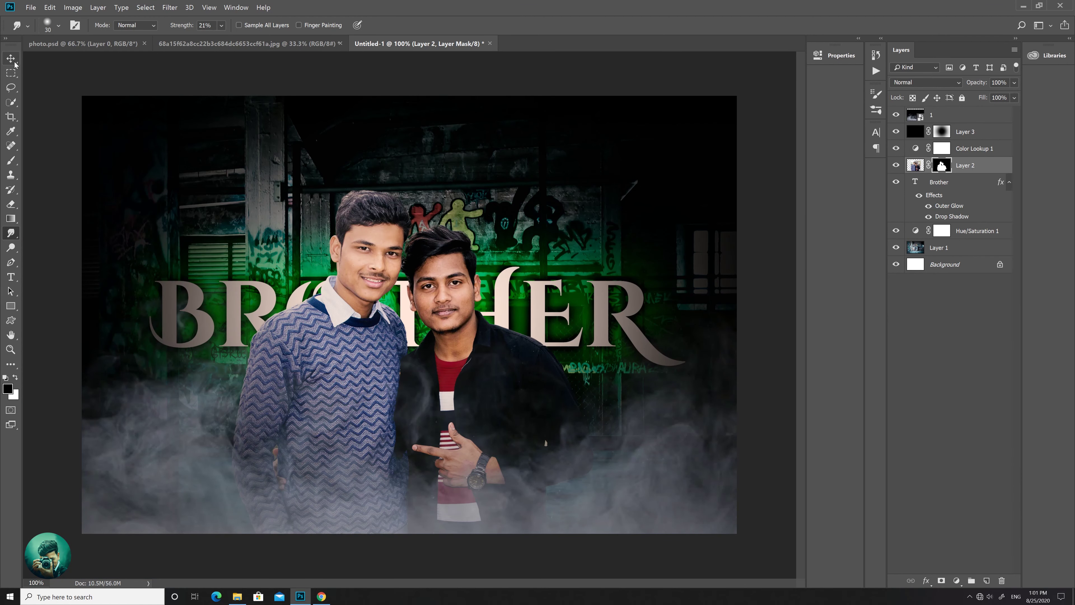
left_click(10, 58)
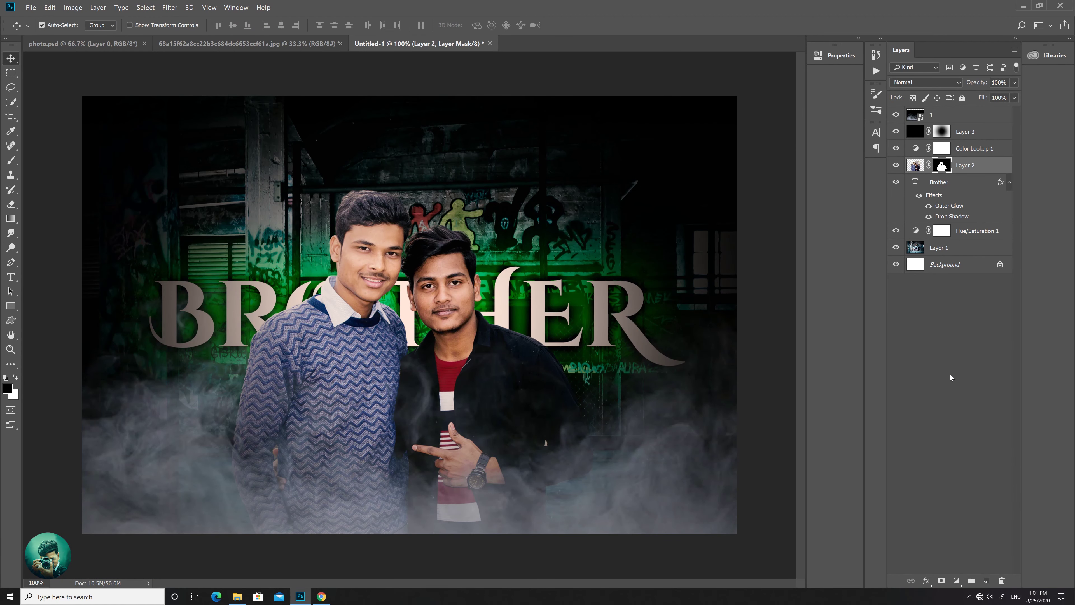
left_click(953, 363)
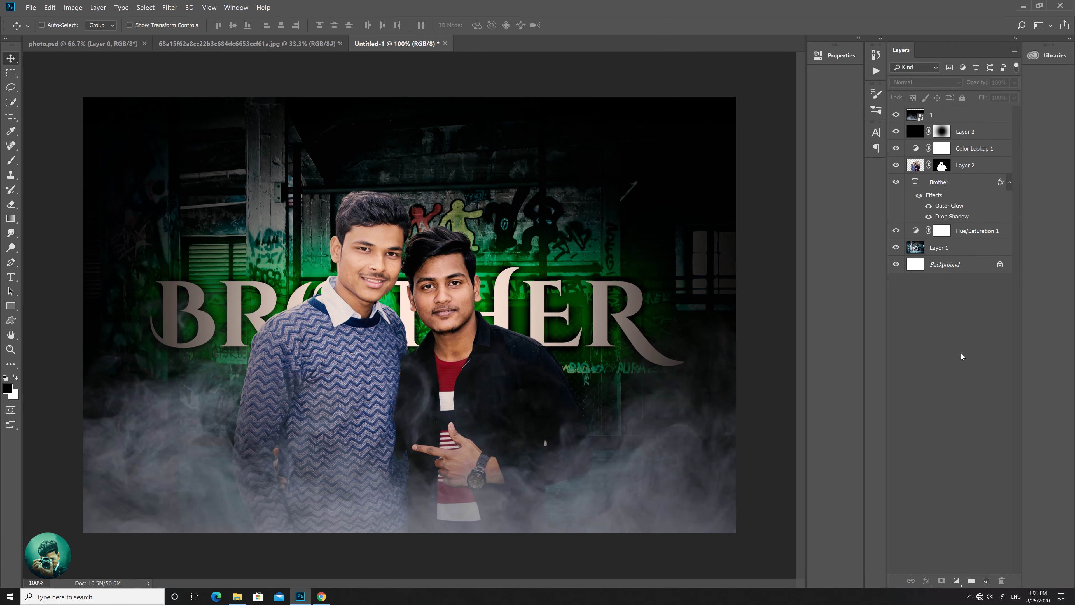
key("ctrl+minus")
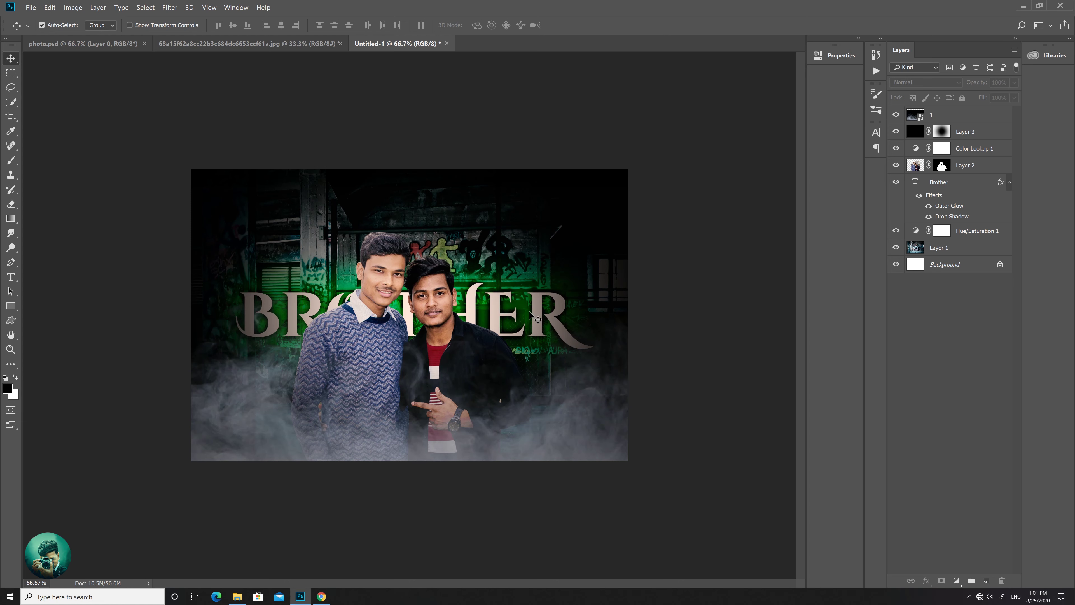
- Crop to widen the canvas beyond both left and right image edges
key("c")
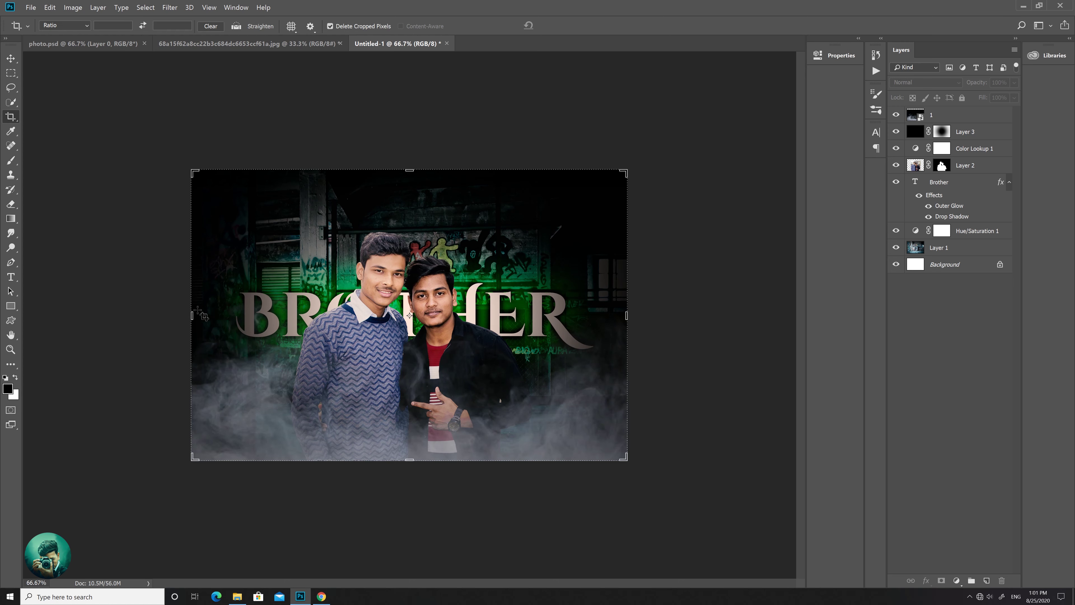
left_click_drag(192, 315, 172, 316)
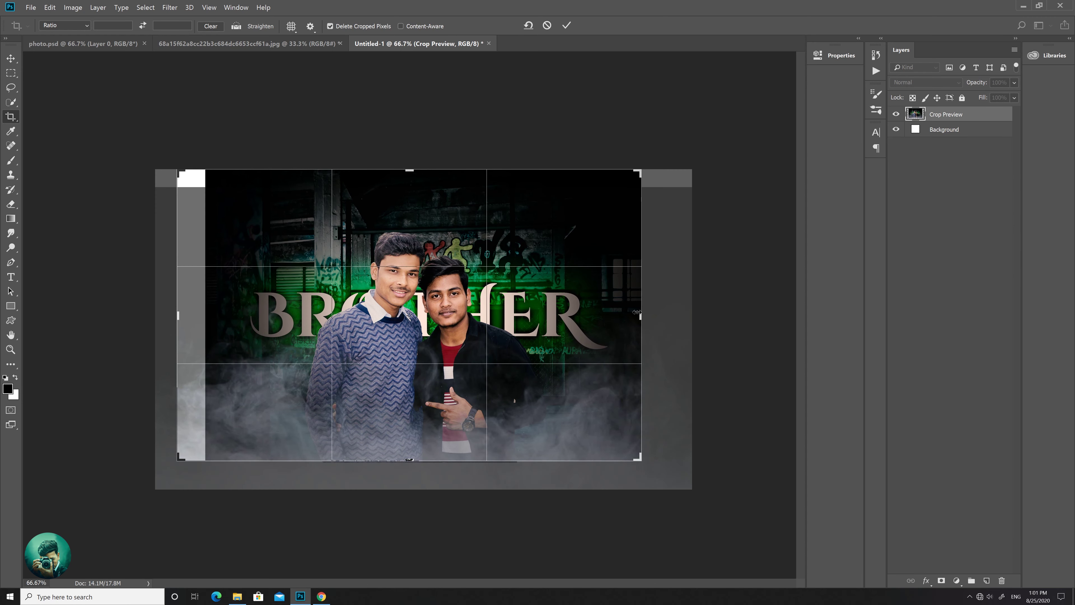
left_click_drag(626, 315, 646, 315)
left_click(565, 26)
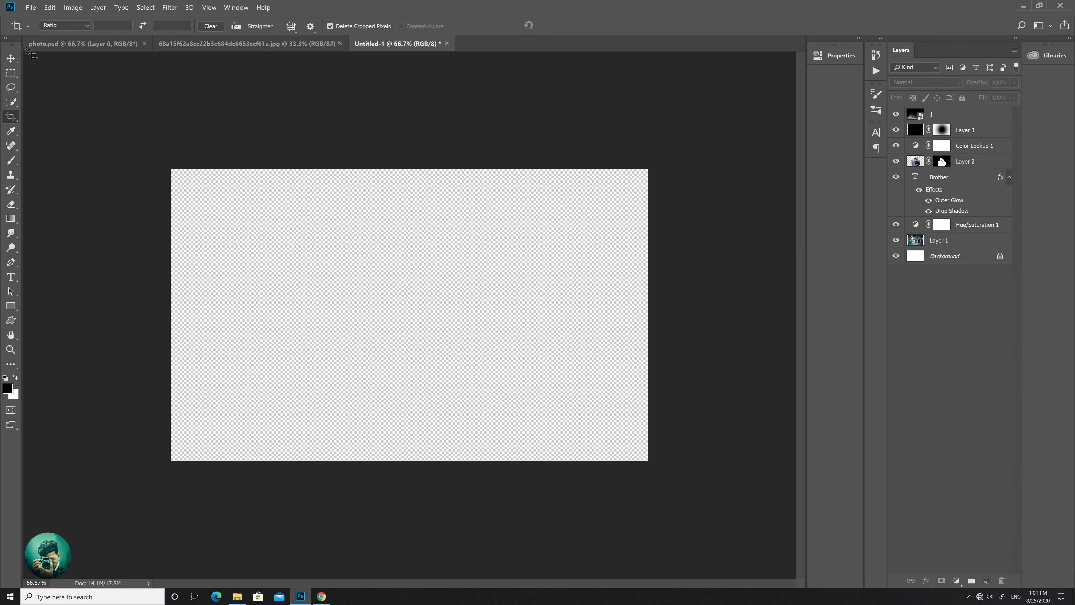
key("v")
- Scale the warehouse background on Layer 1 up to fill the wider canvas and shift it left
key("ctrl+t")
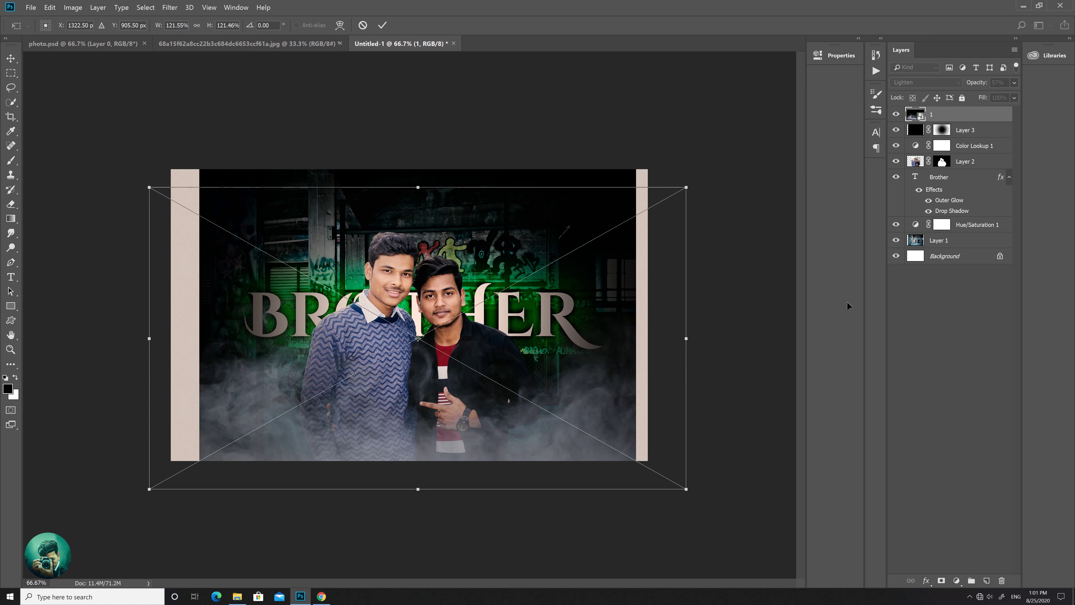
key("Escape")
left_click(938, 240)
key("ctrl+t")
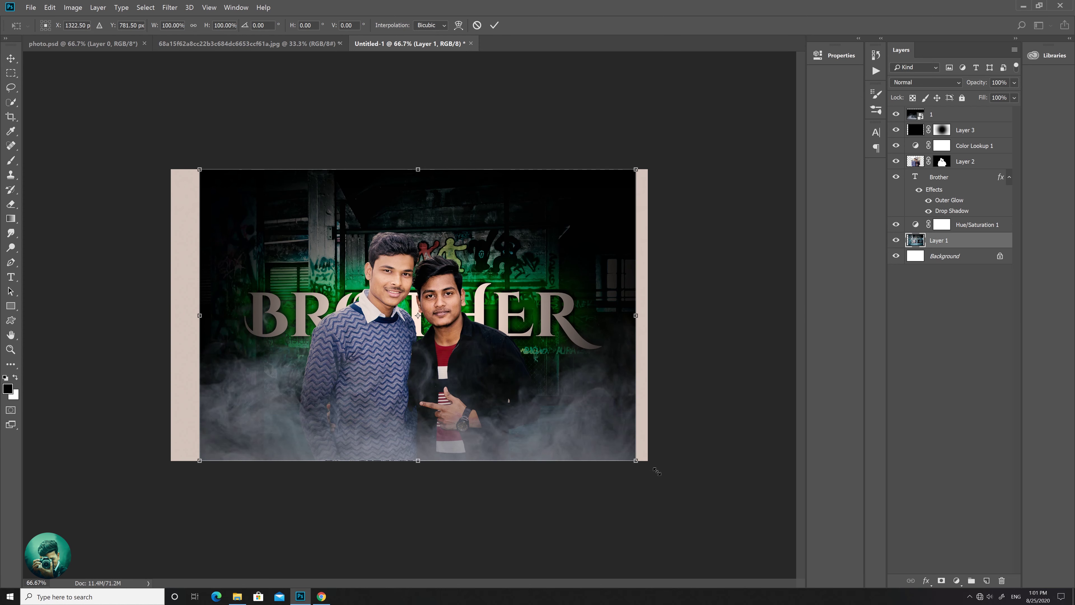
left_click_drag(664, 476, 673, 482)
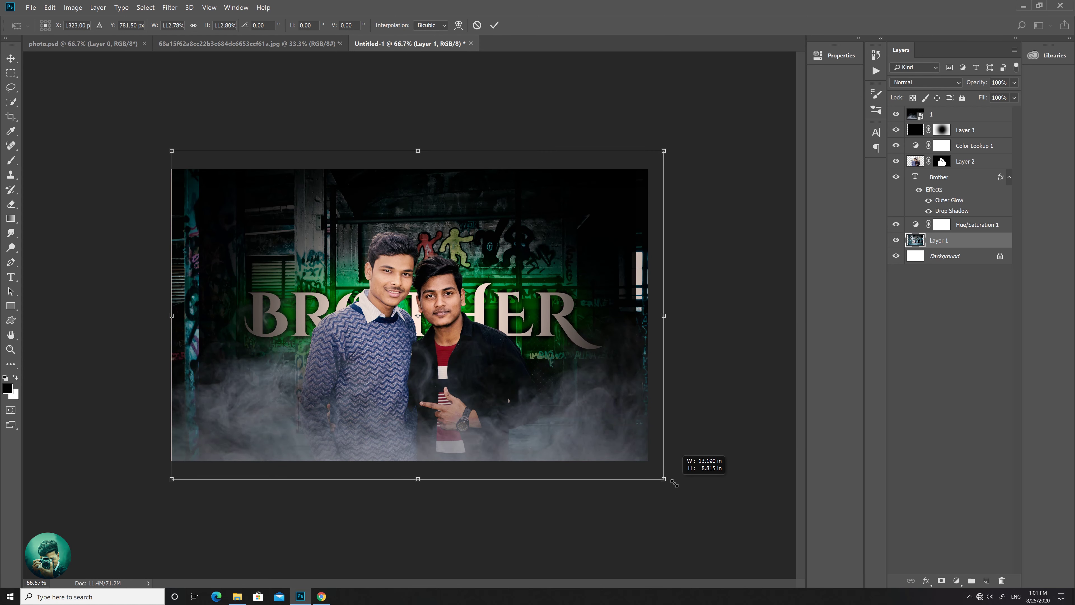
left_click(495, 26)
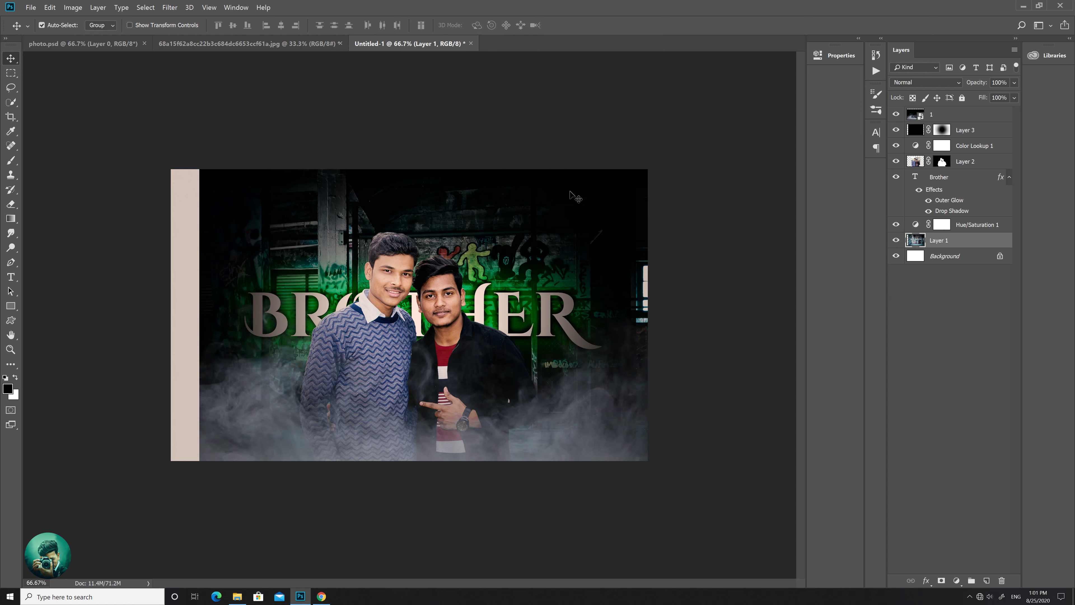
left_click(578, 216)
left_click(957, 242)
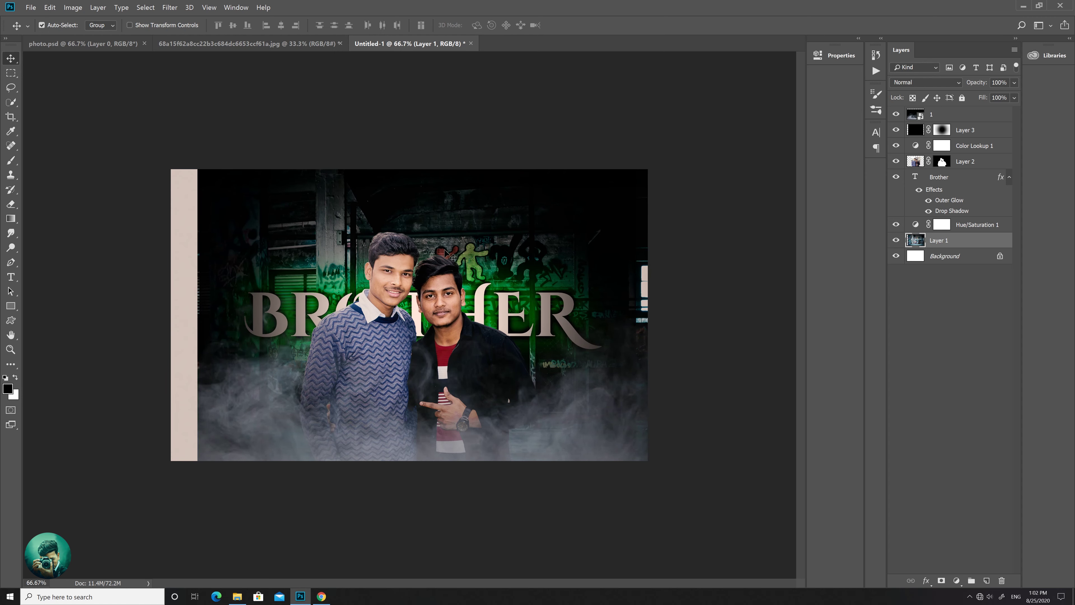
left_click_drag(637, 275, 630, 275)
- Hide the smoke, BROTHER text and Hue/Saturation layers, then move the background left over the edge
left_click(572, 259)
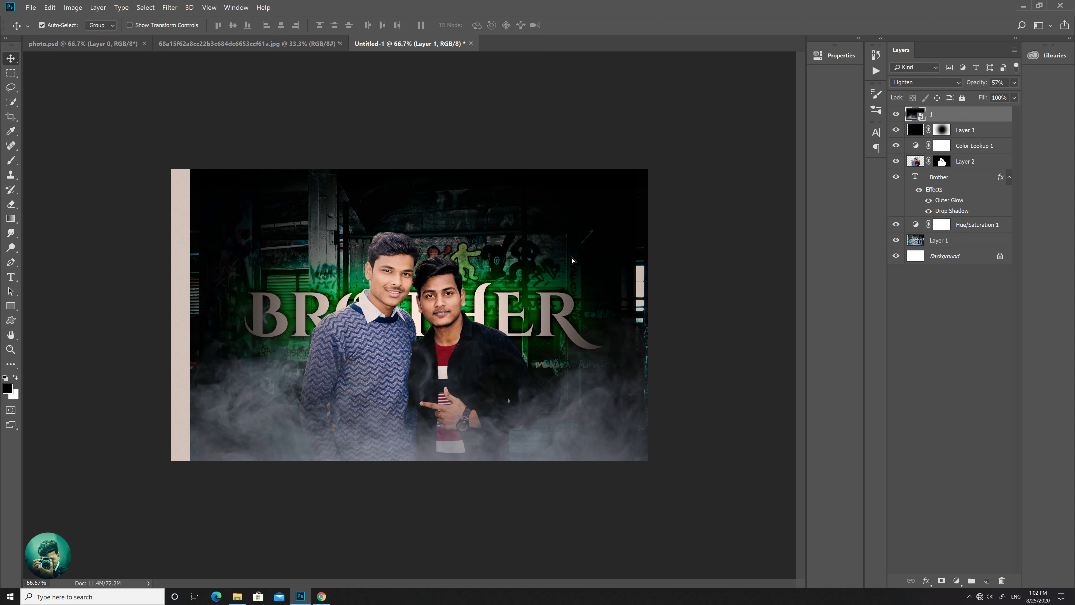
key("Return")
left_click(896, 114)
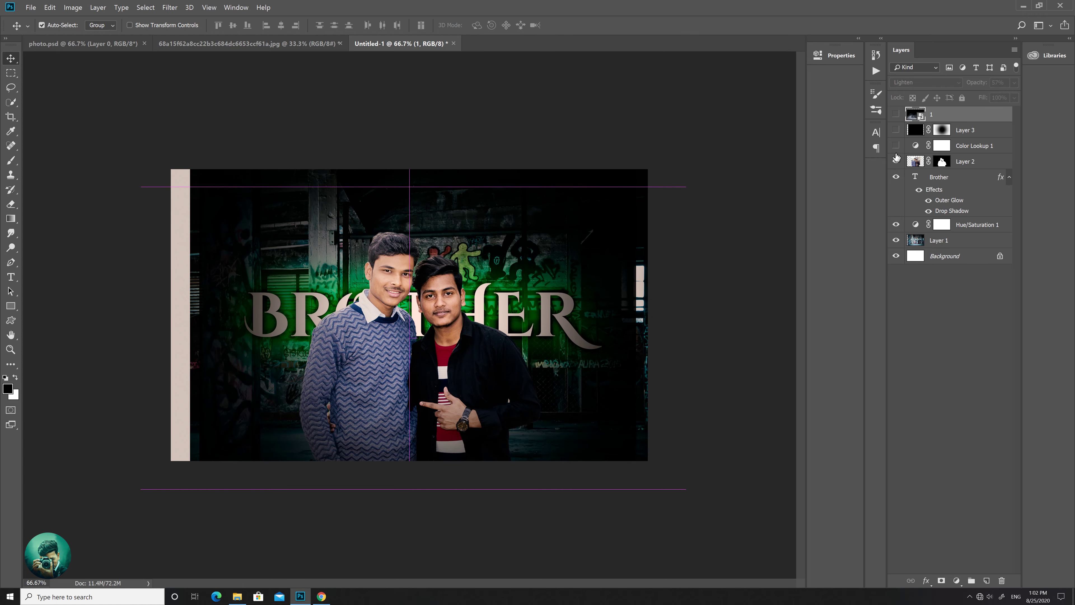
left_click(896, 225)
left_click(896, 177)
left_click(948, 240)
left_click_drag(546, 310, 529, 310)
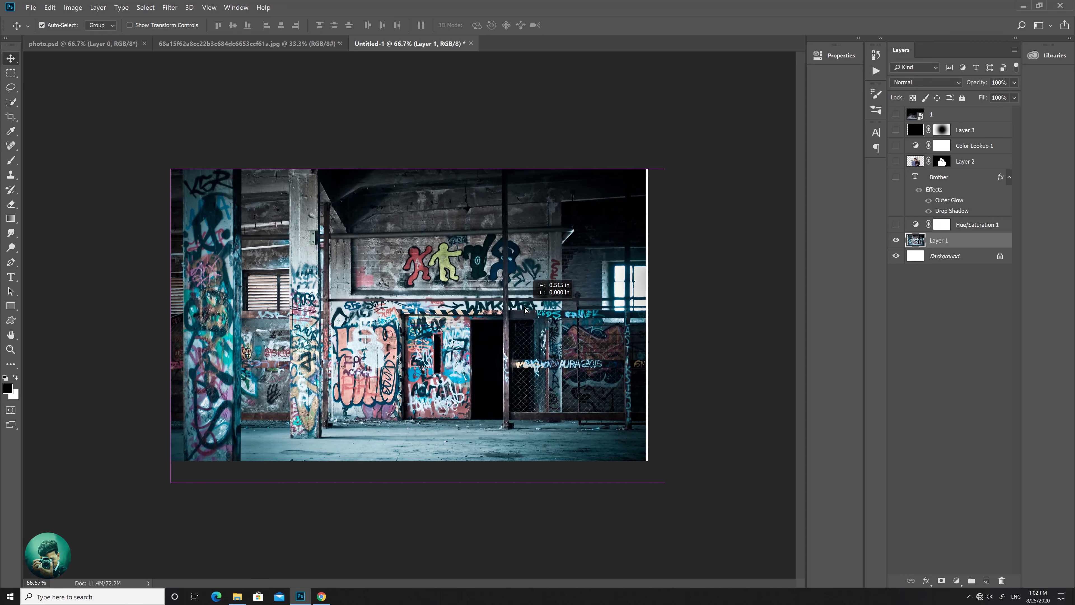
- Scale the background to about 101.6%, move it up, and show the hidden layers again
key("ctrl+t")
left_click_drag(648, 170, 655, 160)
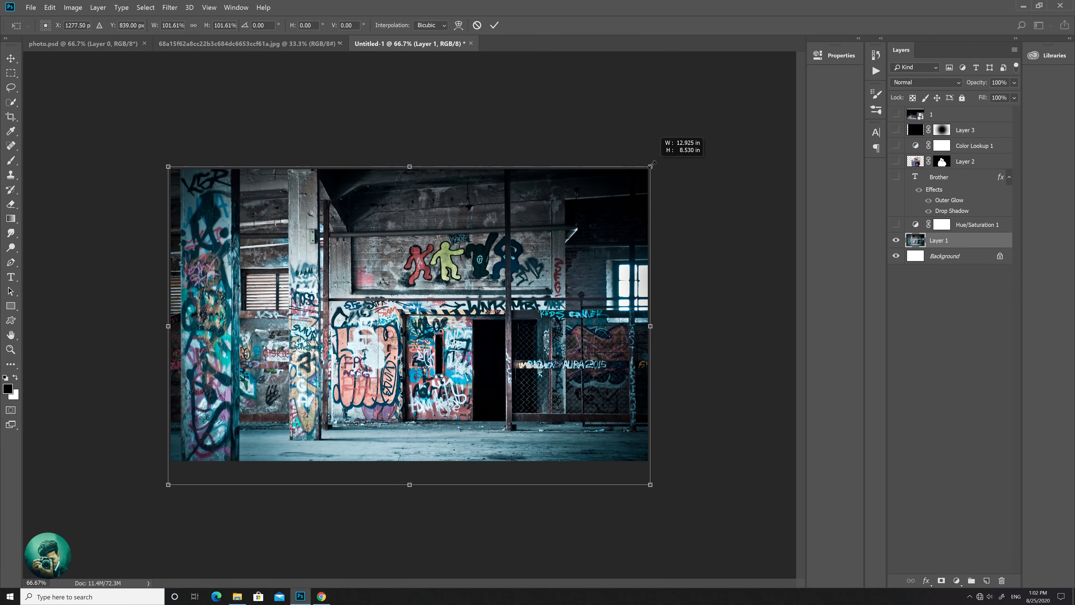
left_click_drag(588, 263, 588, 253)
key("Return")
left_click(896, 224)
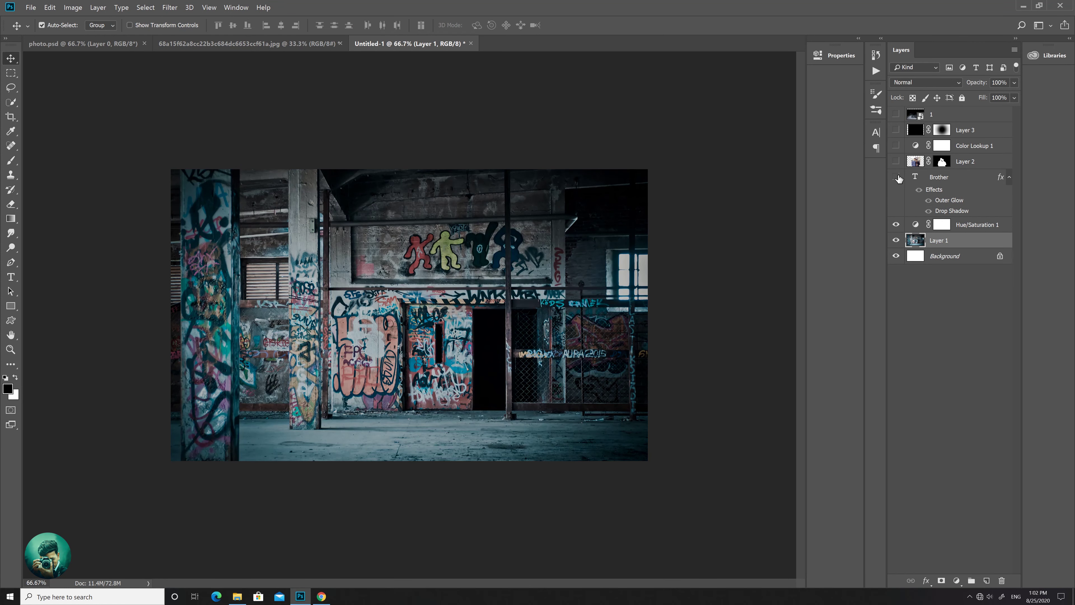
left_click(896, 114)
left_click(516, 230)
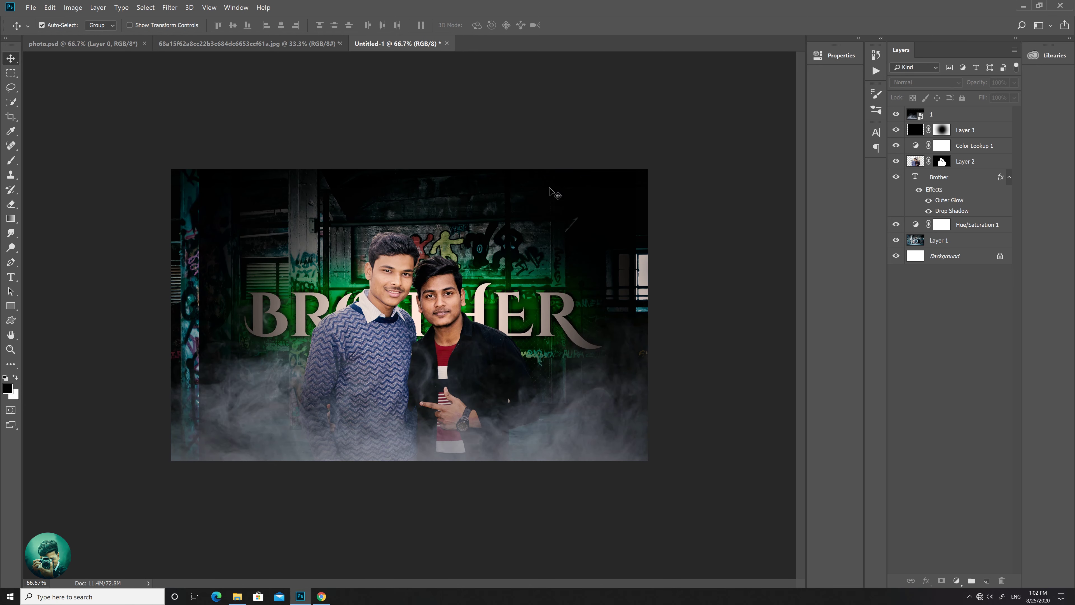
left_click(952, 115)
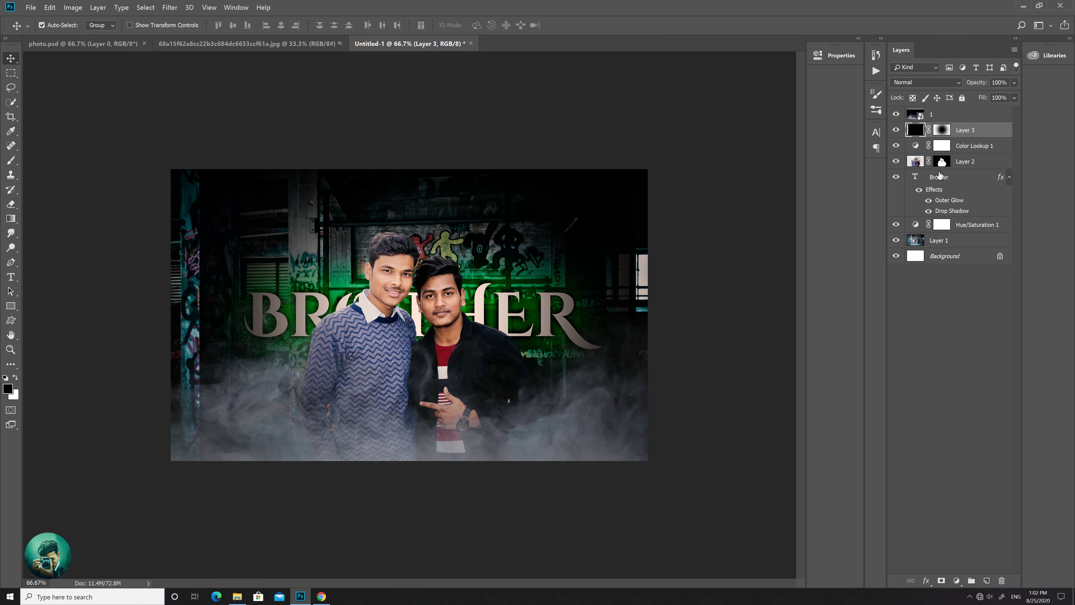
key("ctrl+i")
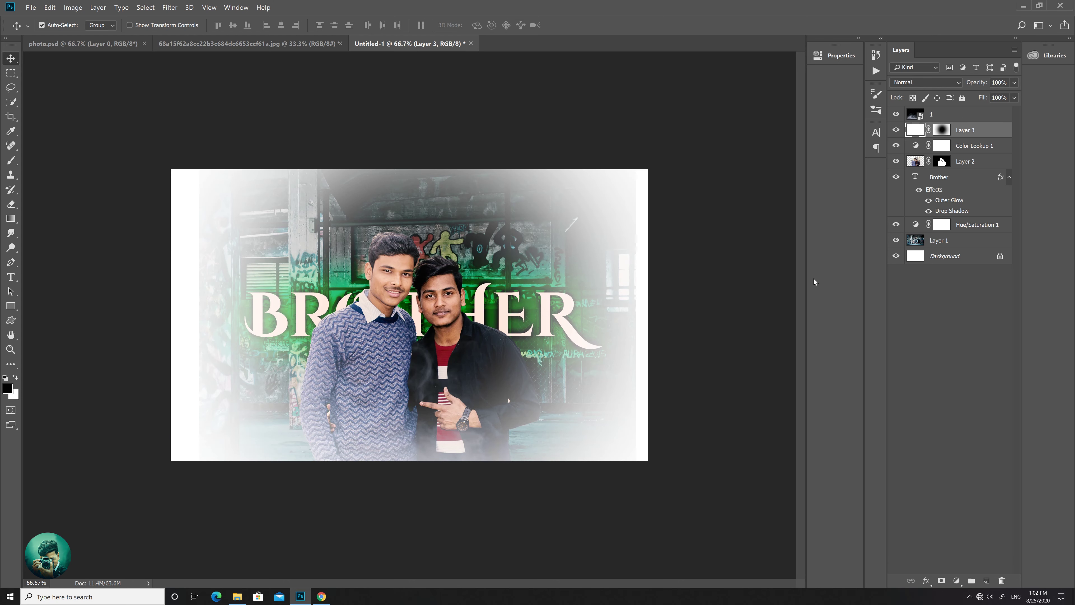
key("ctrl+i")
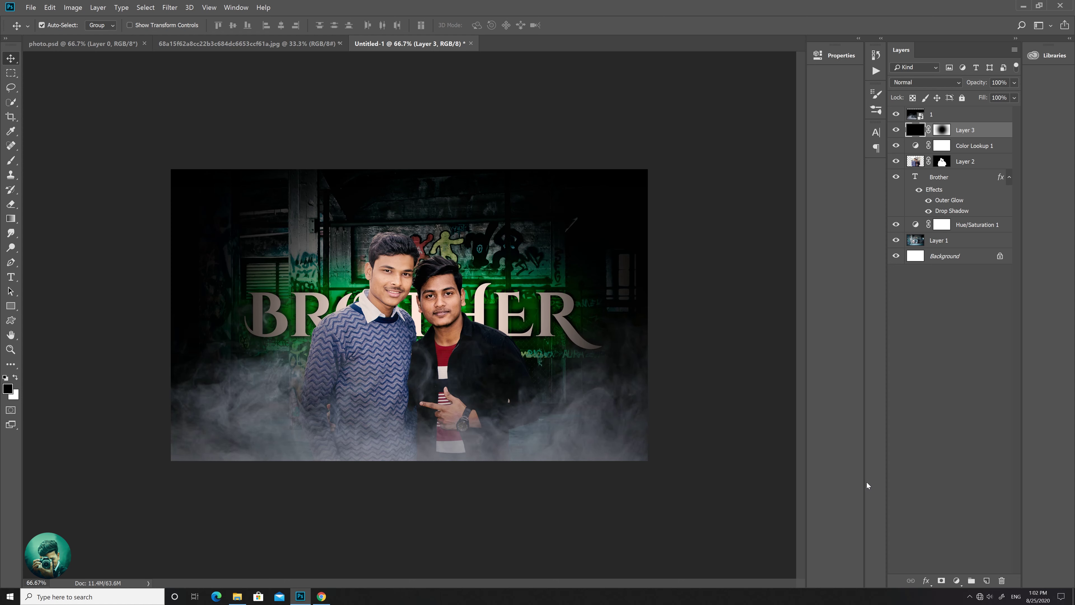
left_click(954, 375)
left_click(470, 363)
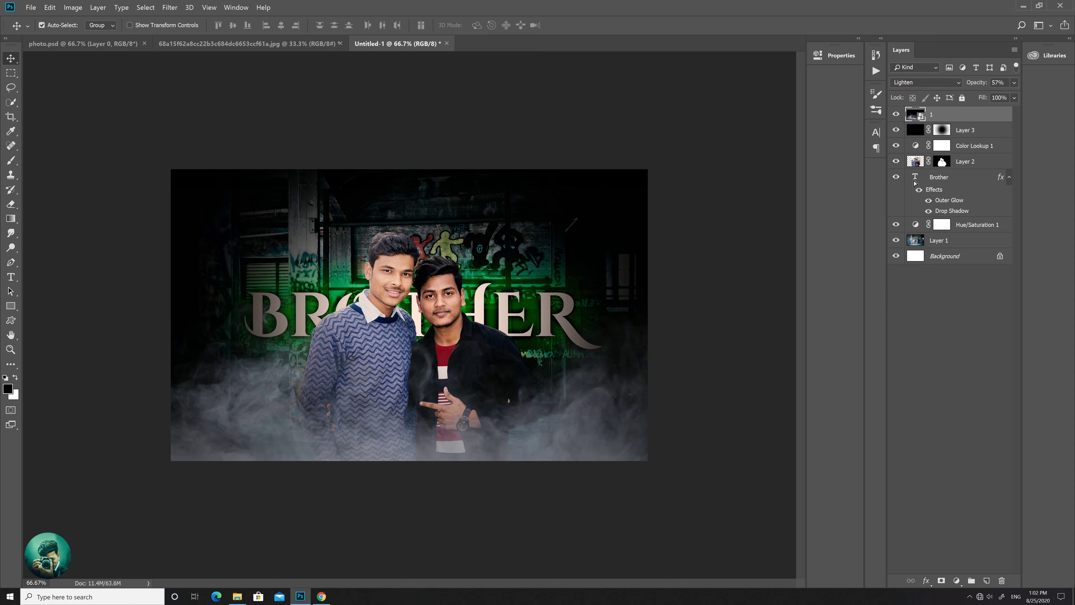
left_click(491, 269)
left_click(540, 227)
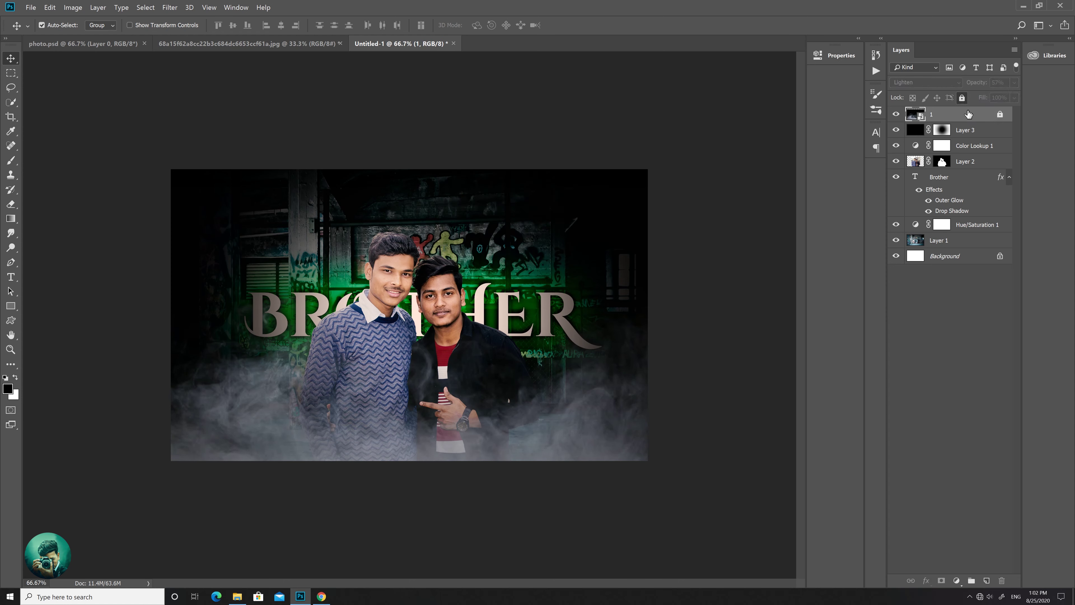
left_click(973, 162)
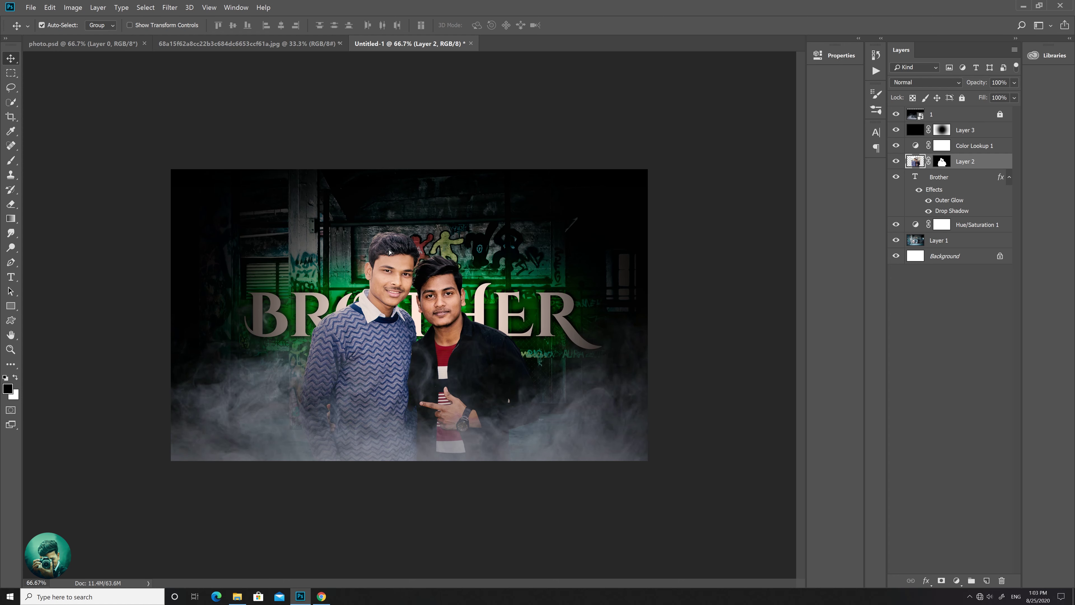
- Move the two men left, align them with the background, and nudge them down
left_click_drag(389, 251, 419, 266)
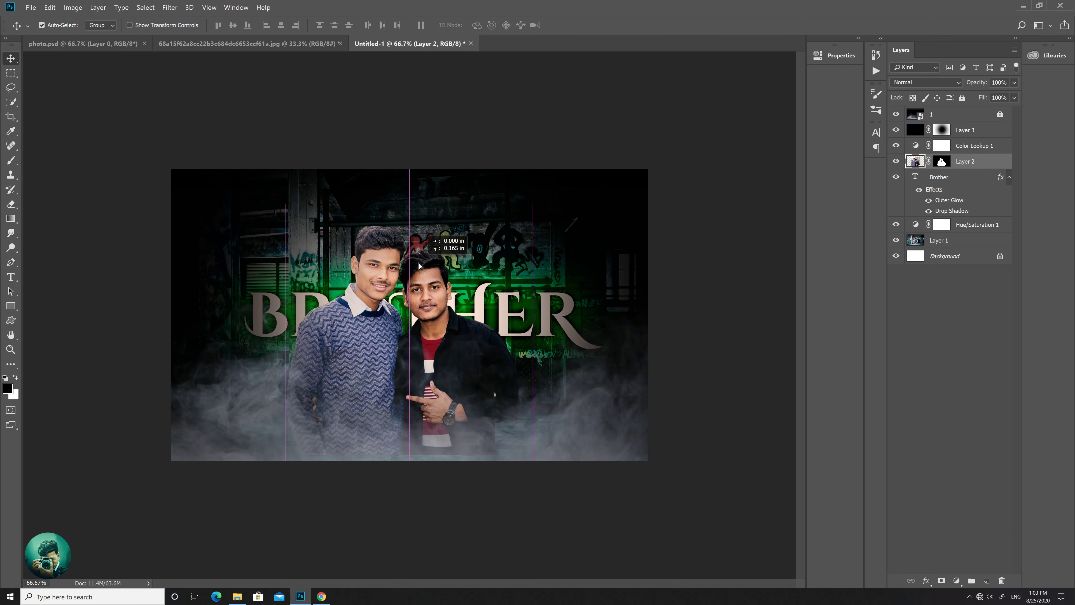
left_click(946, 241, "ctrl")
left_click(281, 25)
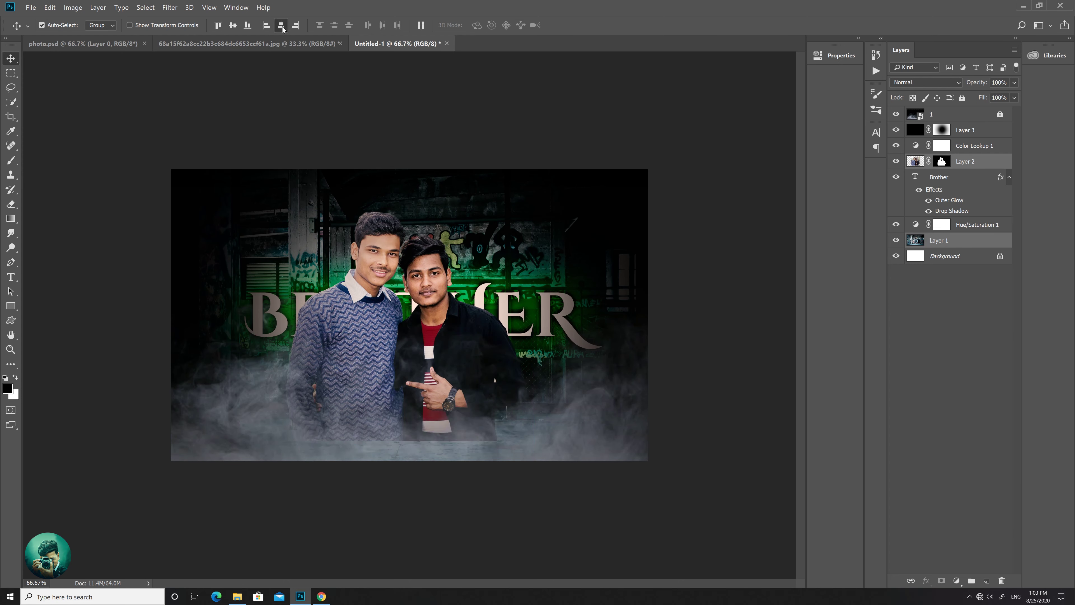
left_click(784, 444)
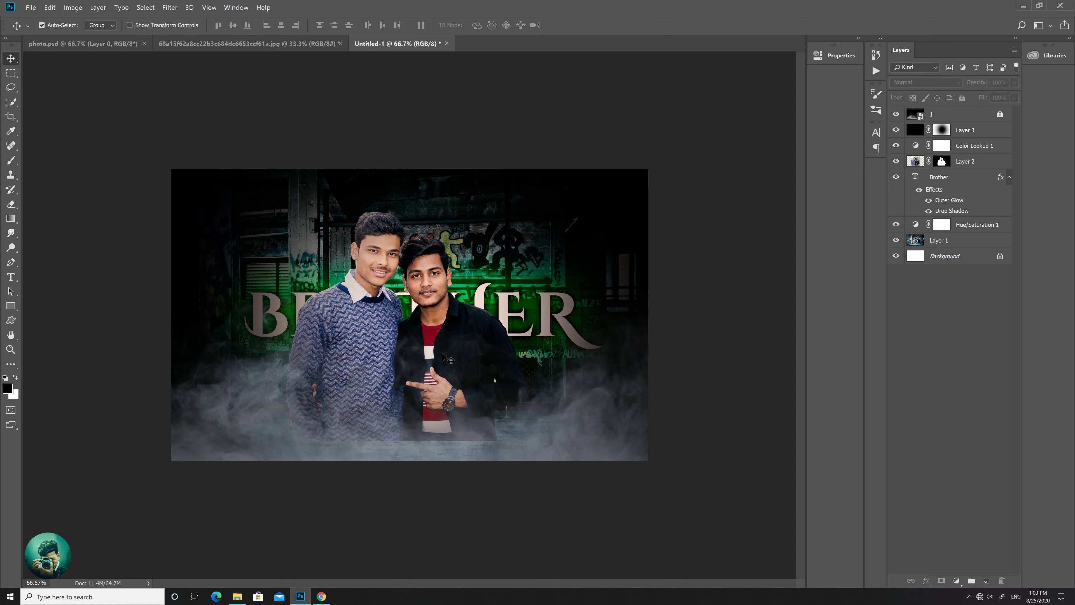
left_click(449, 359)
key("shift+Down")
key("shift+Down")
key("shift+Down")
key("shift+Down")
key("shift+Down")
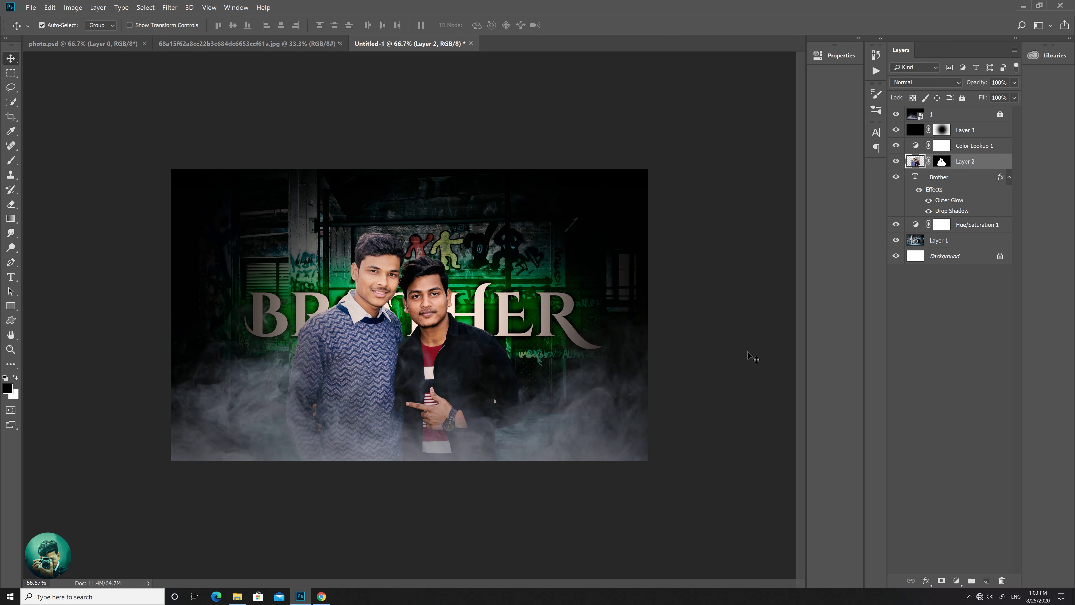
key("shift+Down")
key("shift+Down")
left_click(748, 346)
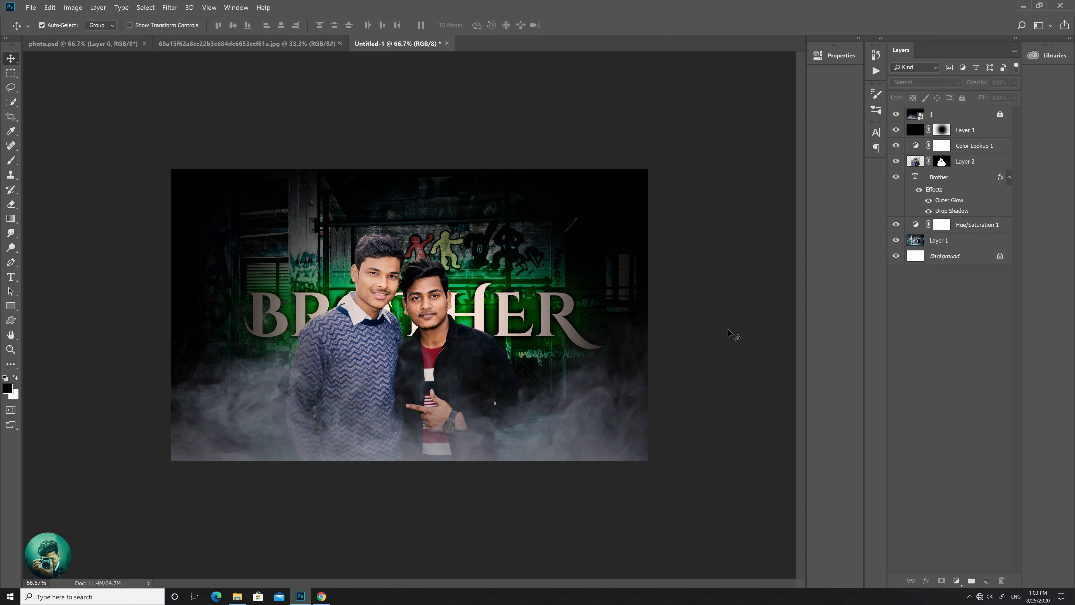
- Enlarge the BROTHER title text and commit the edit
double_click(914, 176)
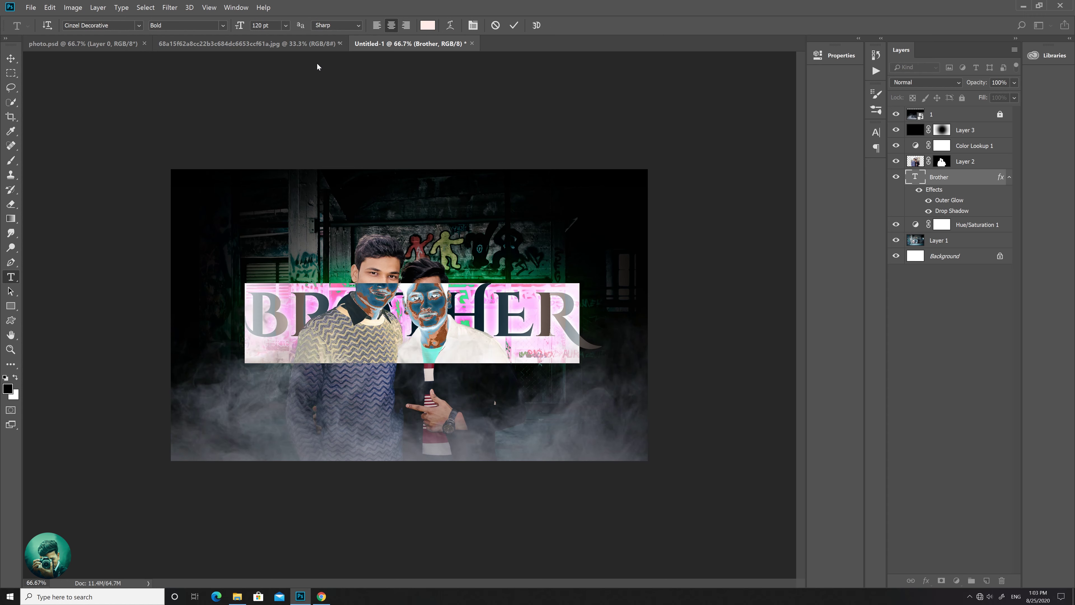
left_click(11, 58)
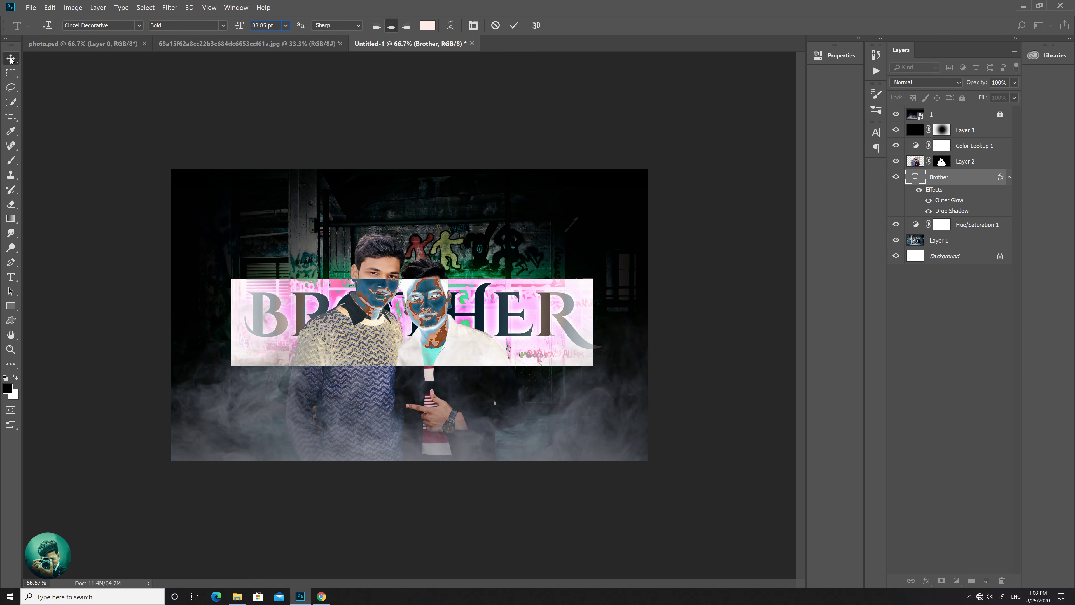
left_click(350, 83)
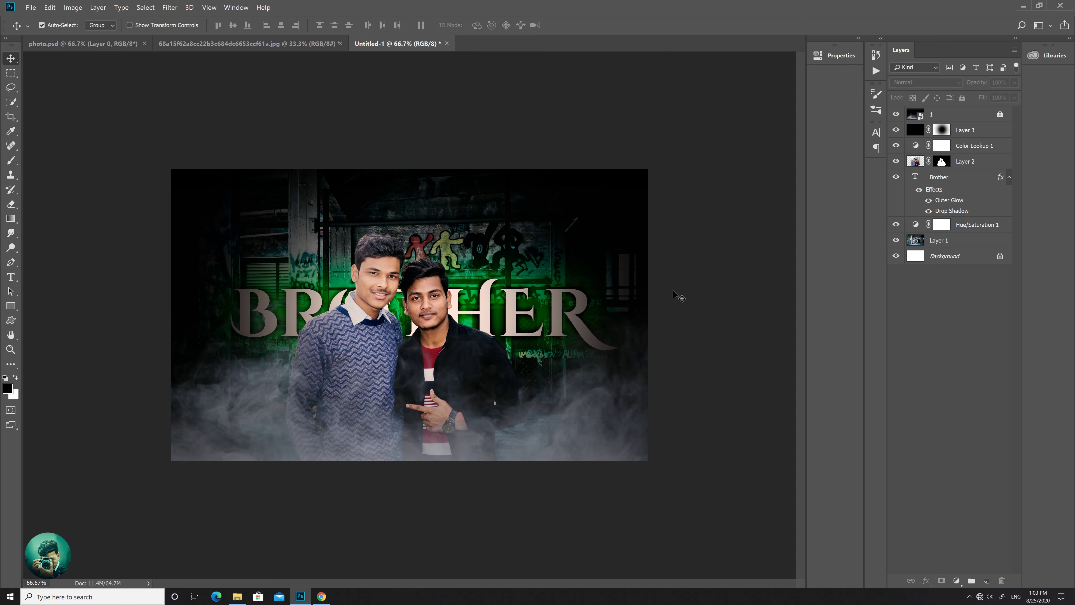
- Add a Color Lookup adjustment and browse 3DLUT presets starting from 2Strip.look
left_click(956, 580)
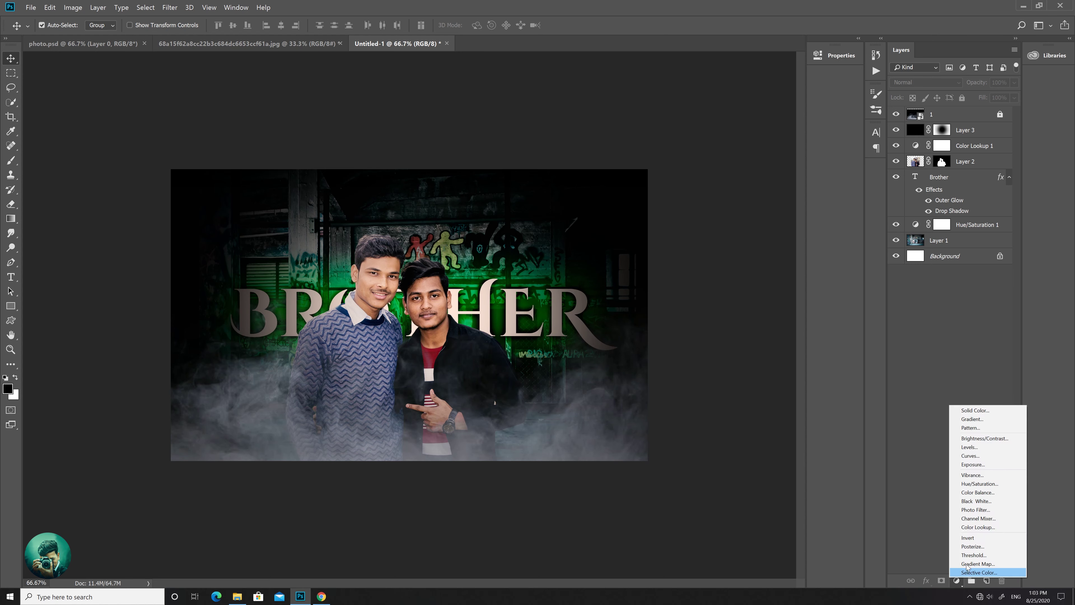
left_click(991, 530)
left_click(749, 87)
left_click(720, 131)
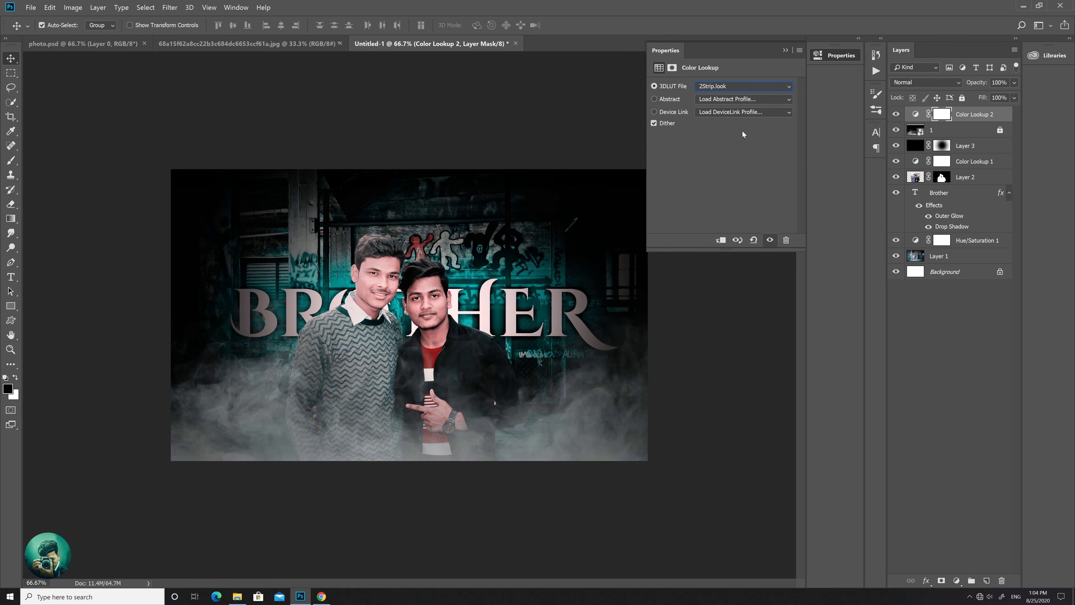
key("Down")
key("Down")
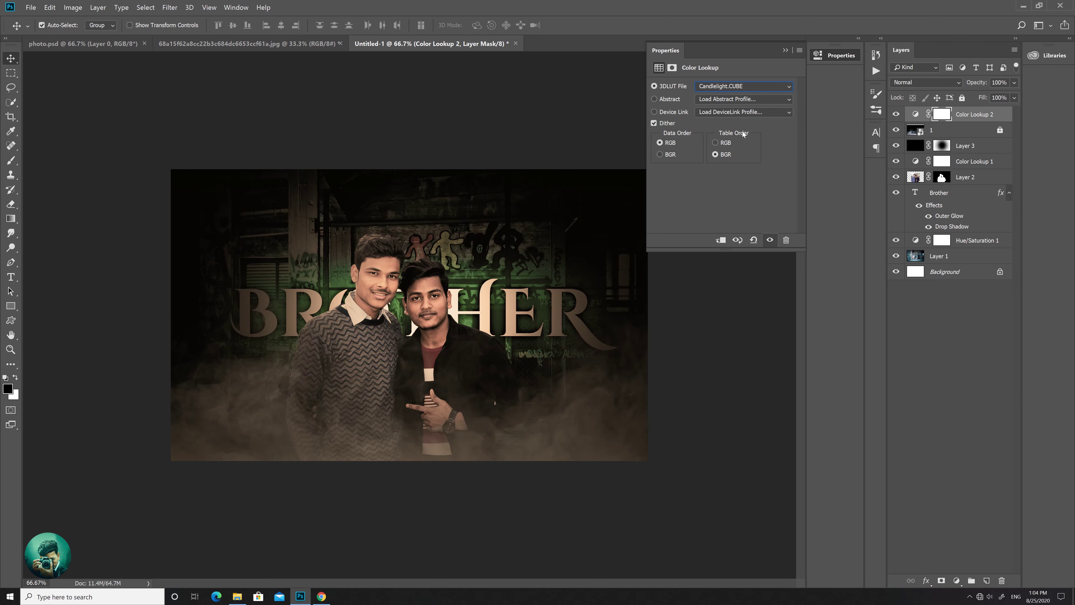
key("Down")
key("Down")
key("Down")
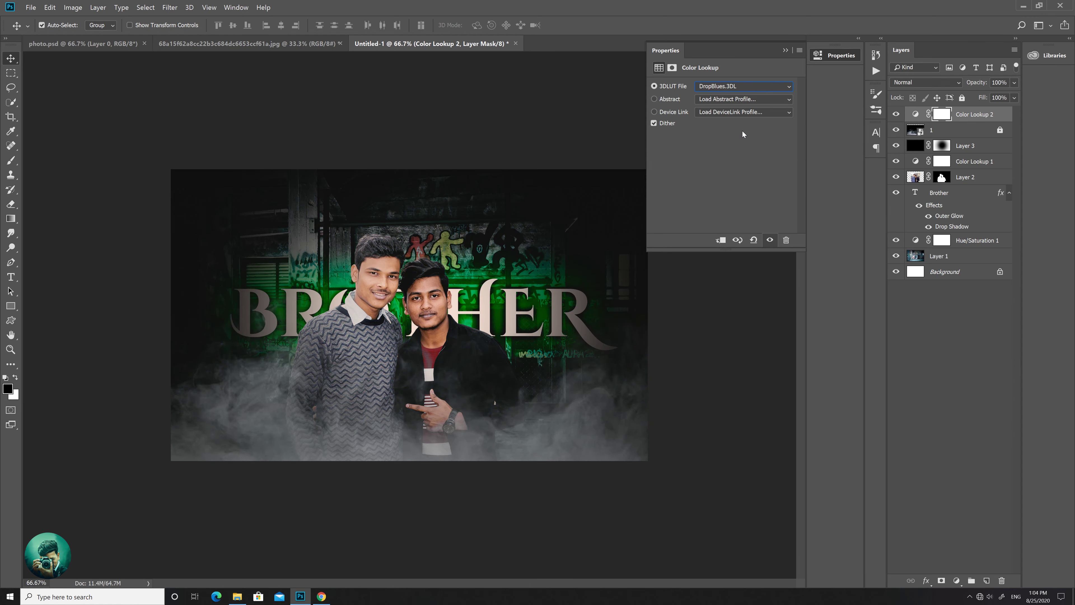
key("Down")
key("Down")
key("Down")
key("Down")
key("Down")
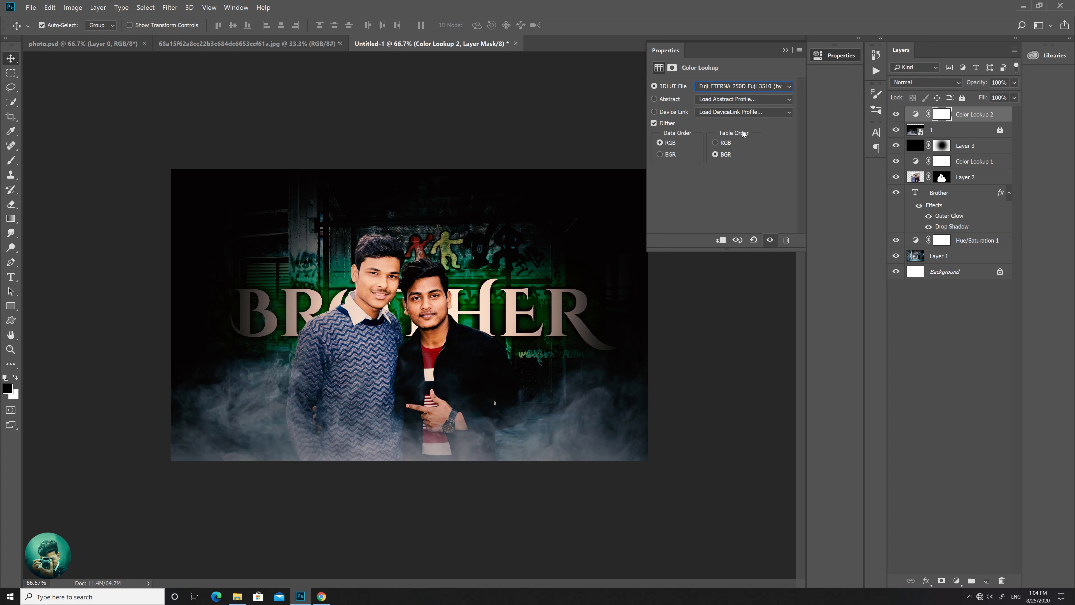
key("Down")
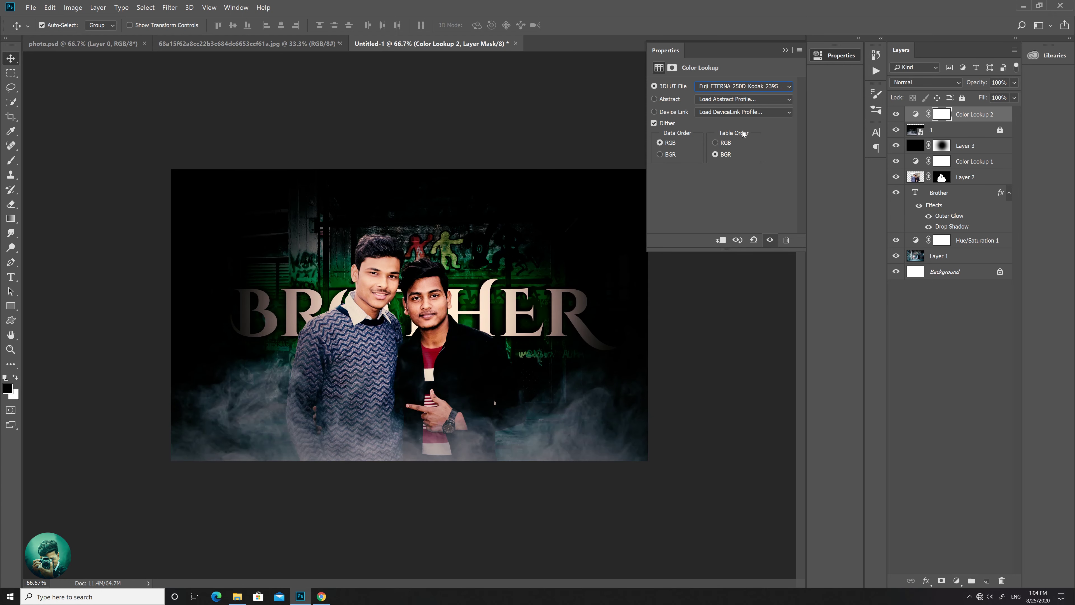
- Settle on the Fuji REALA 500D Kodak 2393 lookup and set its layer opacity to 79%
key("Down")
key("Down")
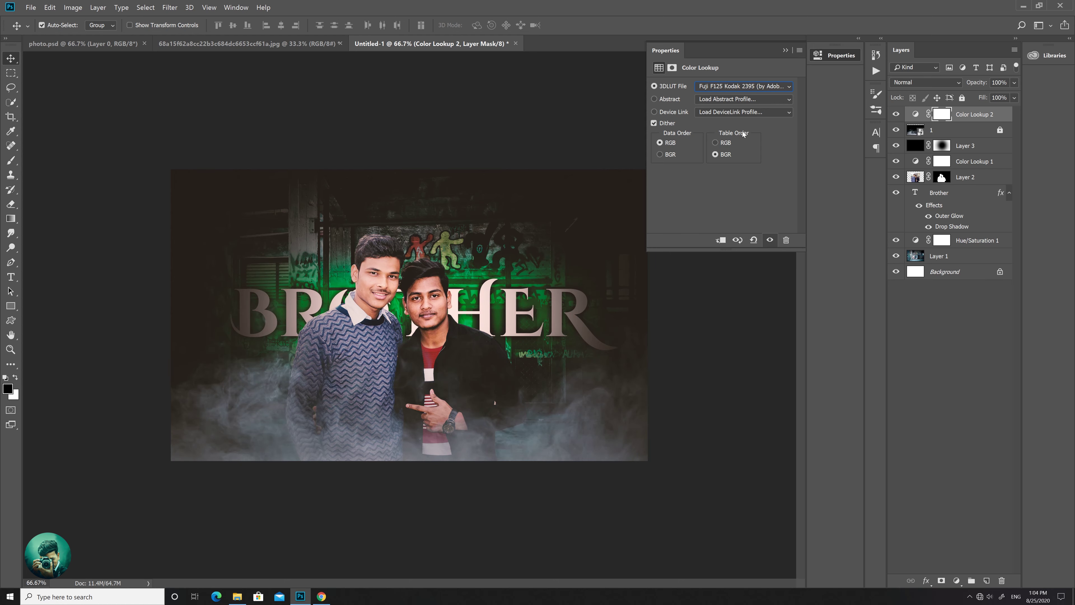
key("Down")
key("Down")
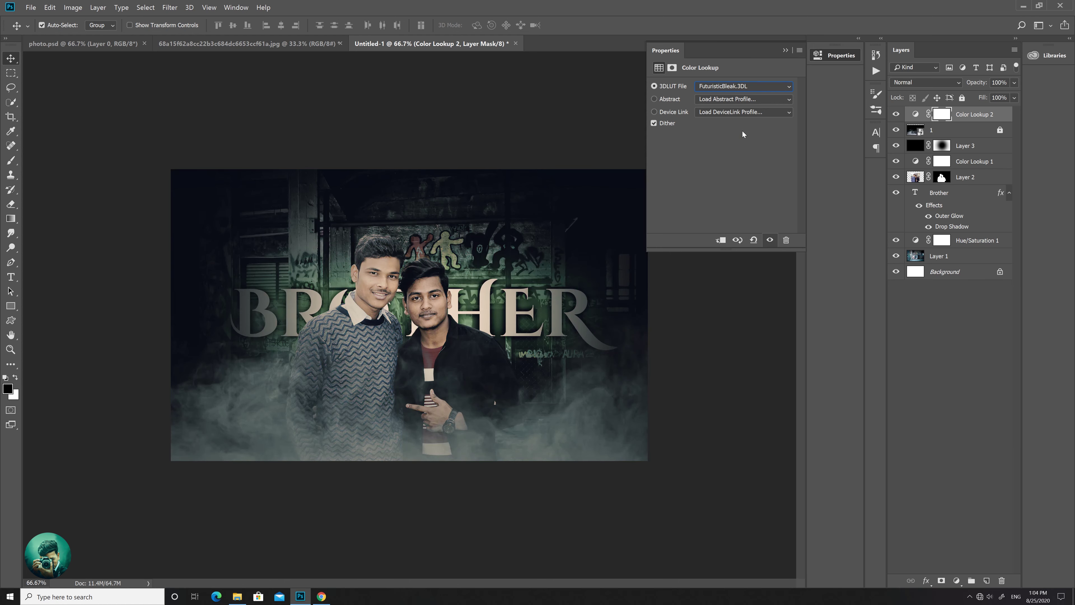
key("Down")
key("Down")
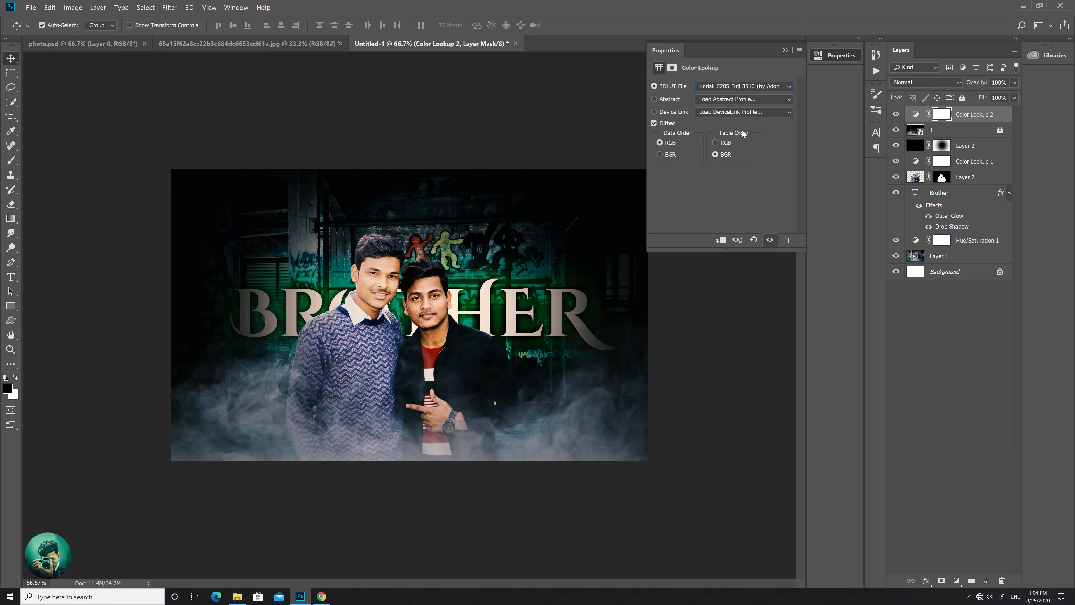
key("Down")
key("Down")
key("Down")
key("Down")
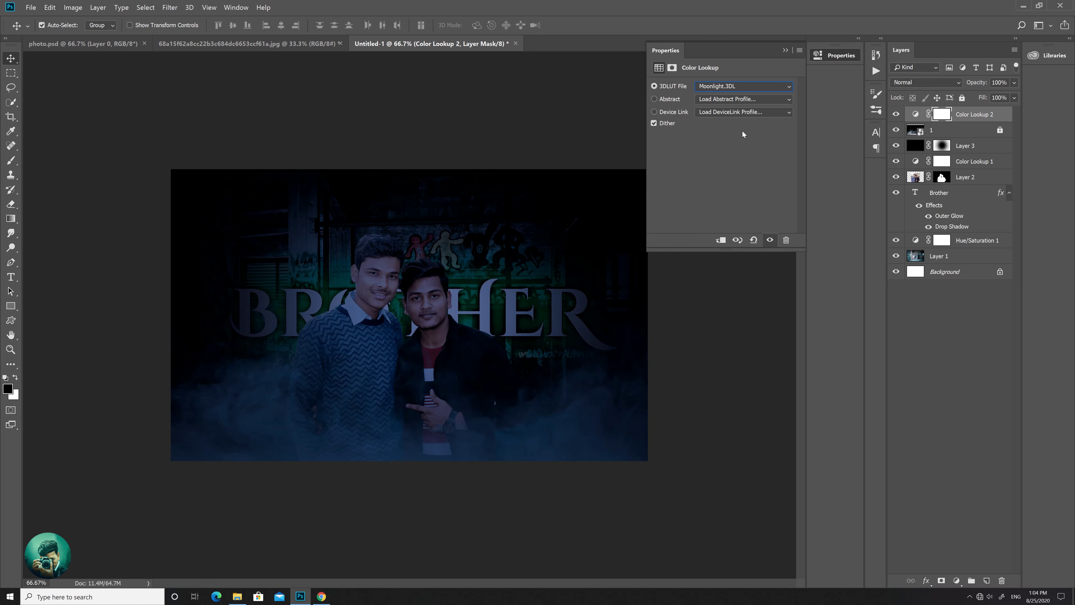
key("Down")
key("Down")
key("Down")
key("Down")
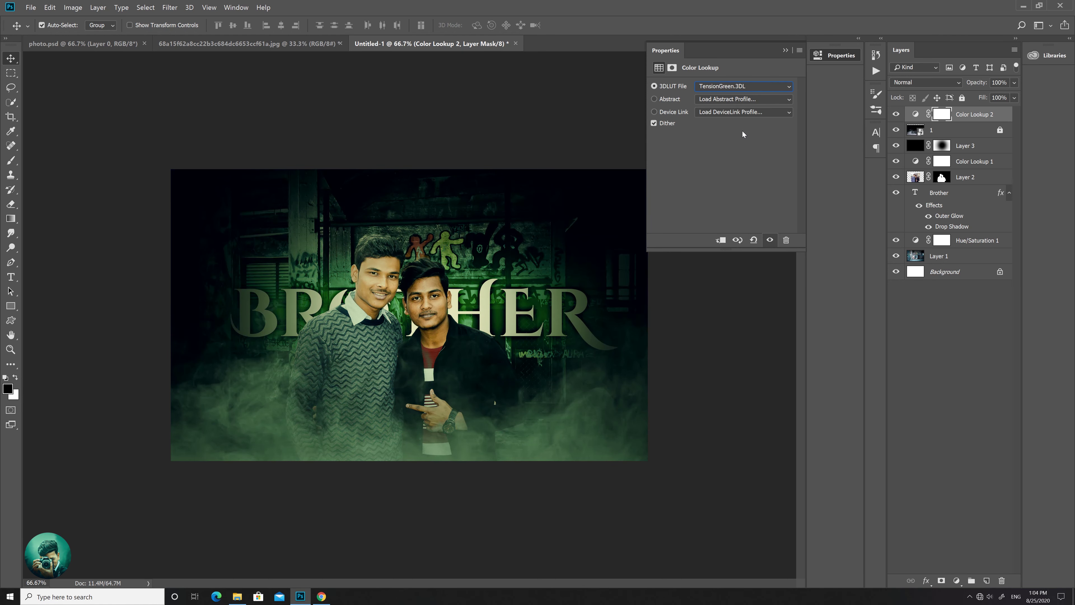
key("Up")
key("Up")
key("Up")
key("Up")
key("Up")
key("Up")
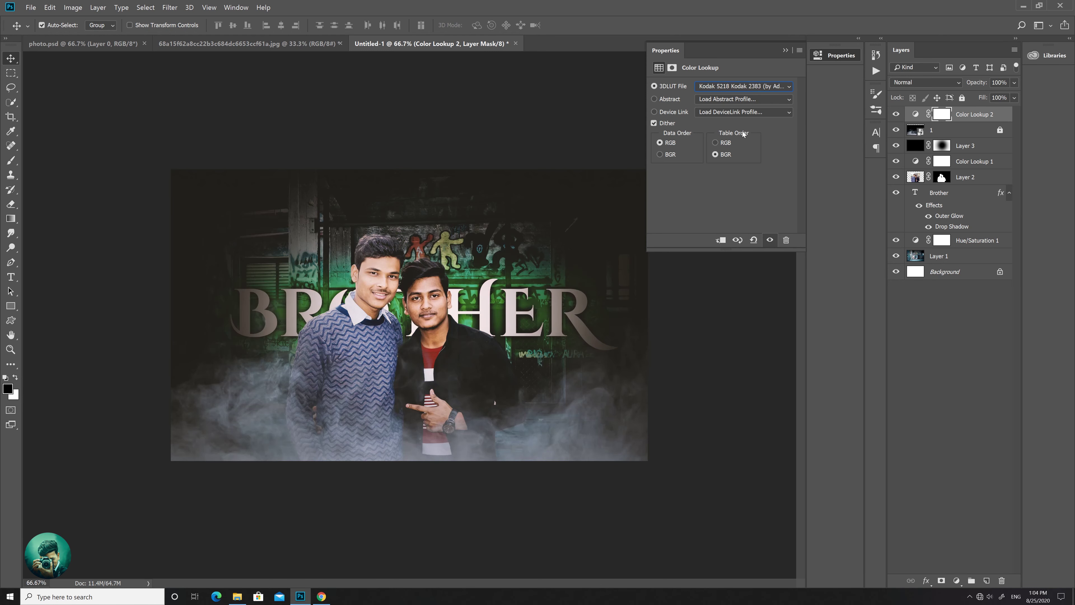
key("Up")
key("Up")
key("Up")
key("Up")
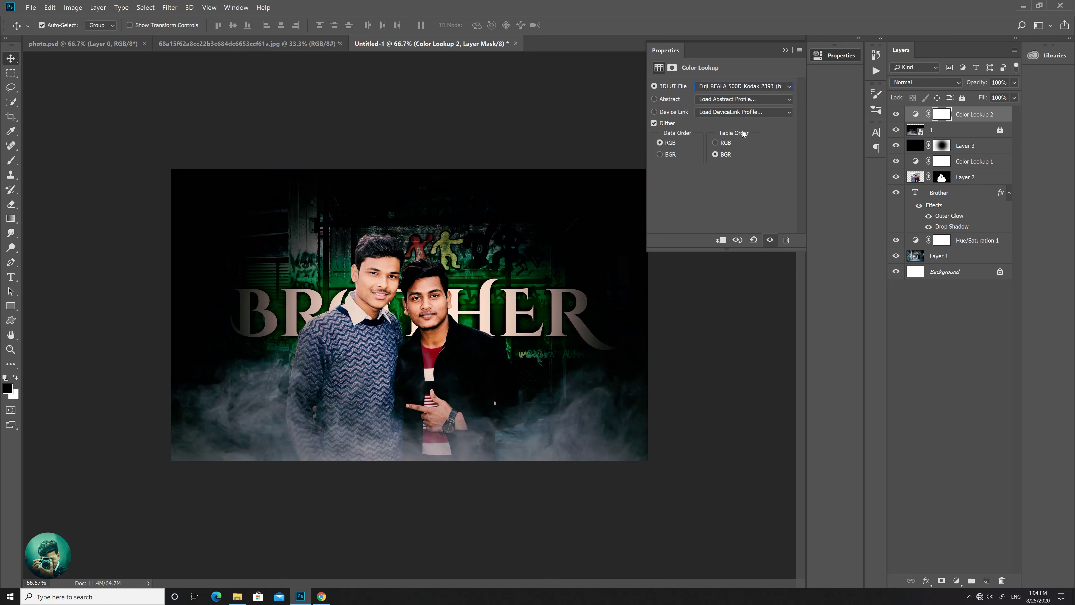
left_click(832, 55)
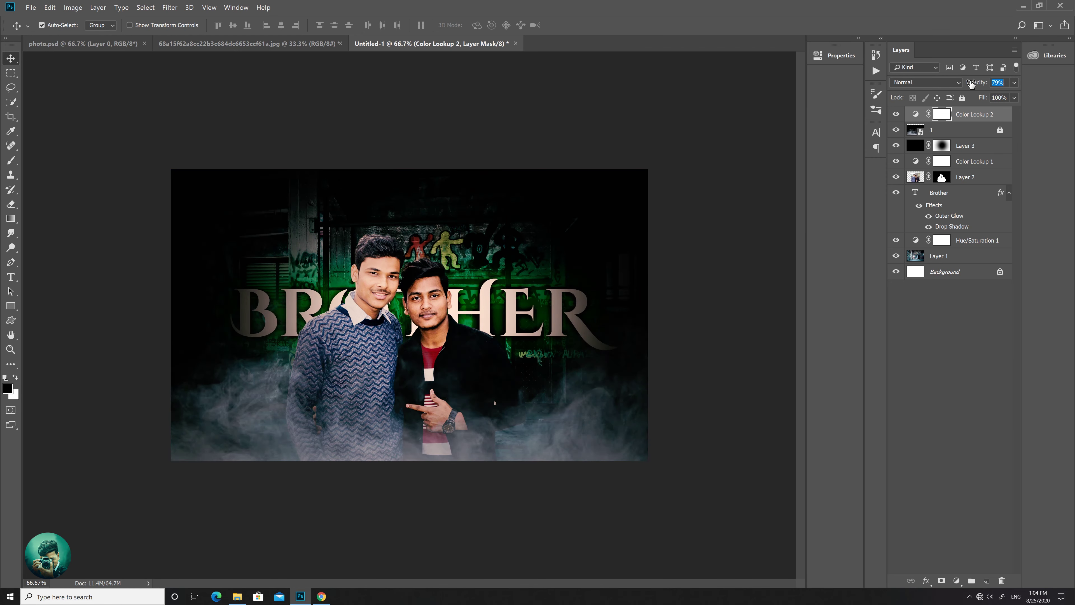
left_click_drag(1014, 82, 1015, 83)
- On Layer 2, spot-heal cheek blemishes and a forehead spot with a small brush at close zoom
left_click(982, 373)
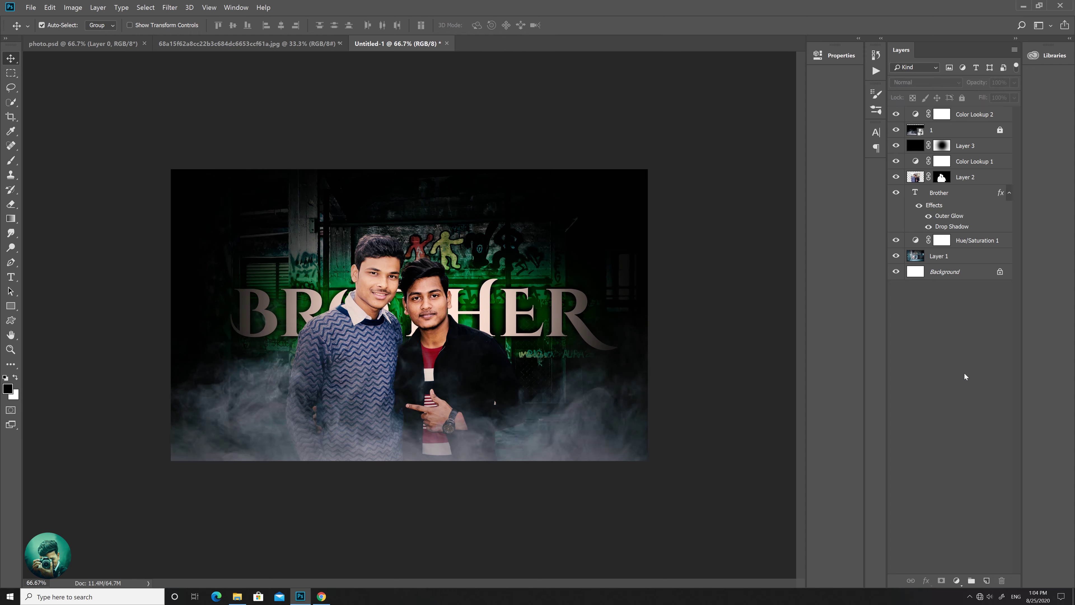
left_click(964, 177)
key("ctrl+plus")
key("ctrl+plus")
key("ctrl+plus")
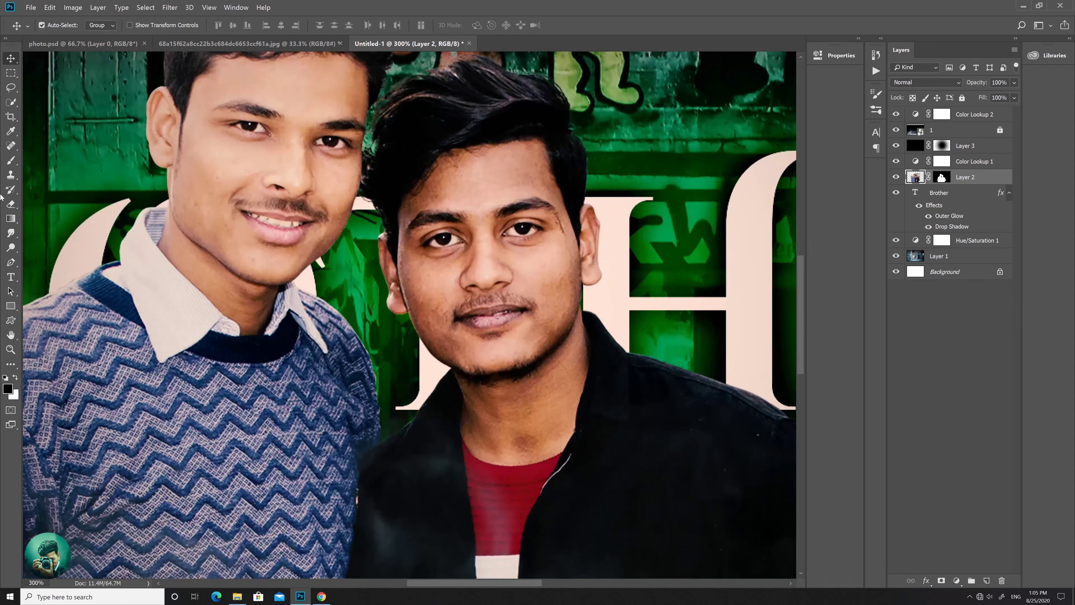
left_click(11, 145)
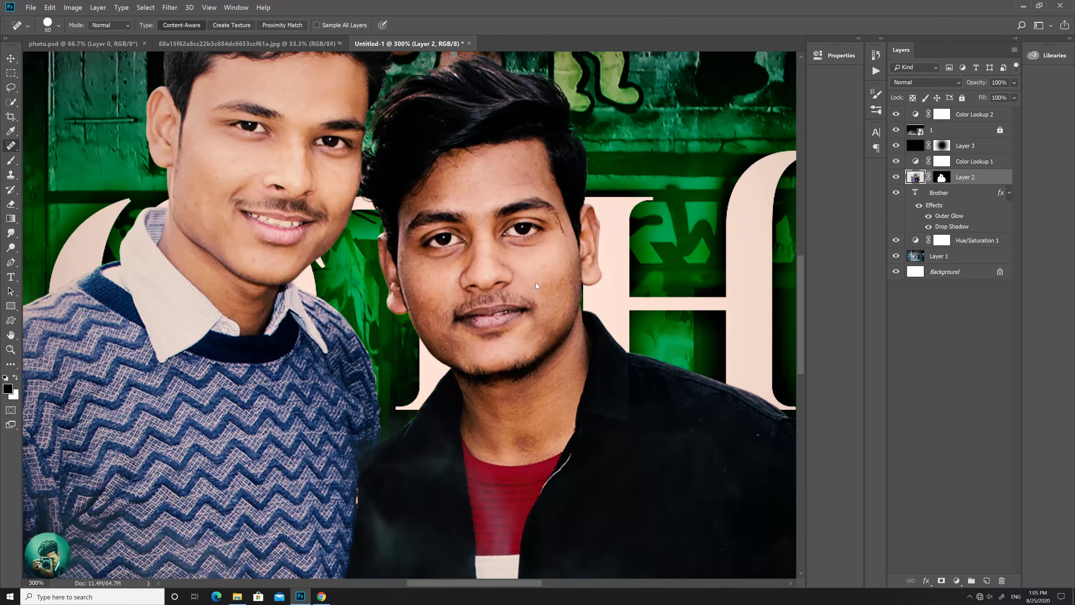
key("bracketleft")
key("bracketleft")
left_click(446, 298)
left_click(440, 311)
left_click(435, 324)
left_click(558, 283)
left_click(502, 192)
- Heal the left man's cheek and chin, and the right man's forehead, cheek and ear
left_click(234, 164)
left_click(197, 207)
left_click(250, 254)
left_click(434, 195)
mouse_move(569, 285)
left_mouse_down()
mouse_move(569, 260)
mouse_move(573, 292)
left_mouse_up()
left_click(567, 252)
left_click(431, 302)
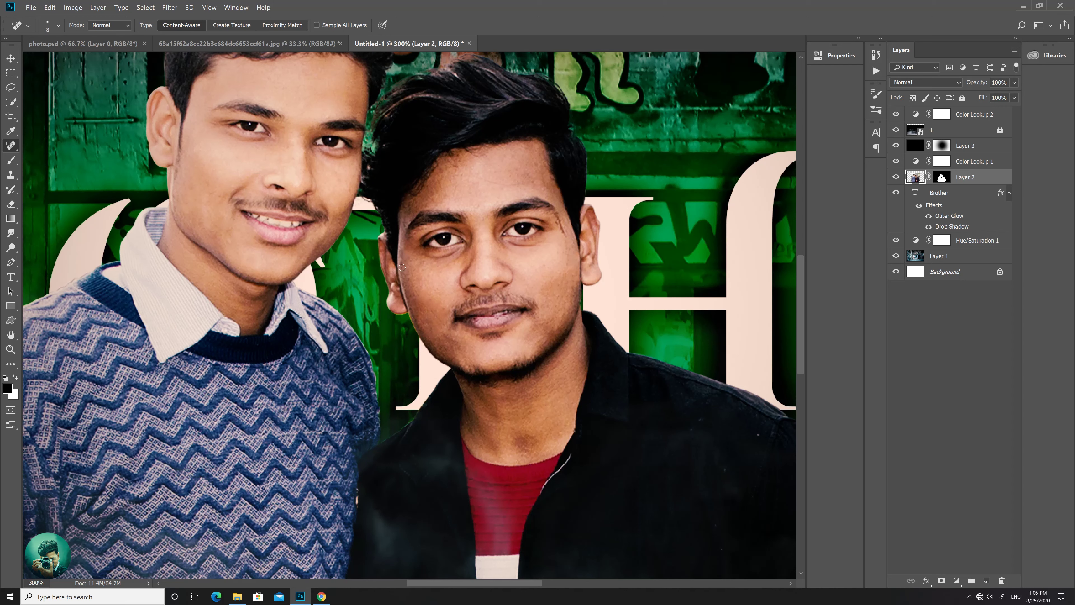
left_click_drag(402, 267, 402, 248)
key("ctrl+minus")
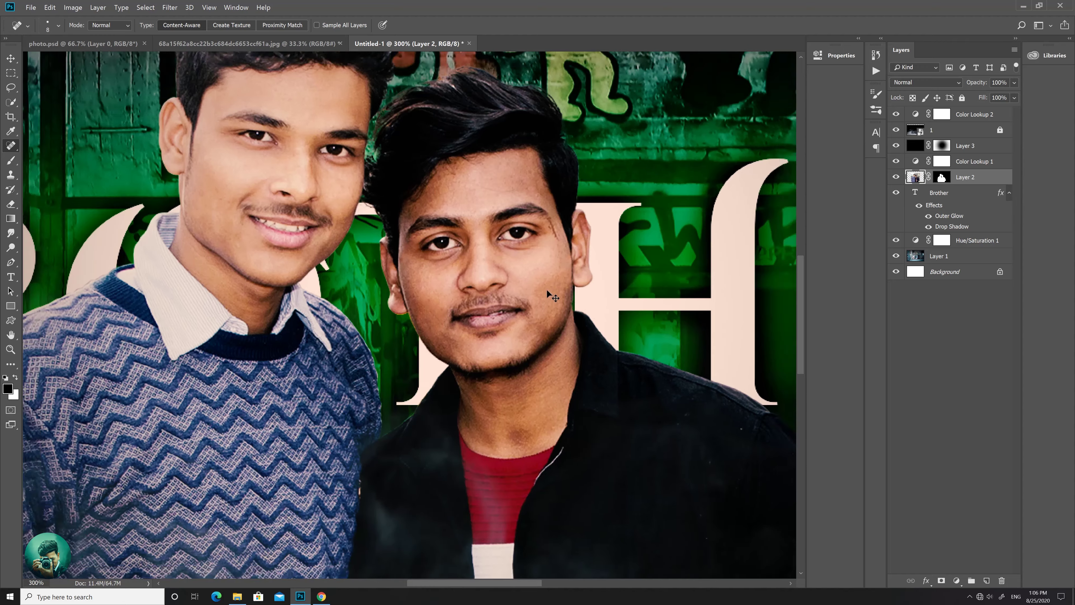
key("ctrl+minus")
key("ctrl+plus")
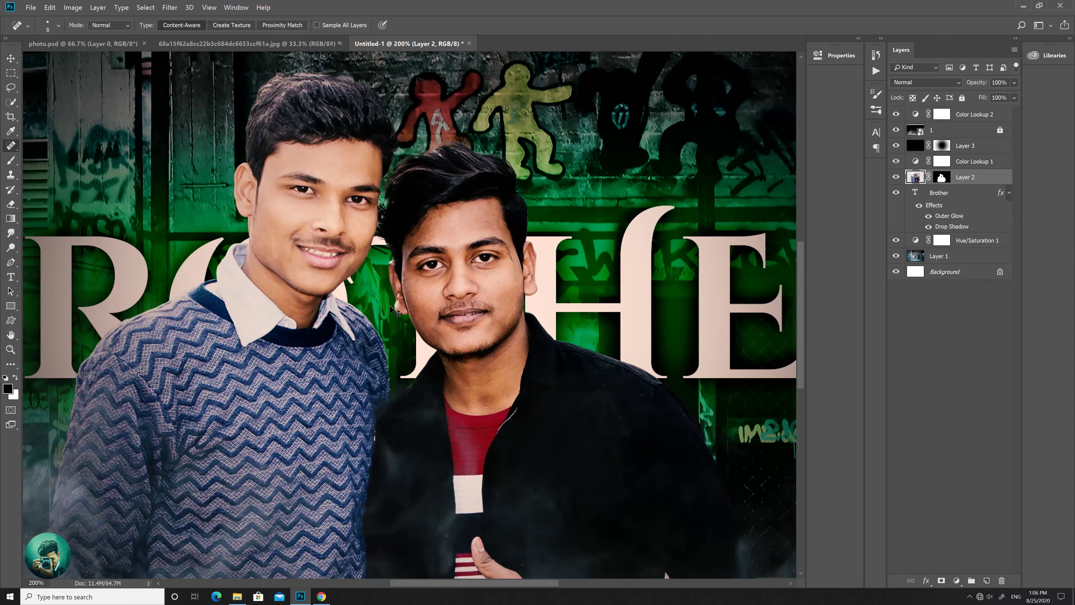
key("ctrl+minus")
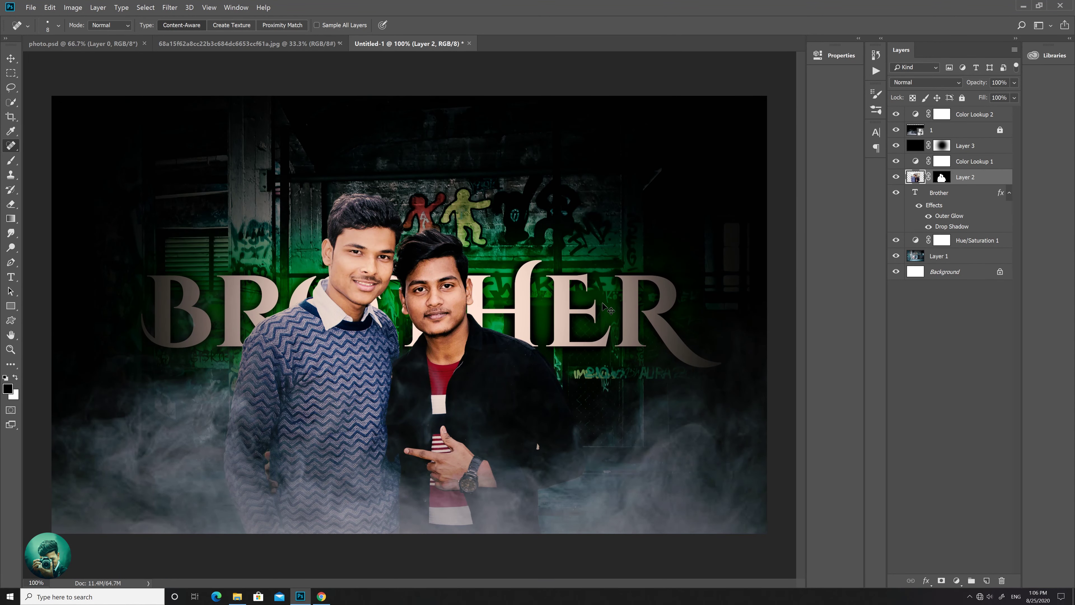
key("ctrl+minus")
left_click(915, 328)
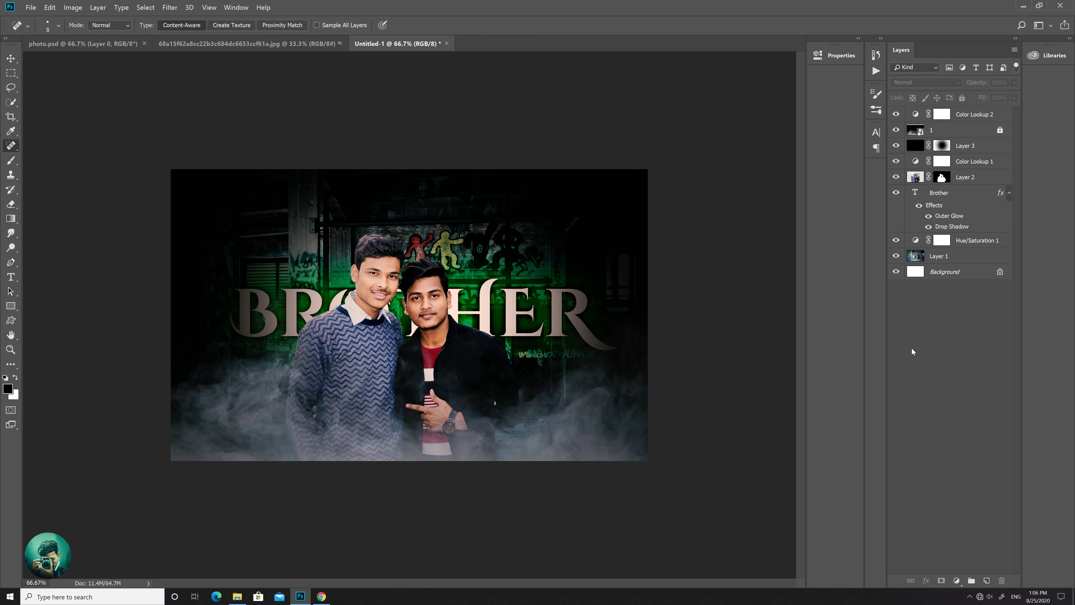
- Draw a rectangular marquee inset from the image edges and add a new empty layer above Layer 1
right_click(11, 73)
left_click(60, 73)
left_click_drag(183, 182, 637, 451)
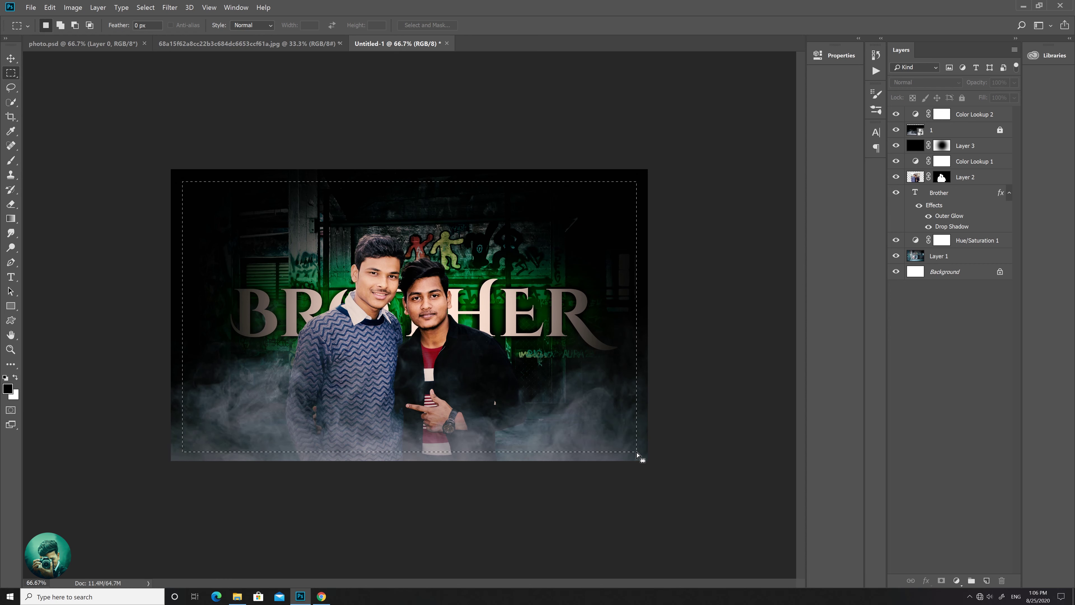
left_click(966, 260)
key("ctrl+shift+alt+n")
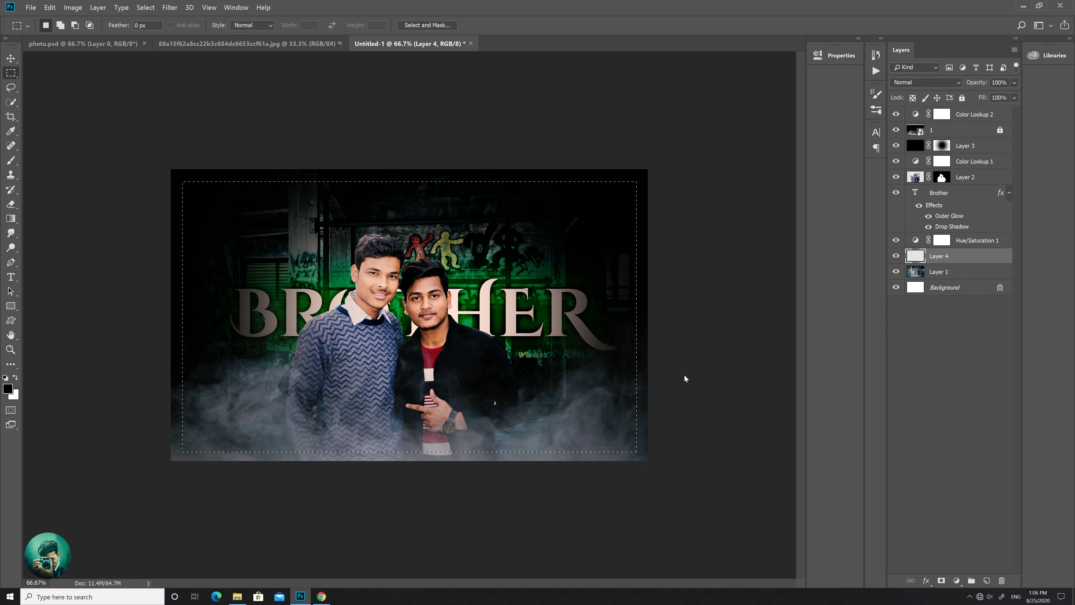
- Stroke the selection on the new layer with a 5 px white line
right_click(635, 302)
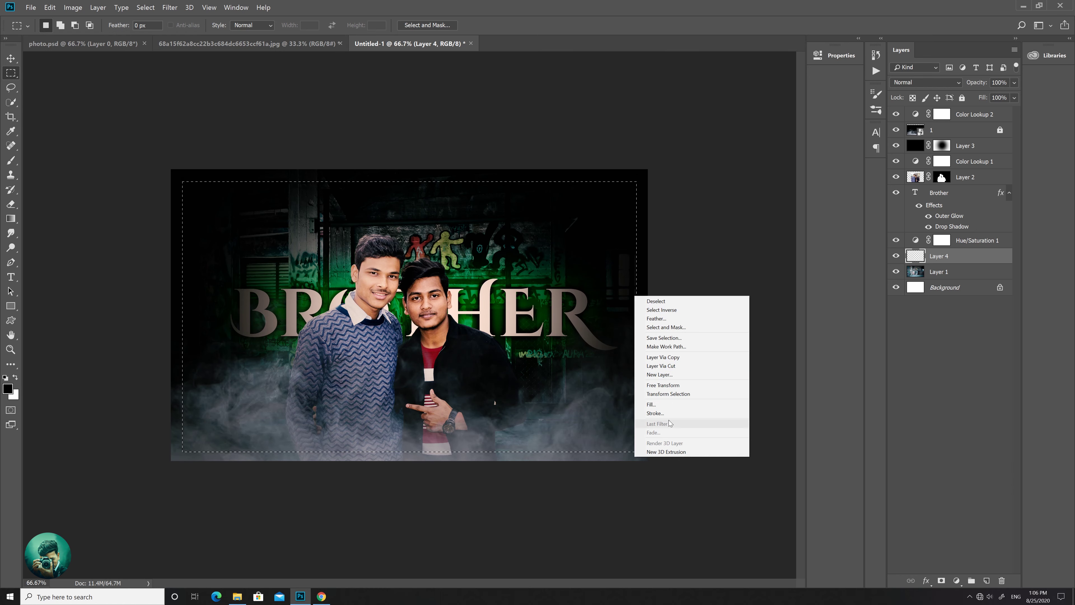
left_click(672, 409)
left_click(506, 189)
left_click(467, 84)
left_click(714, 88)
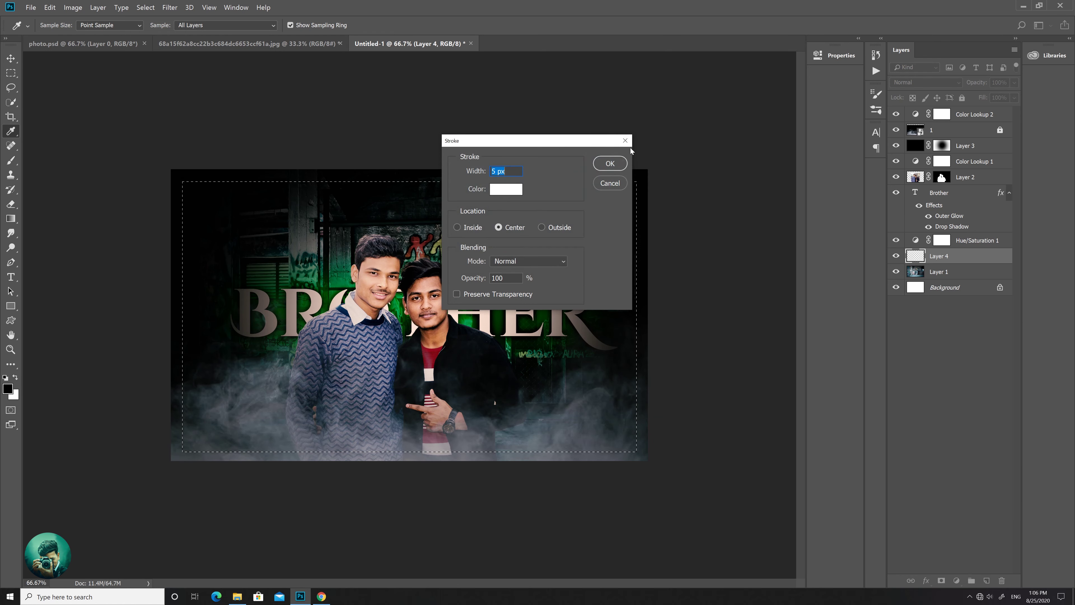
left_click(610, 163)
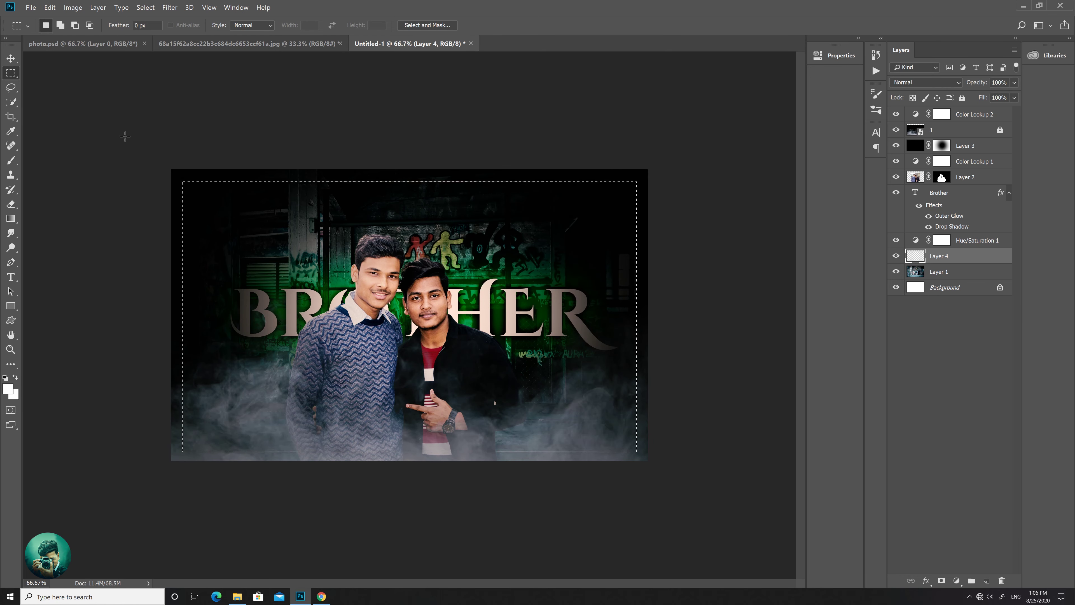
- Deselect, move Layer 4 above Layer 3, and select the Background layer
key("ctrl+d")
left_click(11, 58)
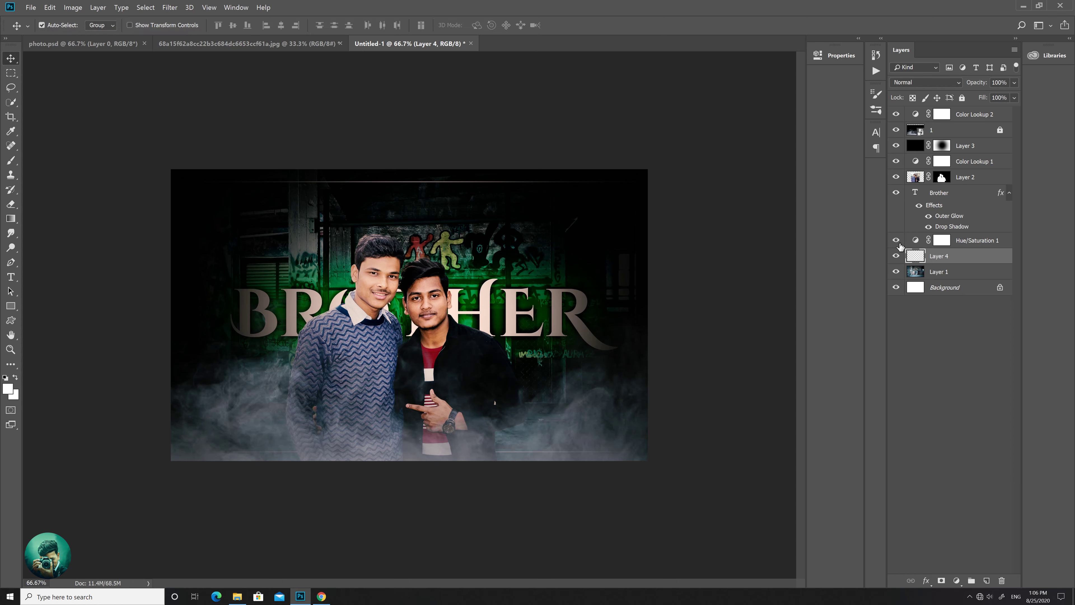
left_click_drag(931, 256, 939, 138)
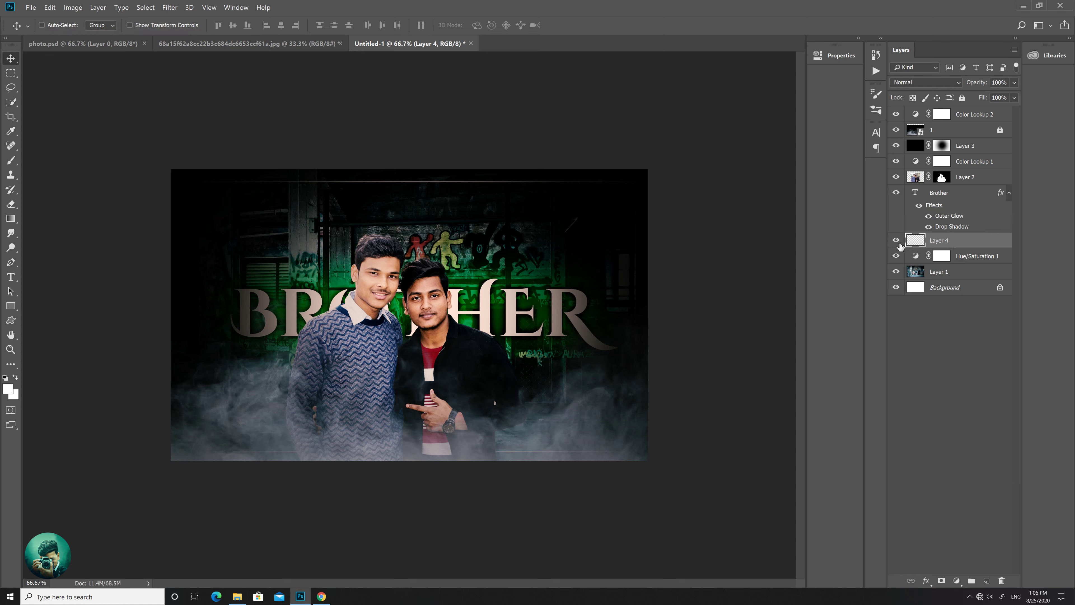
left_click(973, 411)
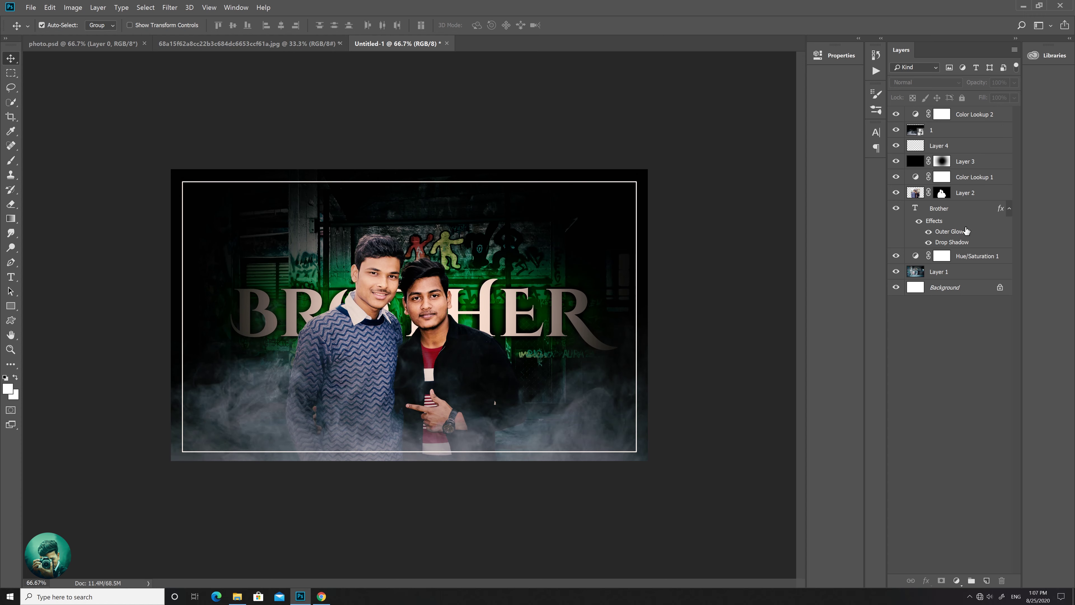
left_click(954, 288)
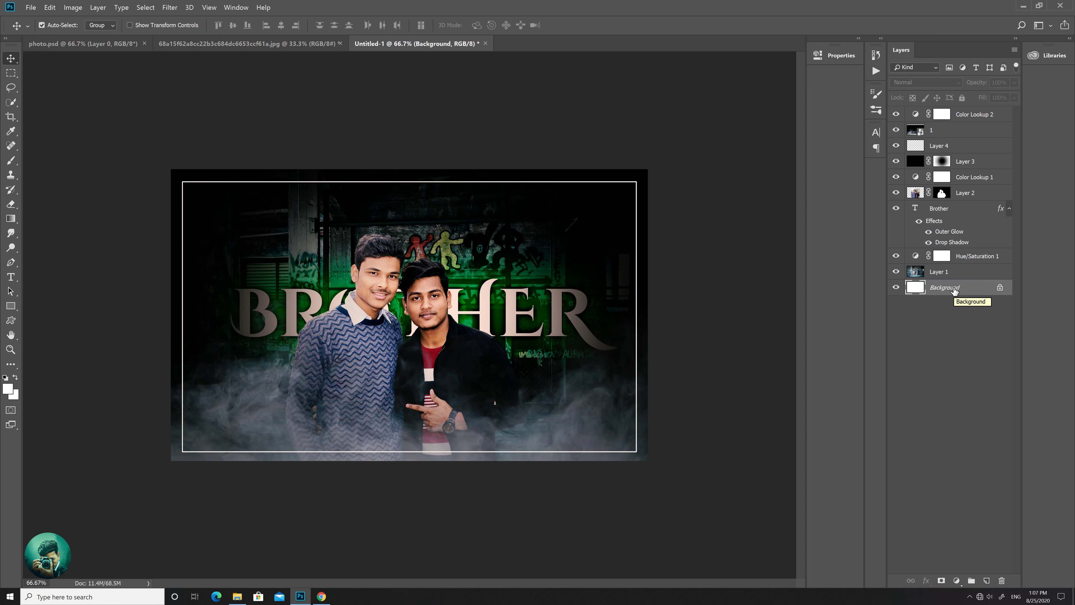
- Open the BROTHER layer's Drop Shadow colour and try blue, magenta d800ff, red and 0058ff
left_click(937, 221)
double_click(937, 221)
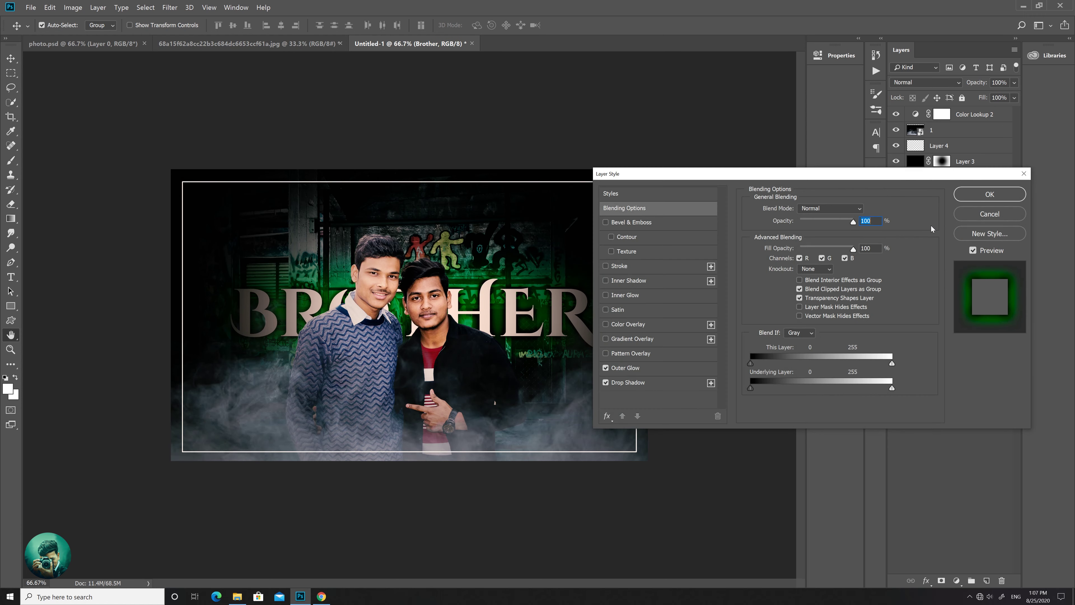
left_click(628, 382)
left_click(865, 210)
left_click(616, 146)
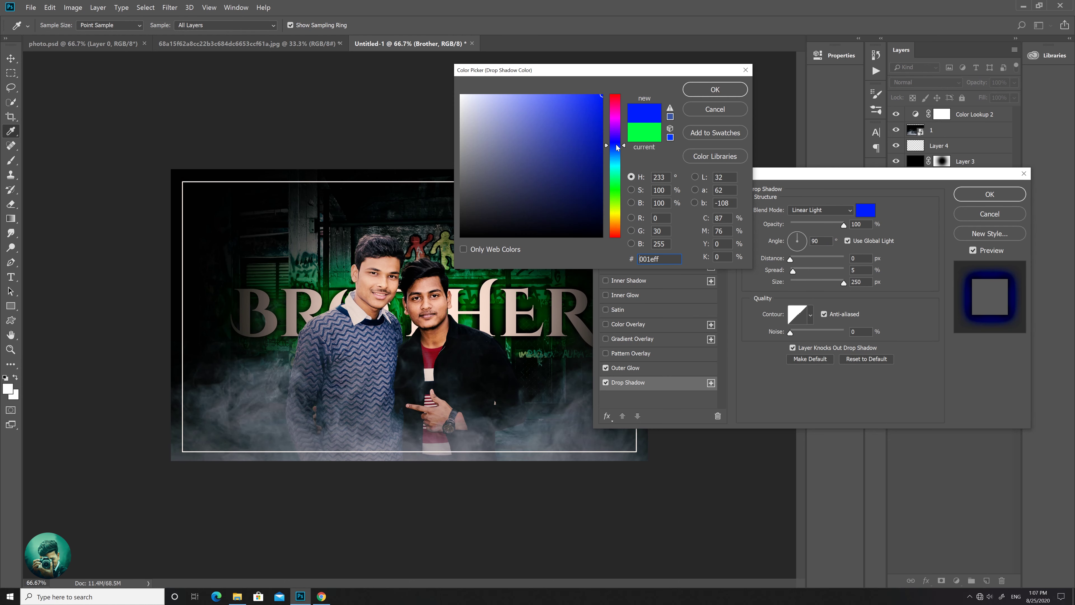
left_click(618, 122)
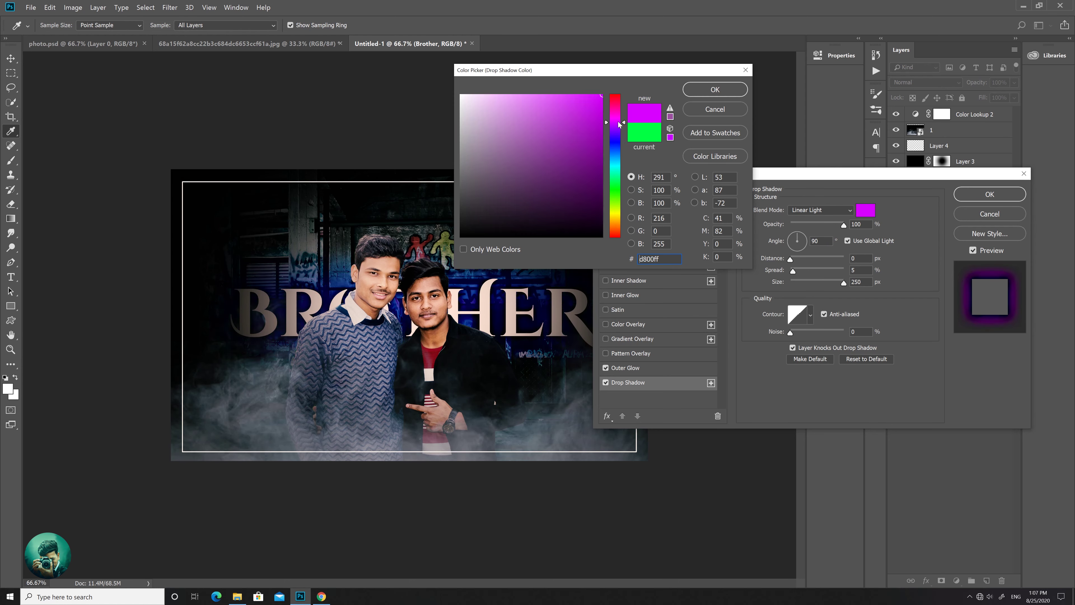
left_click(616, 100)
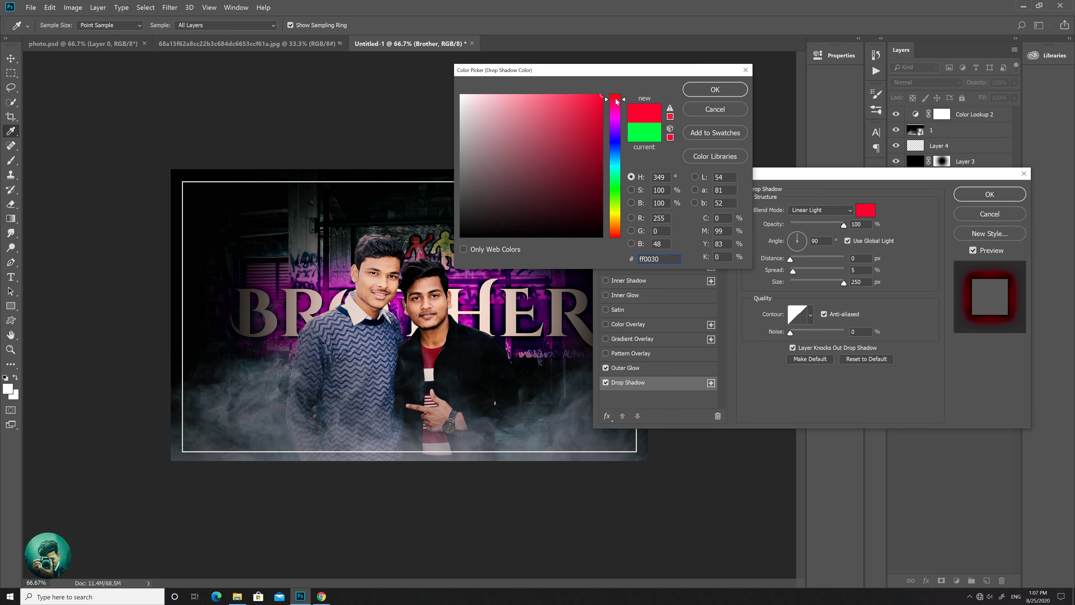
left_click(430, 357)
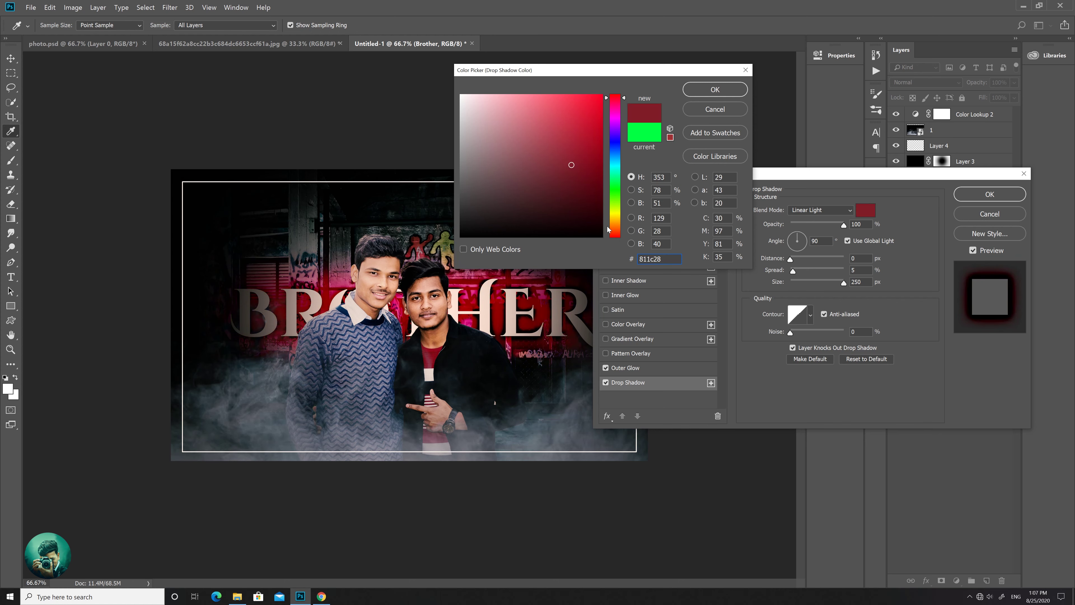
type("0058ff")
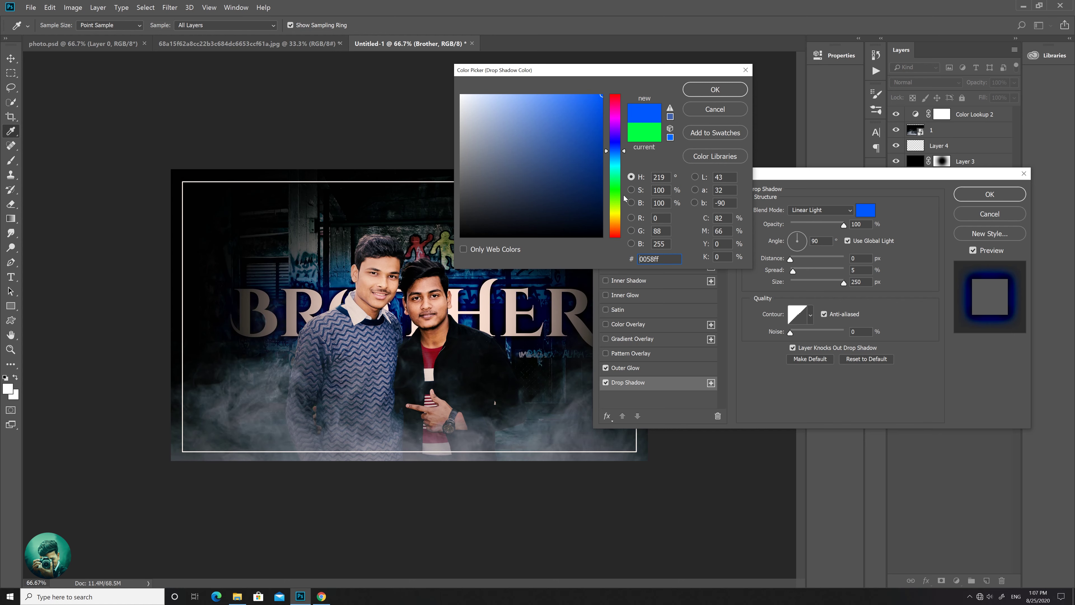
- Test green, orange, yellow and cyan, then settle the shadow on bright green 0cff00
left_click_drag(617, 215, 619, 198)
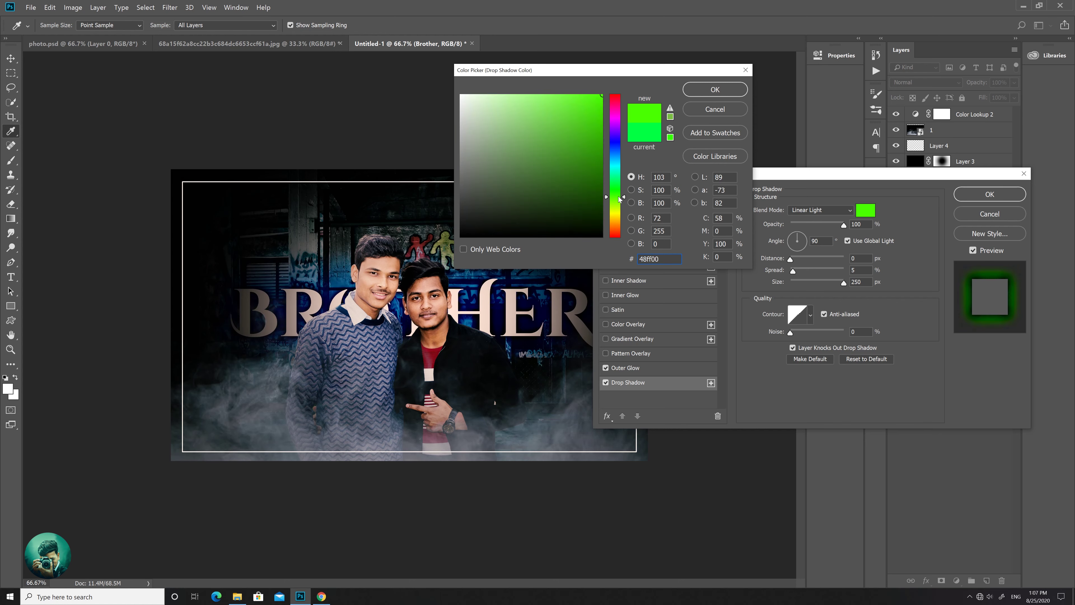
left_click(619, 228)
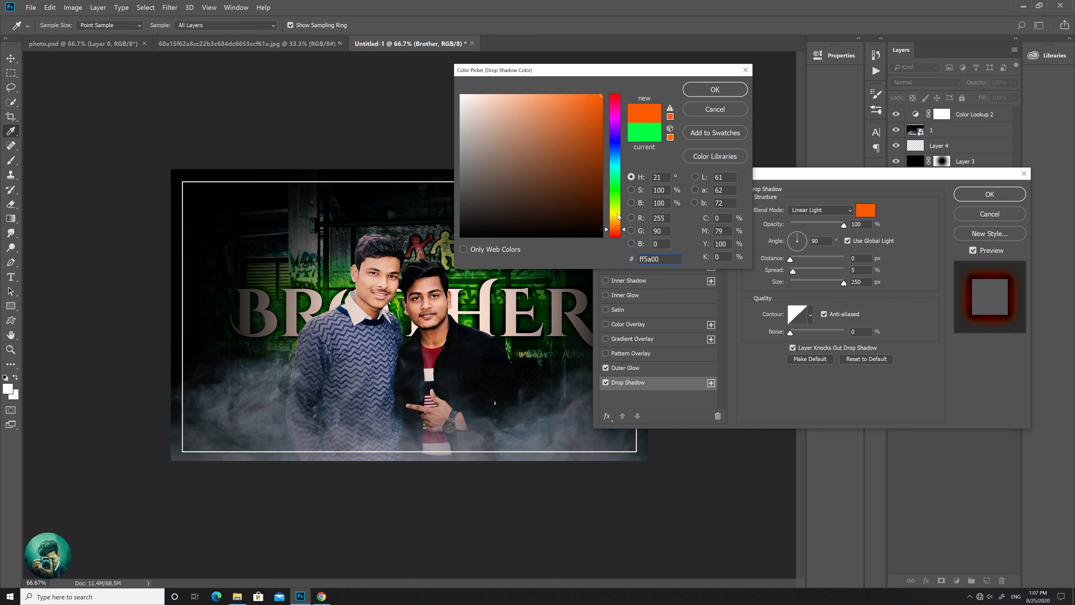
left_click(618, 215)
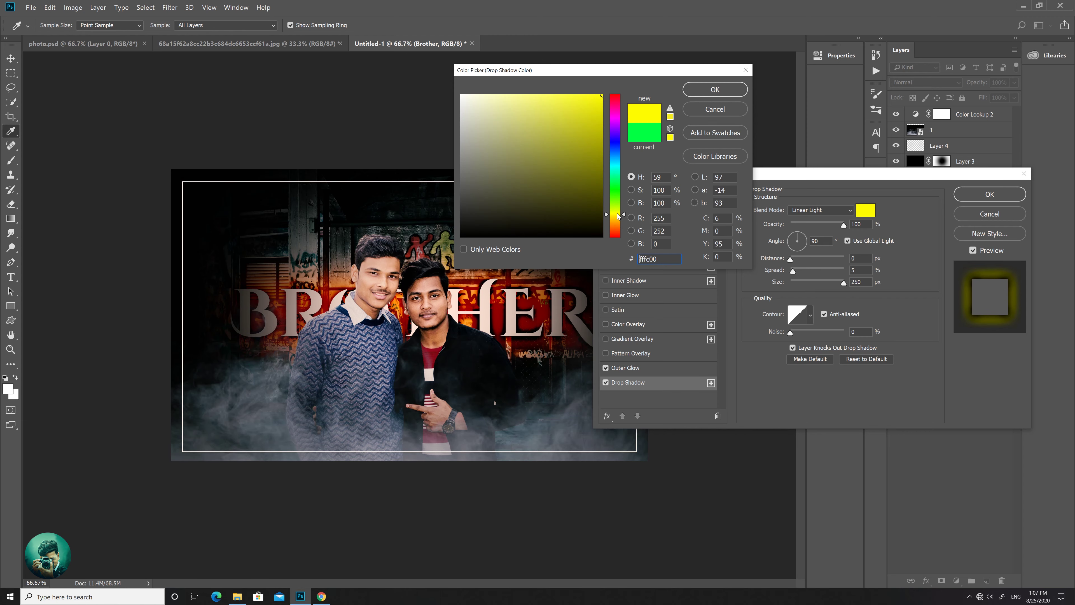
left_click_drag(654, 76, 808, 48)
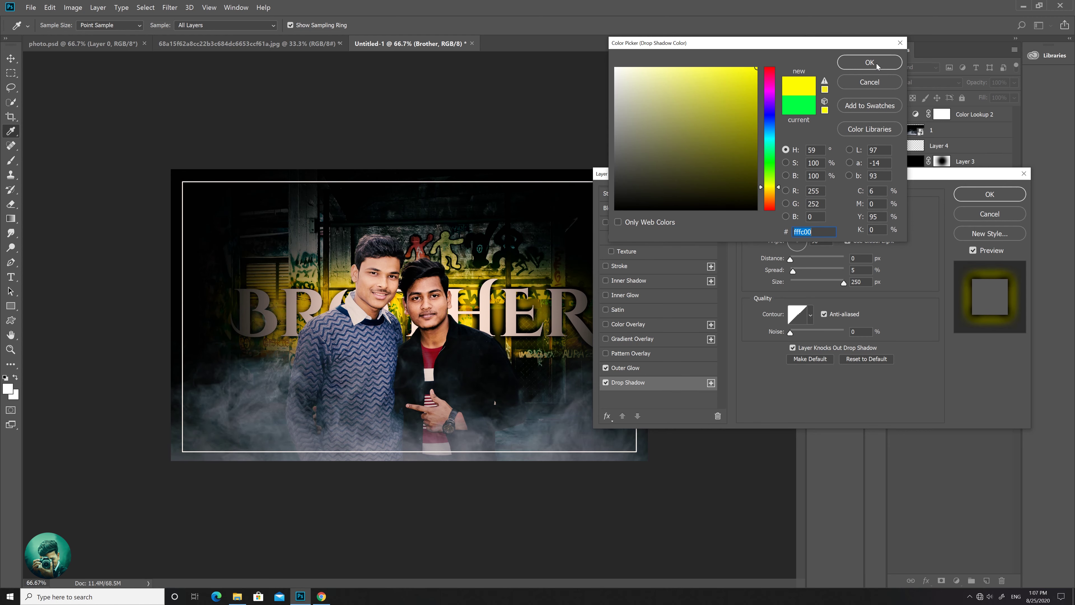
left_click(777, 165)
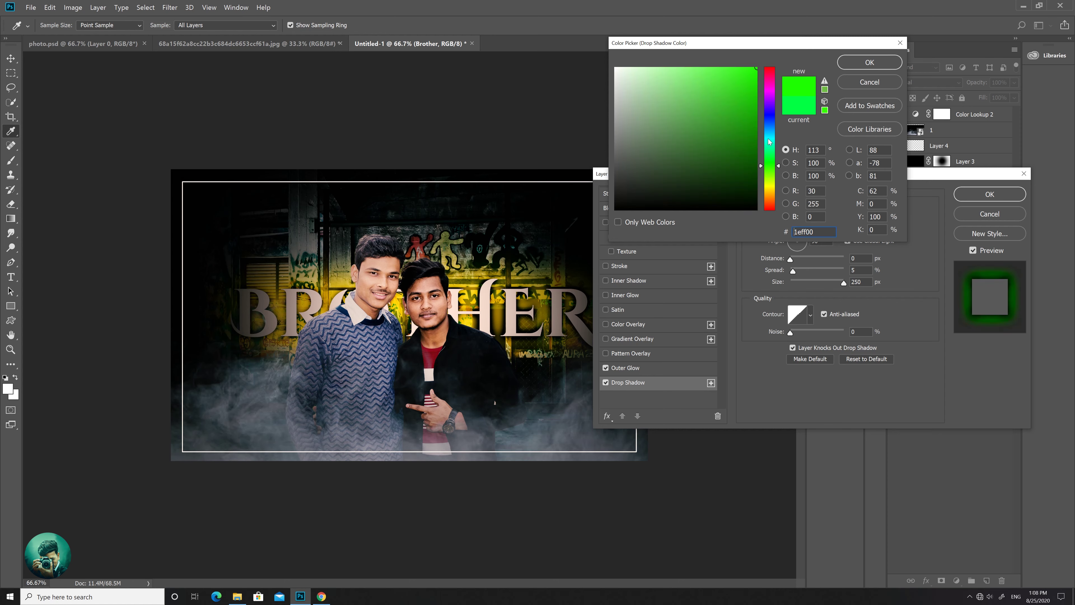
left_click(767, 139)
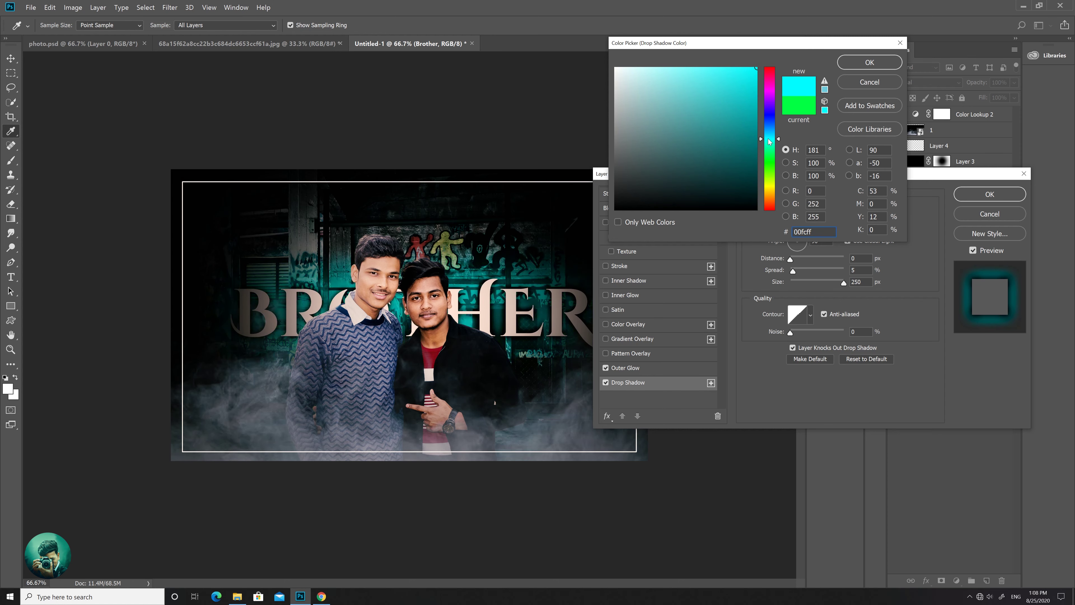
left_click(771, 165)
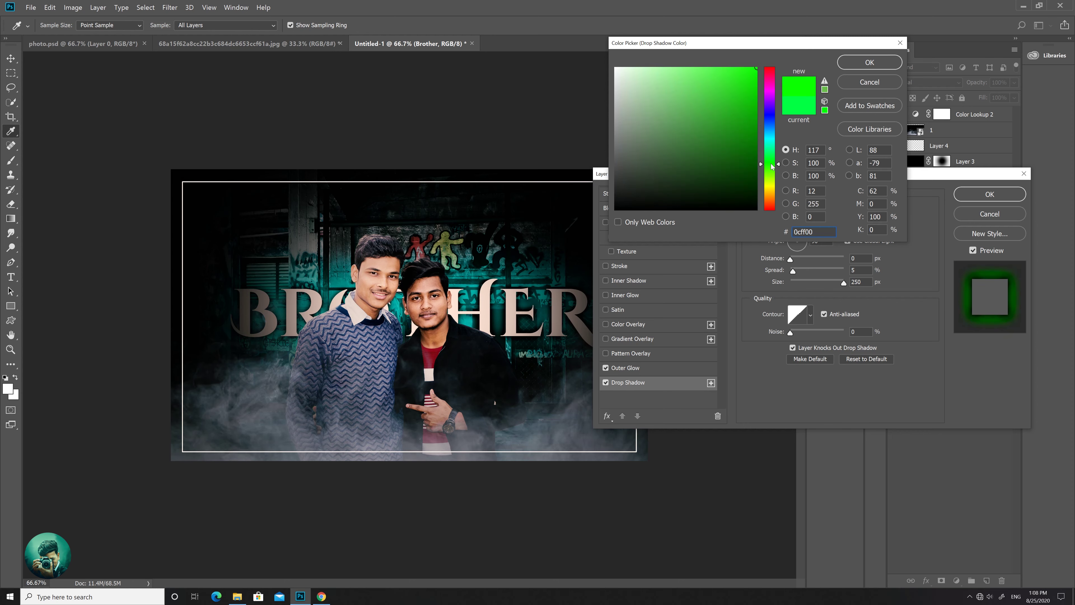
left_click(863, 63)
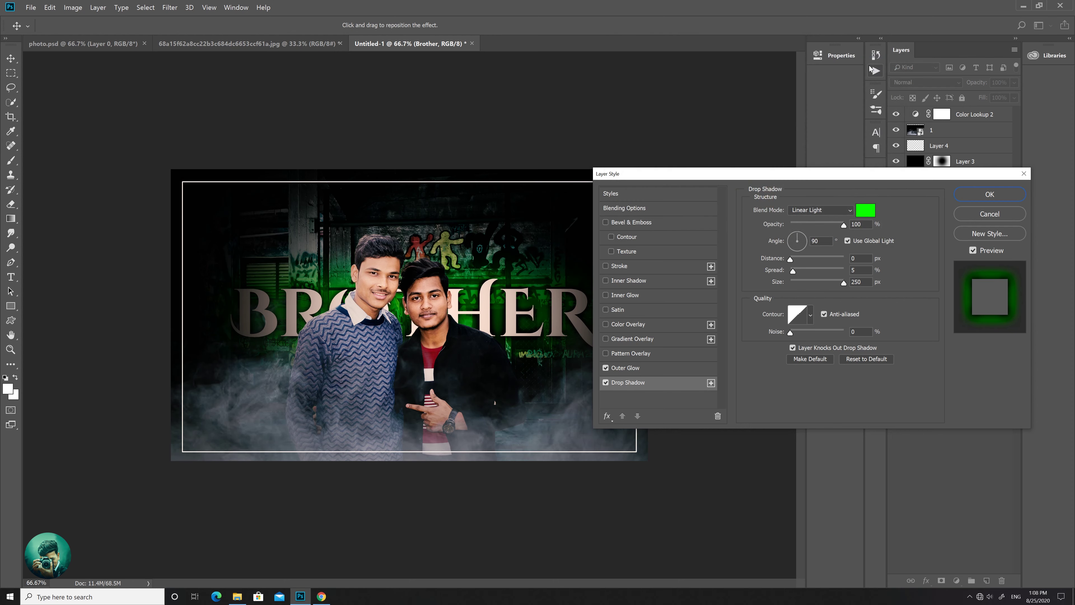
- Open the Outer Glow colour and try green, white and black before confirming a bright green
left_click(634, 372)
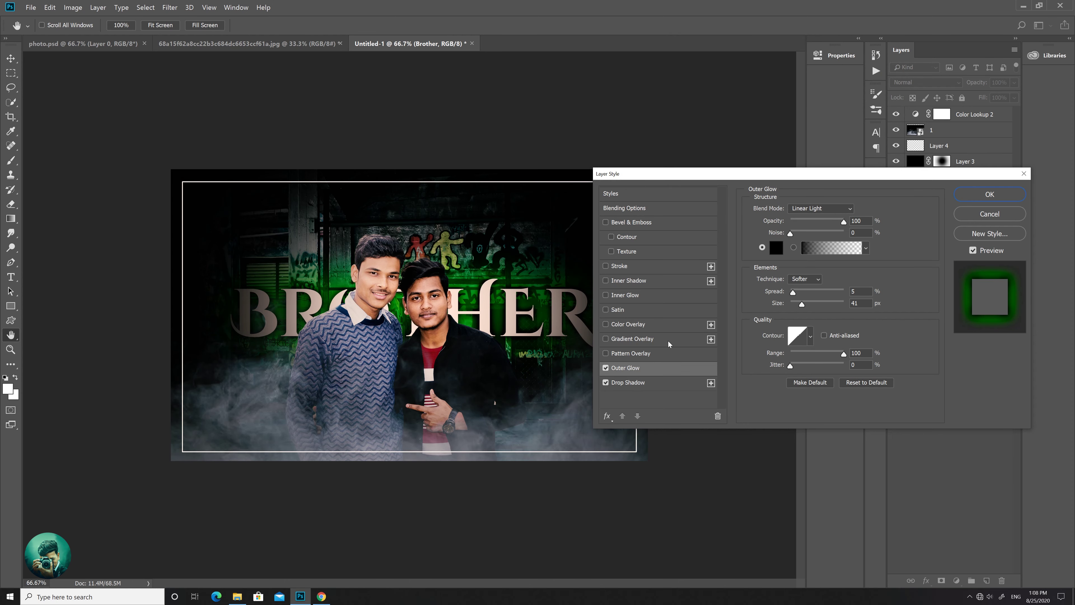
left_click(774, 251)
left_click(756, 67)
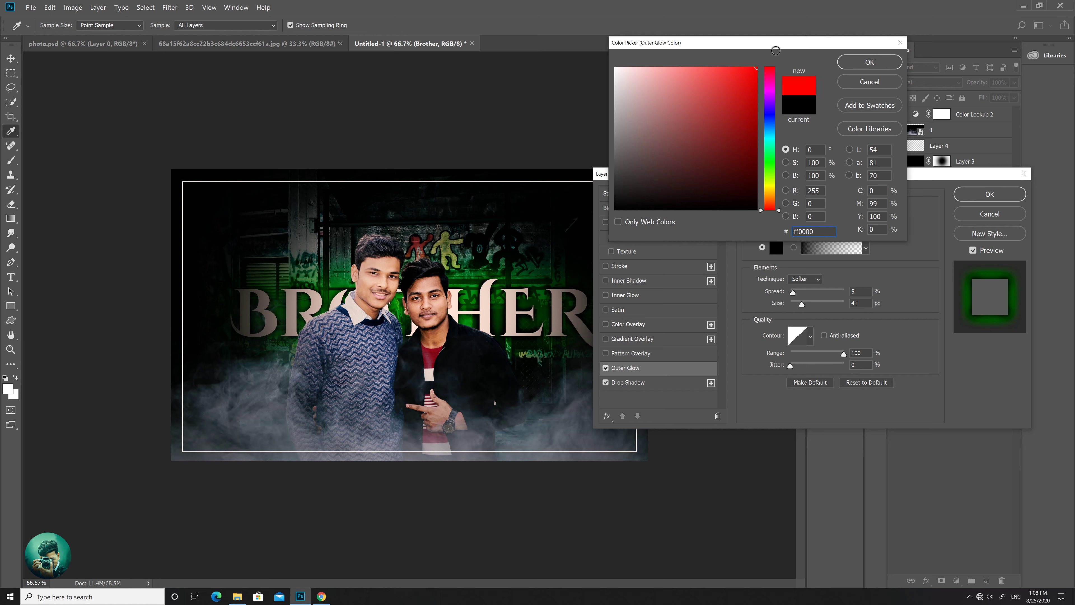
left_click(771, 165)
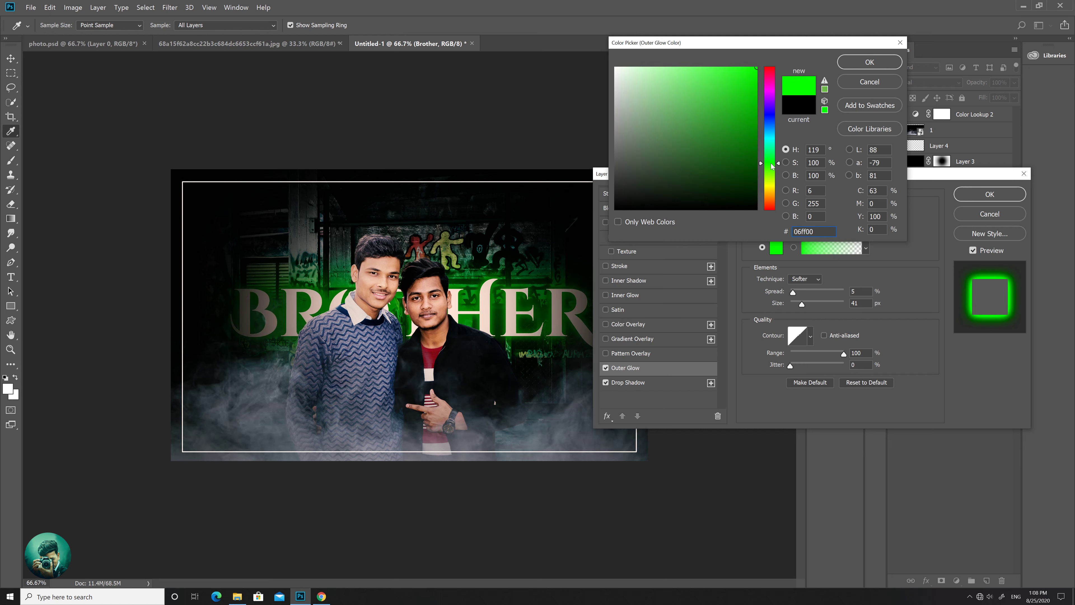
left_click_drag(675, 98, 615, 68)
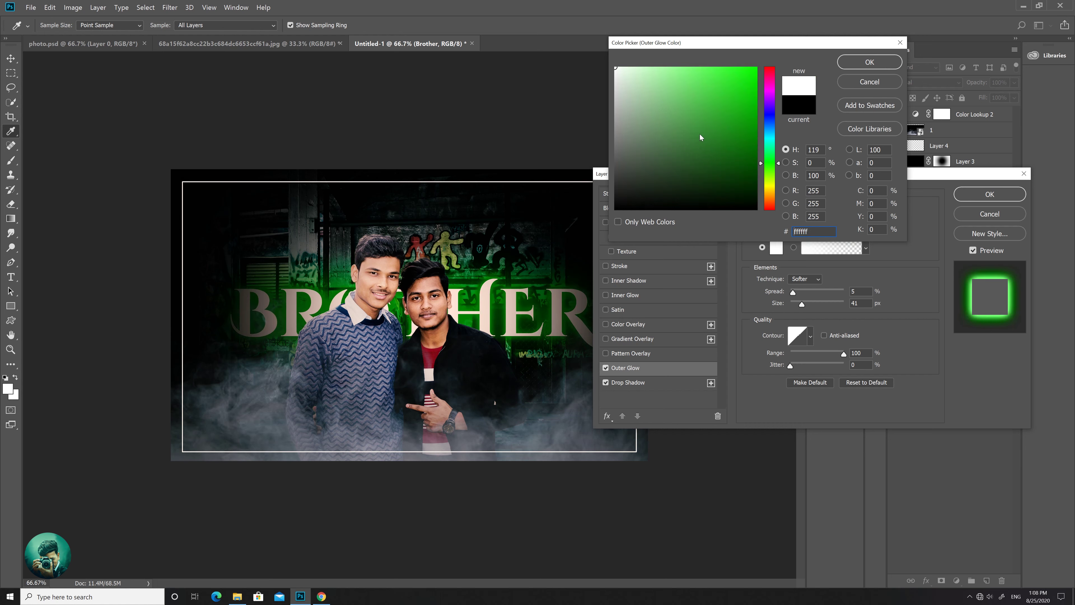
left_click(617, 209)
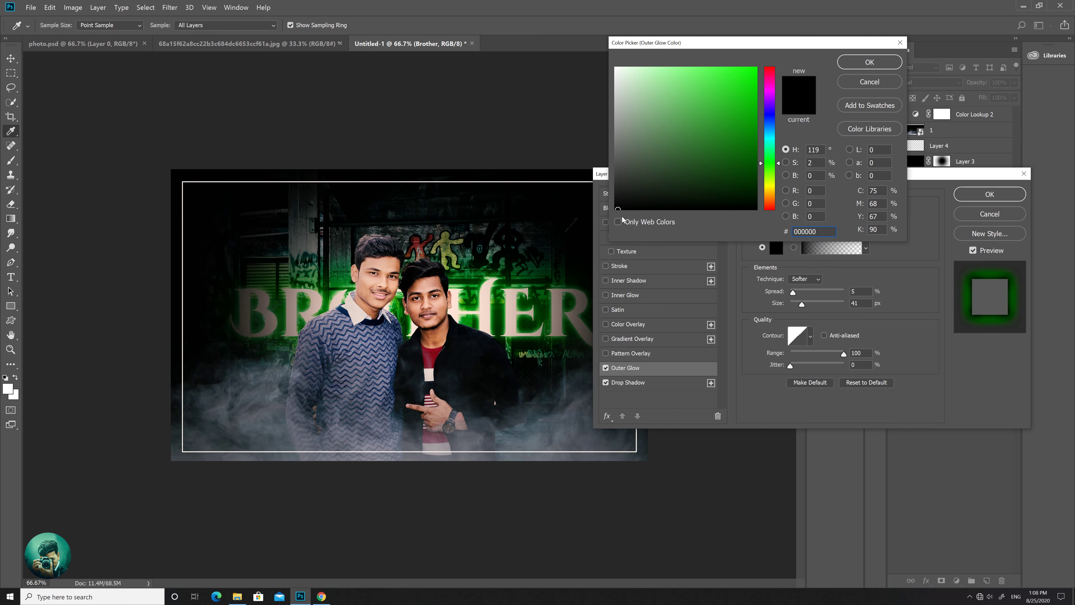
left_click(756, 68)
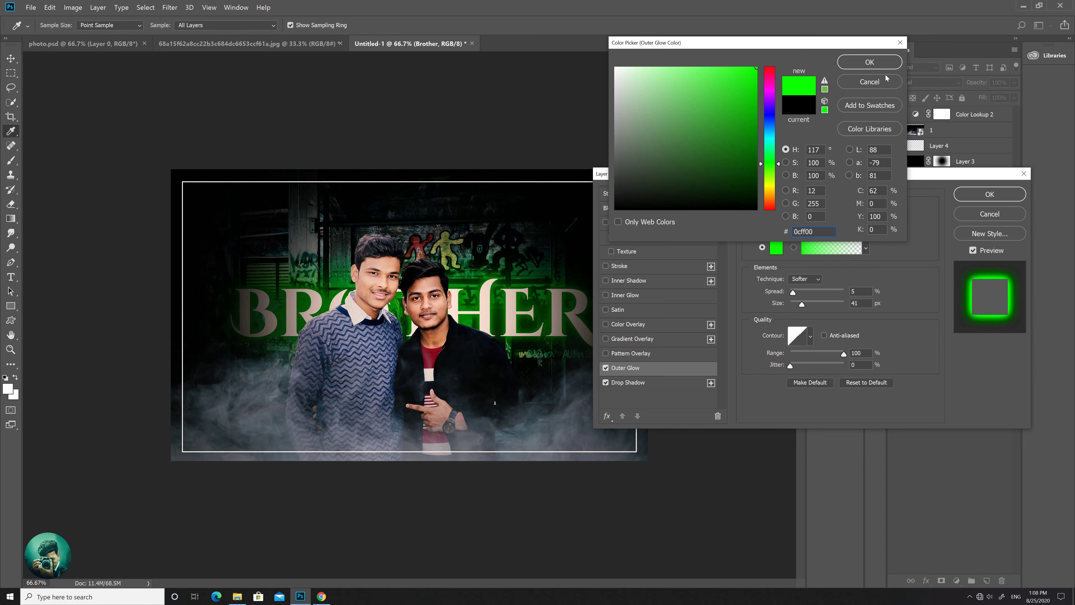
left_click(884, 66)
- Re-enter the glow colour as 0cff00, then darken it to a muted green
left_click_drag(774, 174, 905, 170)
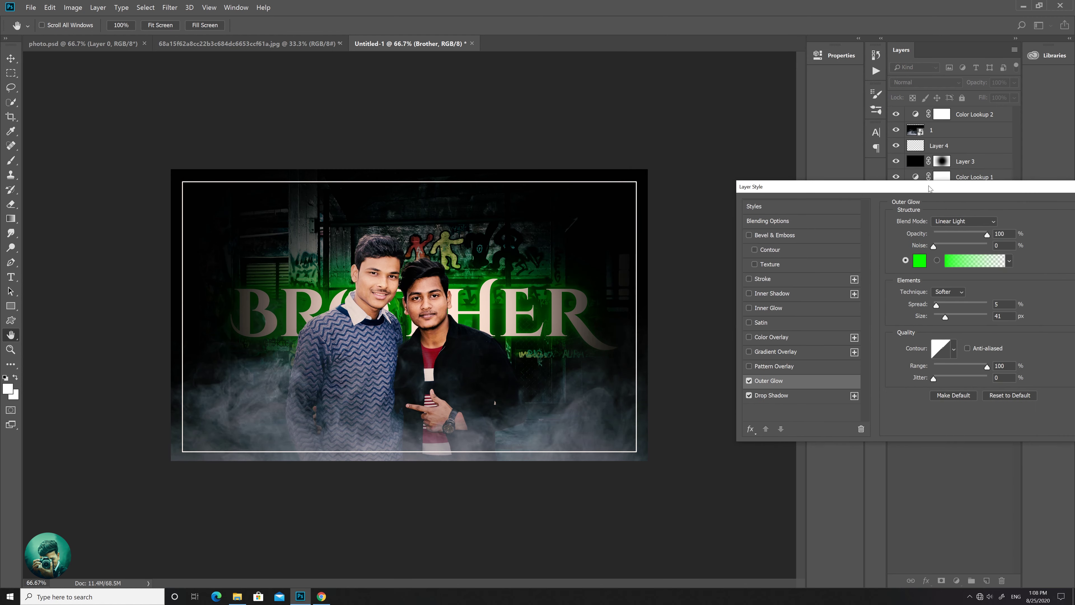
left_click(907, 244)
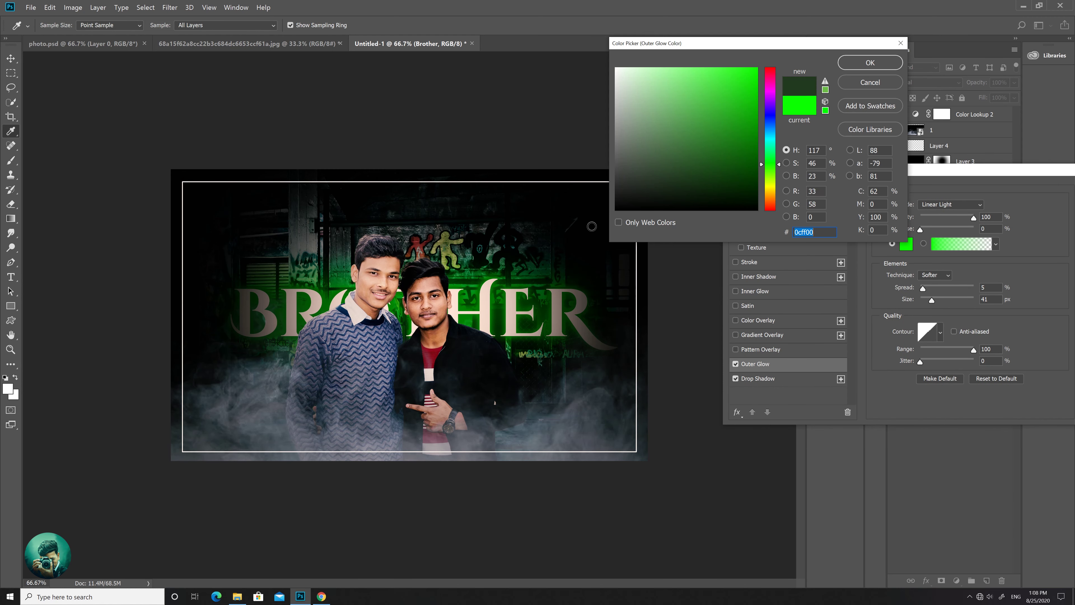
left_click(617, 209)
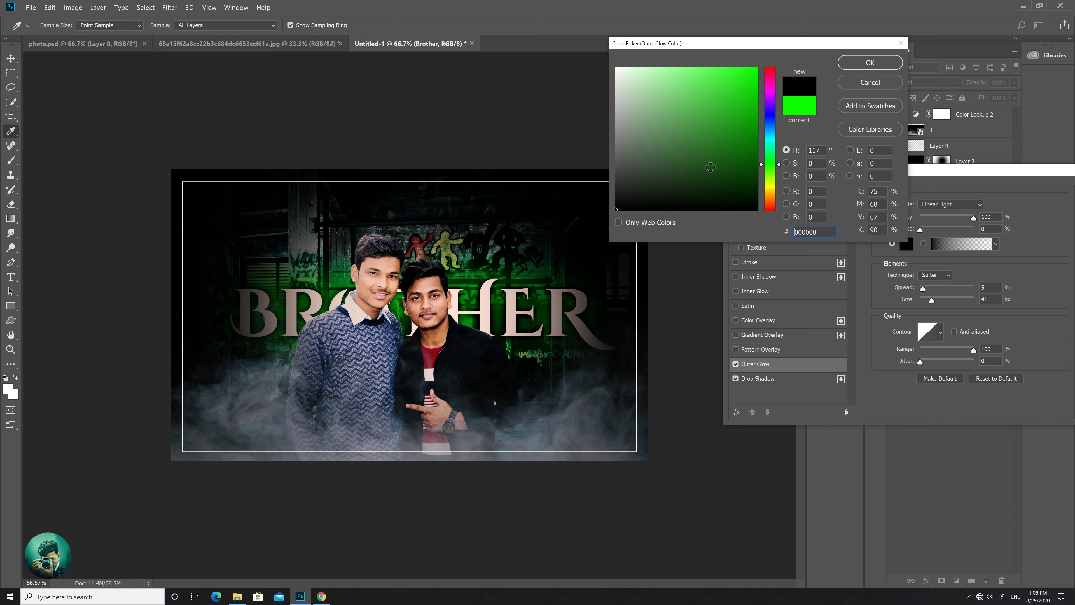
type("0cff00")
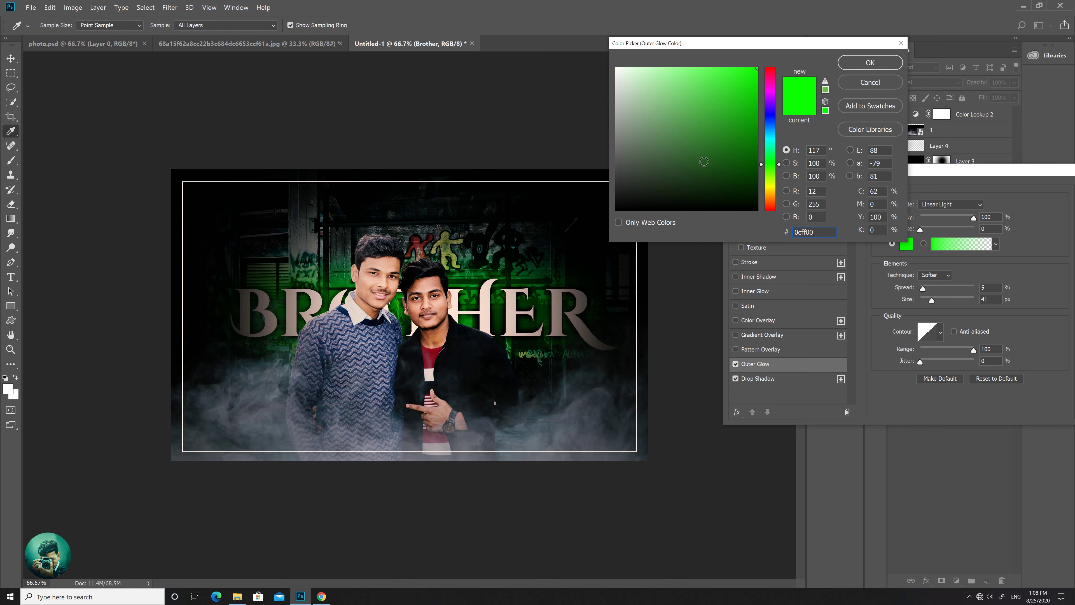
mouse_move(677, 162)
left_mouse_down()
mouse_move(615, 197)
mouse_move(607, 222)
left_mouse_up()
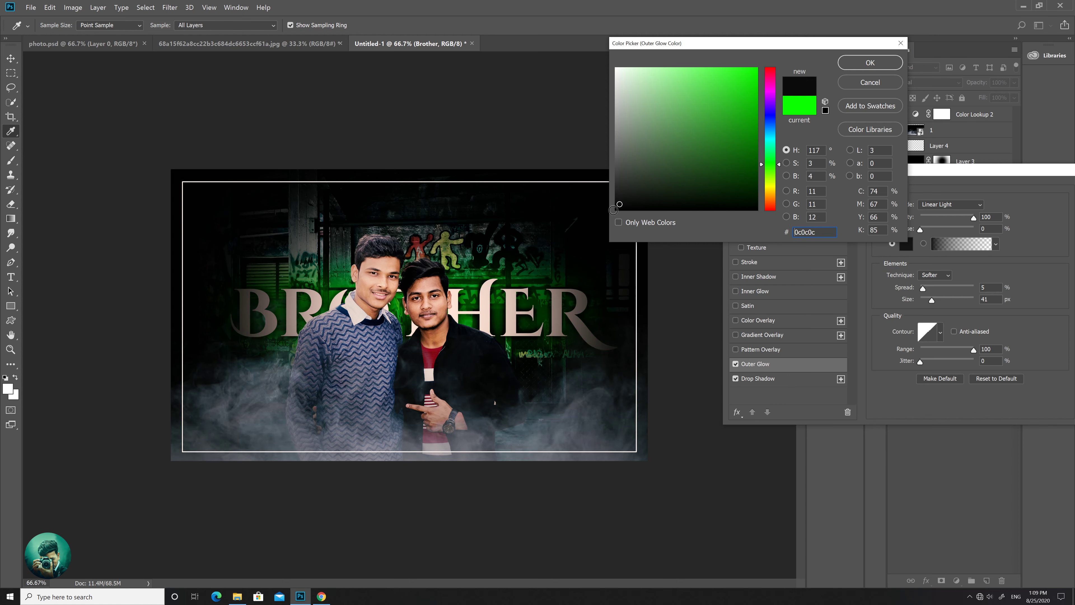
left_click(691, 146)
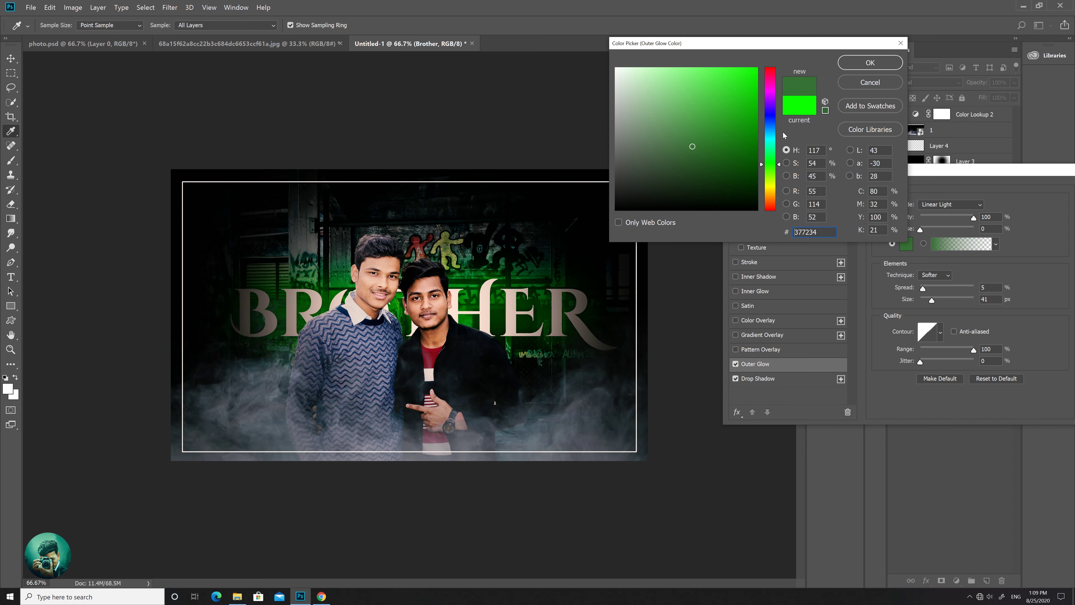
left_click(851, 63)
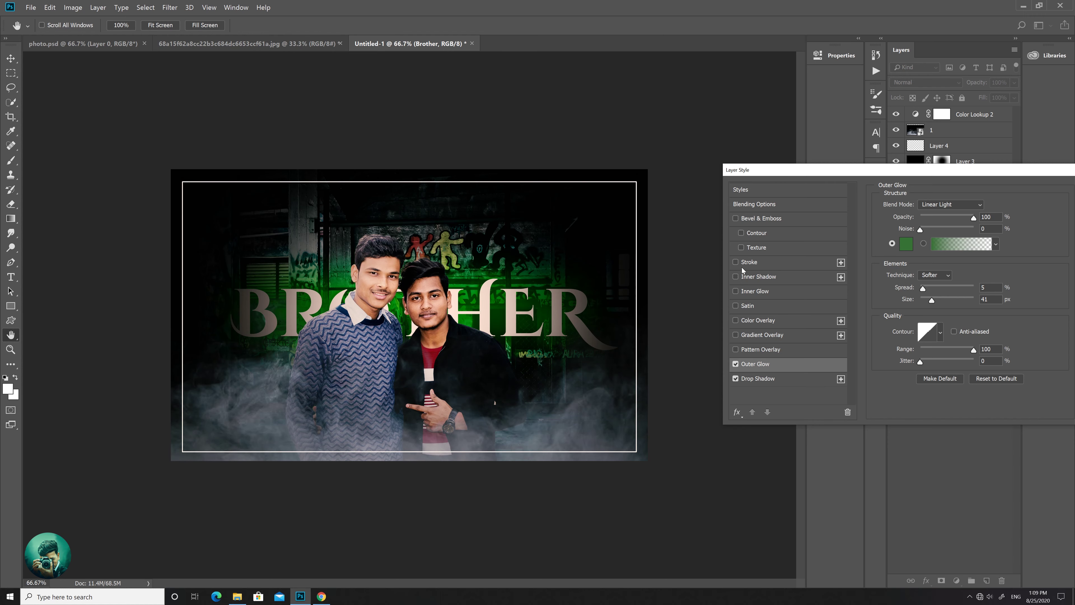
- Set the outer glow colour to black (000000) and apply the layer effects
left_click(906, 244)
left_click(545, 241)
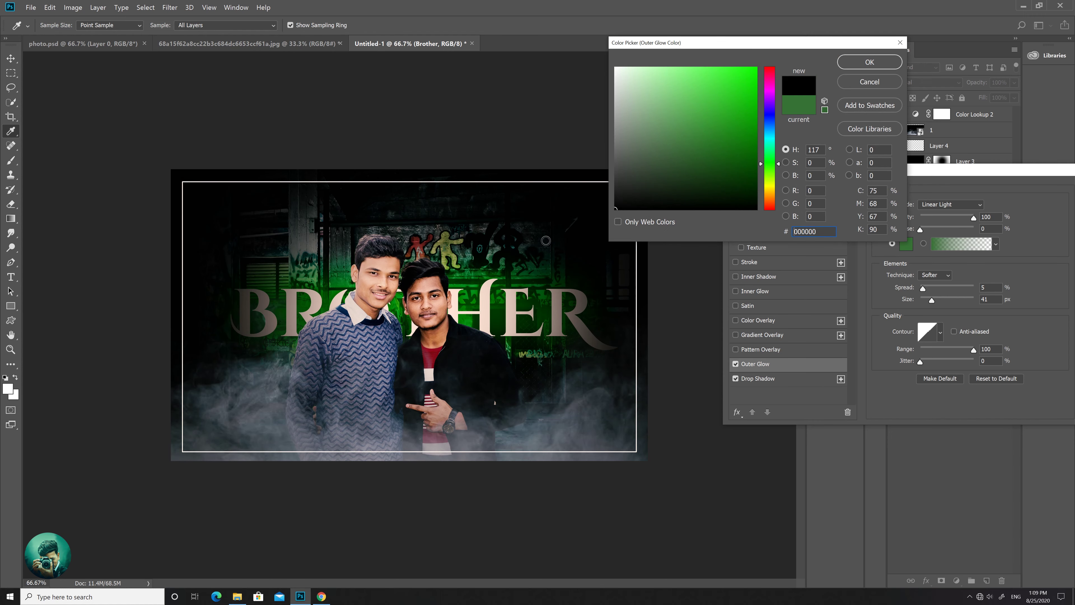
left_click(888, 65)
left_click(1053, 182)
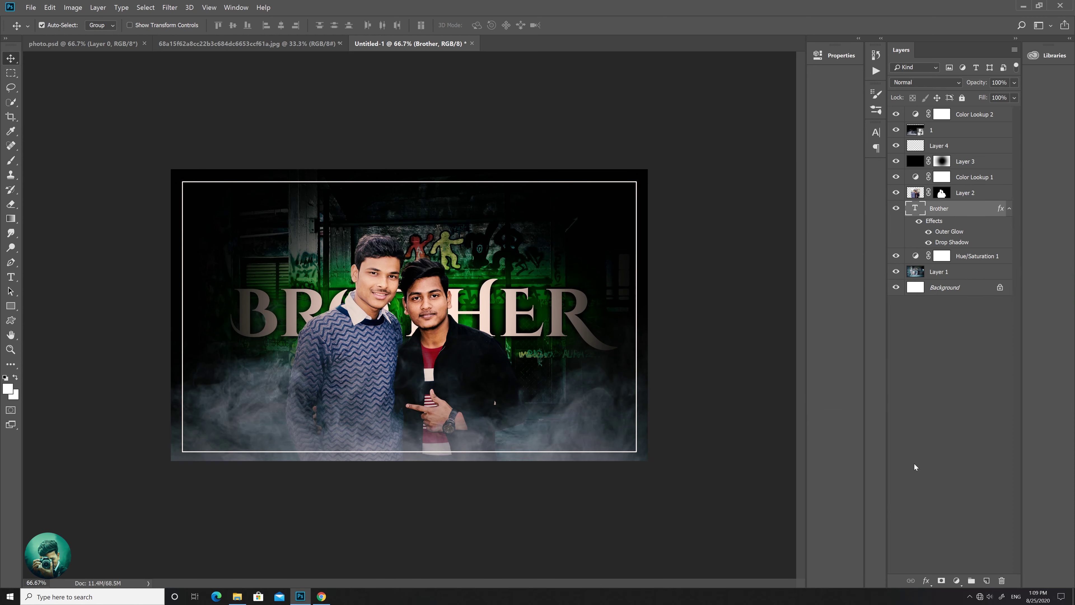
- Unlock Background as Layer 0, stamp visible layers into Color Lookup 2 copy, and commit the crop
left_click(928, 429)
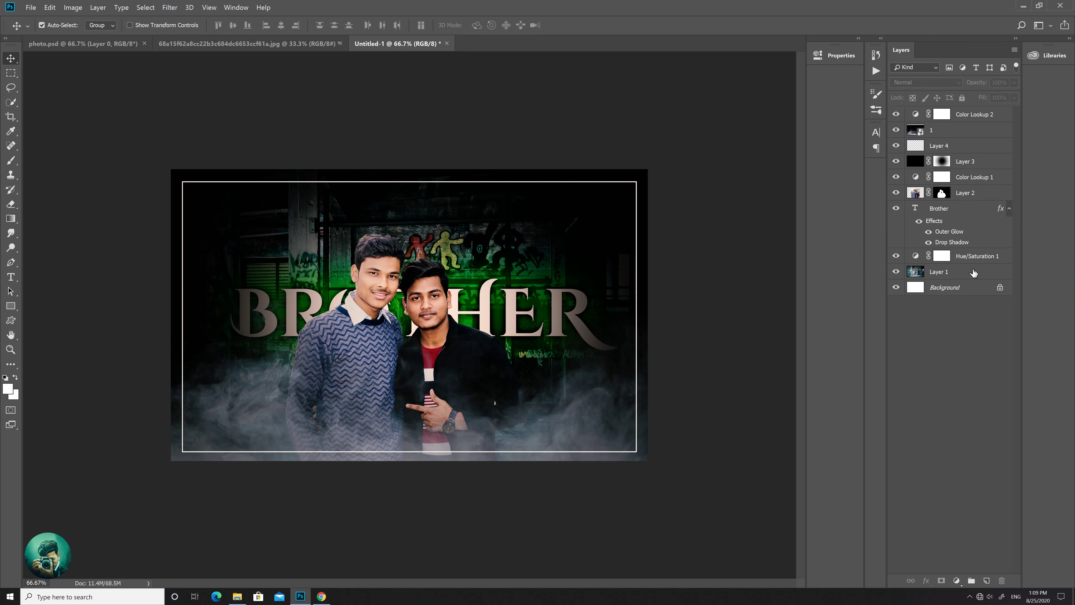
double_click(957, 288, "alt")
left_click(972, 116, "shift")
key("c")
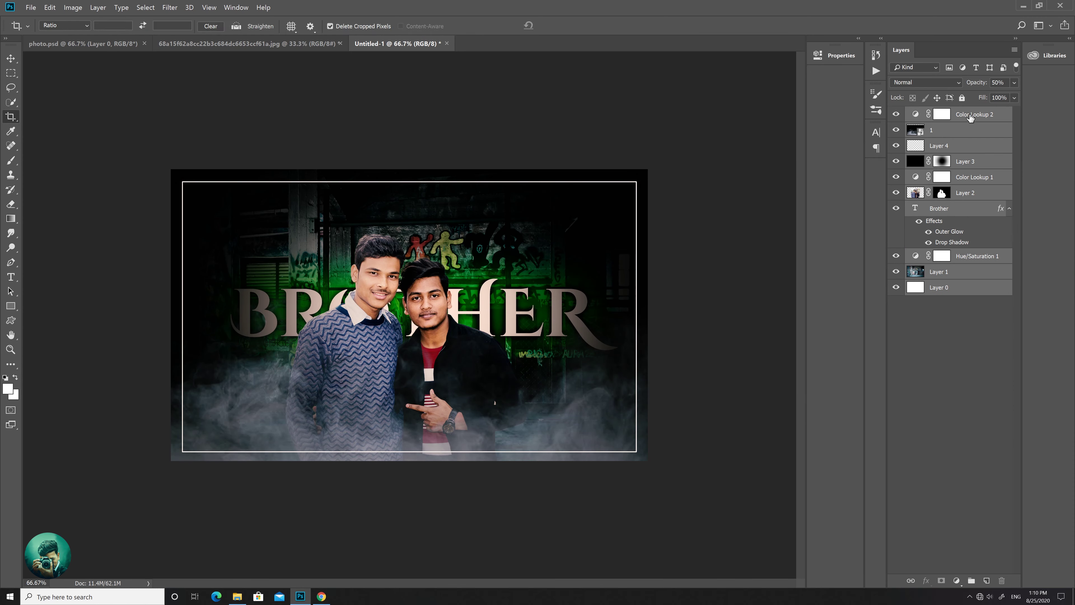
key("ctrl+j")
key("ctrl+e")
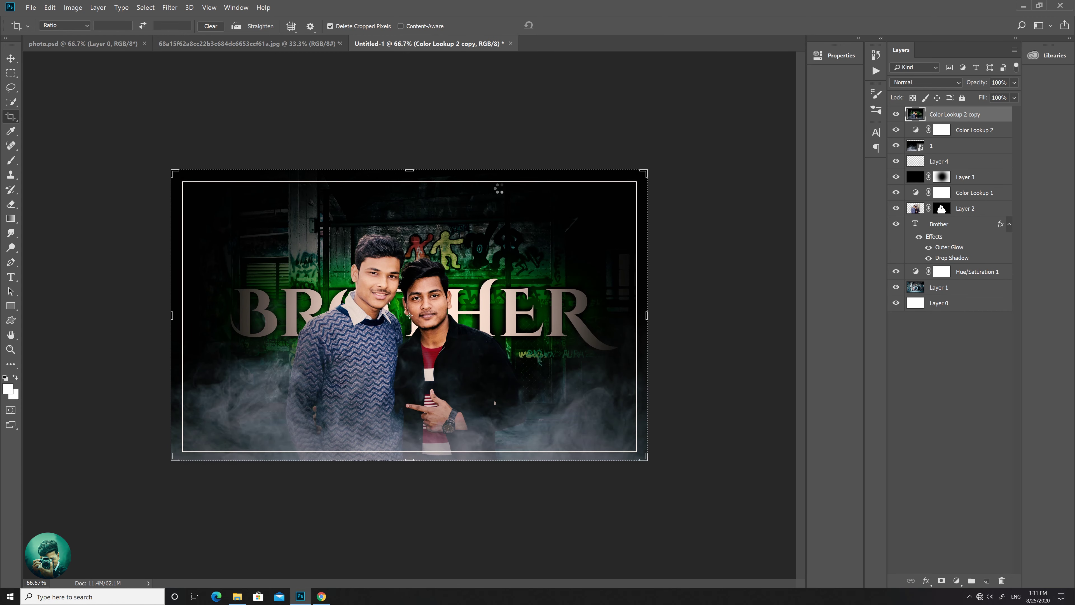
left_click(500, 191)
left_click(566, 25)
- Launch the Camera Raw Filter, switch white balance to Custom, and lower Temperature to -7
key("v")
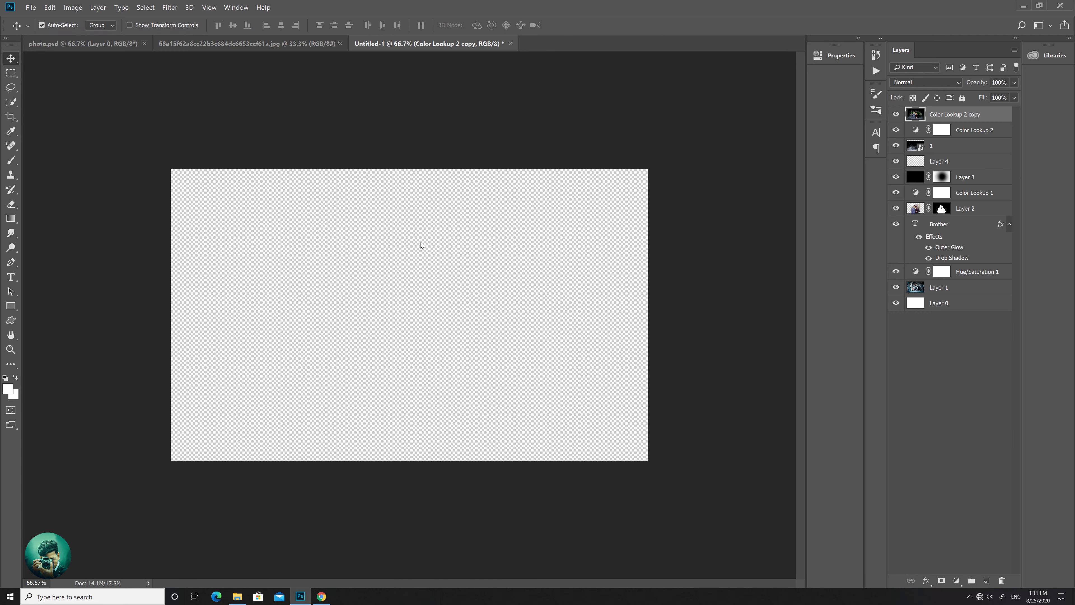
left_click(170, 8)
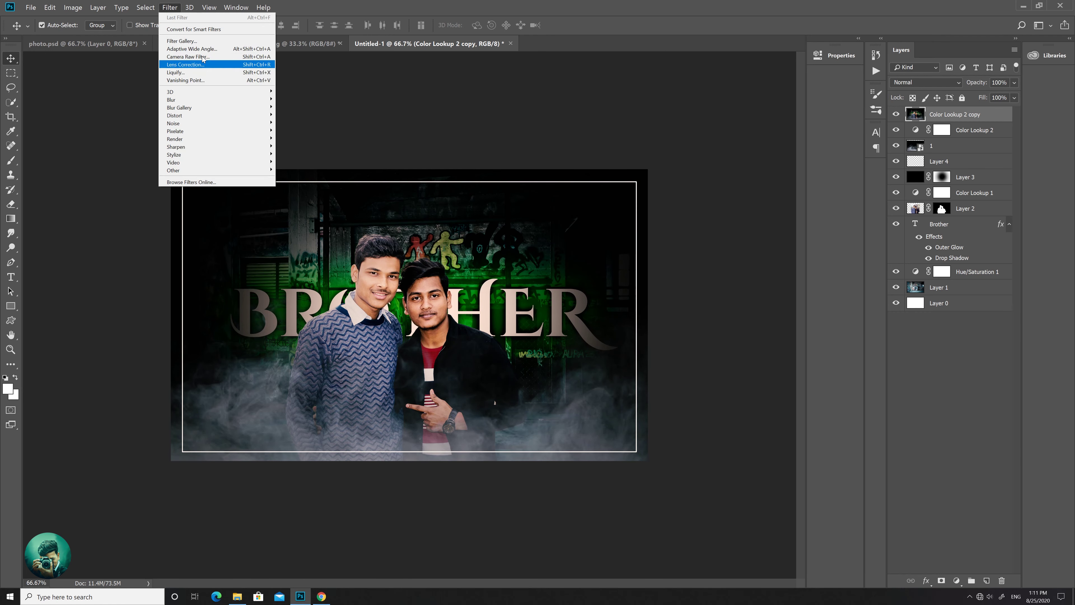
left_click(186, 63)
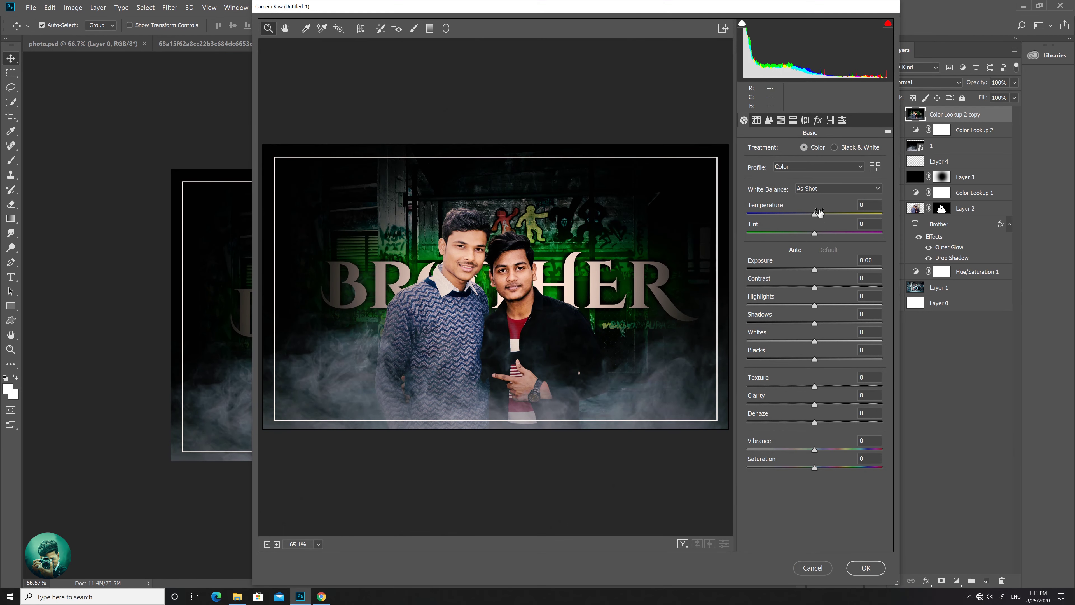
left_click(837, 188)
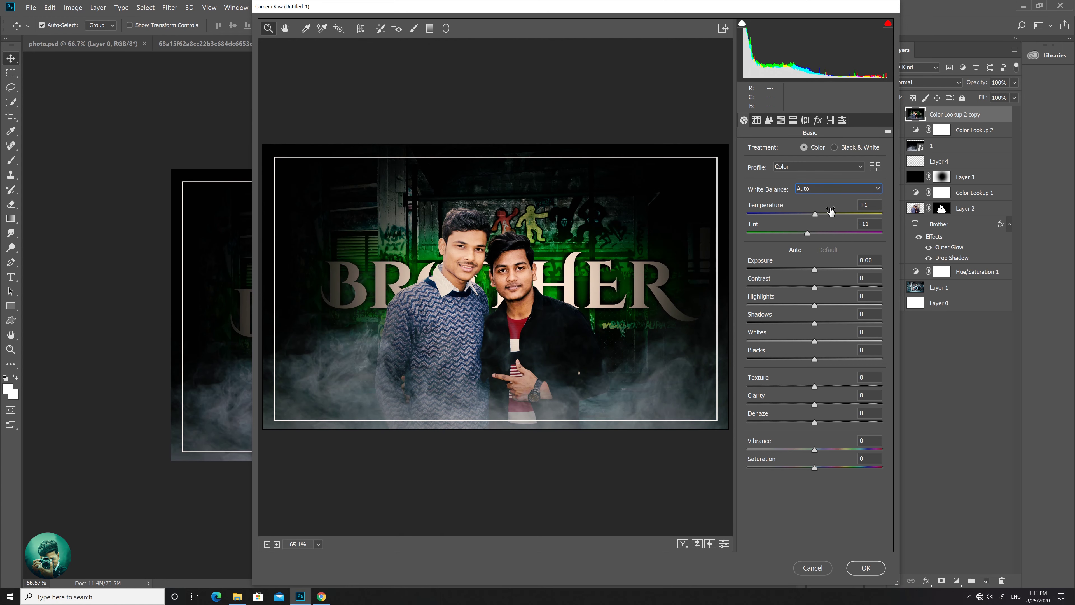
left_click(830, 188)
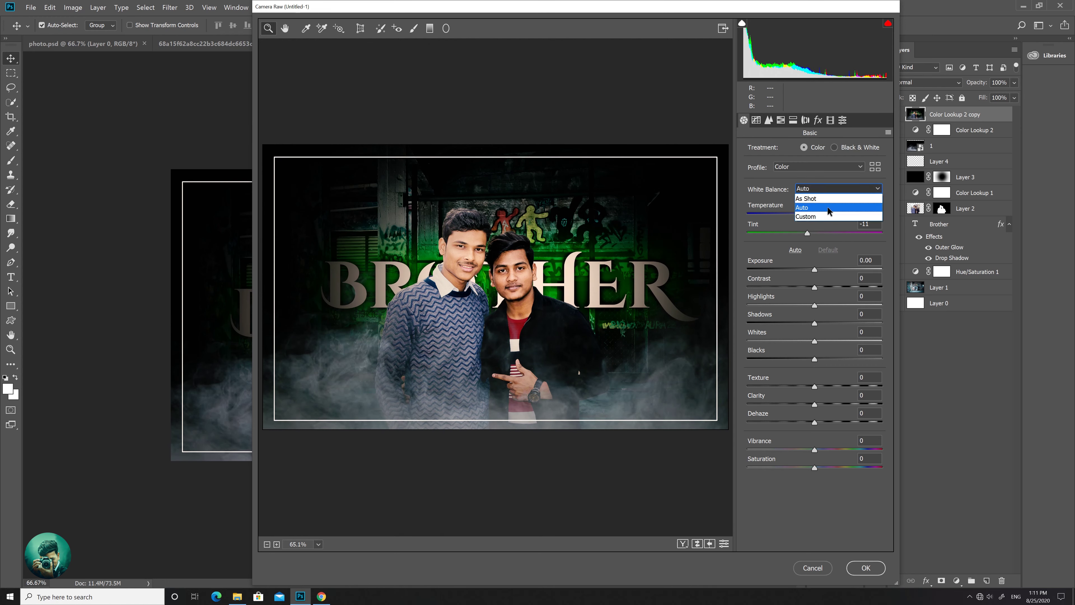
left_click(829, 198)
left_click(831, 211)
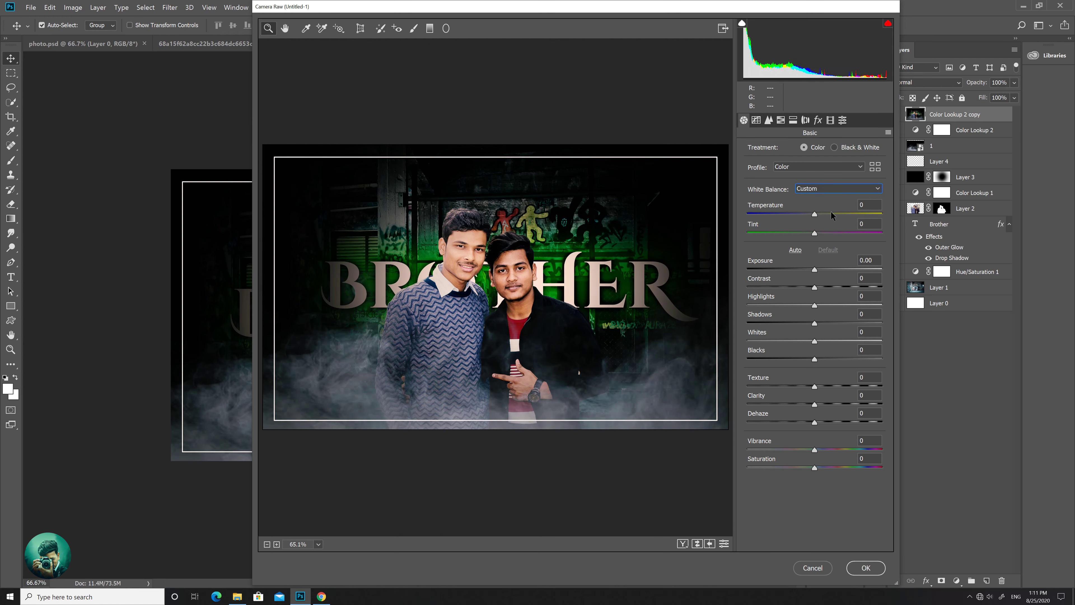
left_click(828, 188)
left_click(830, 190)
left_click(824, 164)
mouse_move(814, 214)
left_mouse_down()
mouse_move(802, 212)
mouse_move(818, 271)
mouse_move(785, 288)
mouse_move(892, 298)
mouse_move(822, 307)
left_mouse_up()
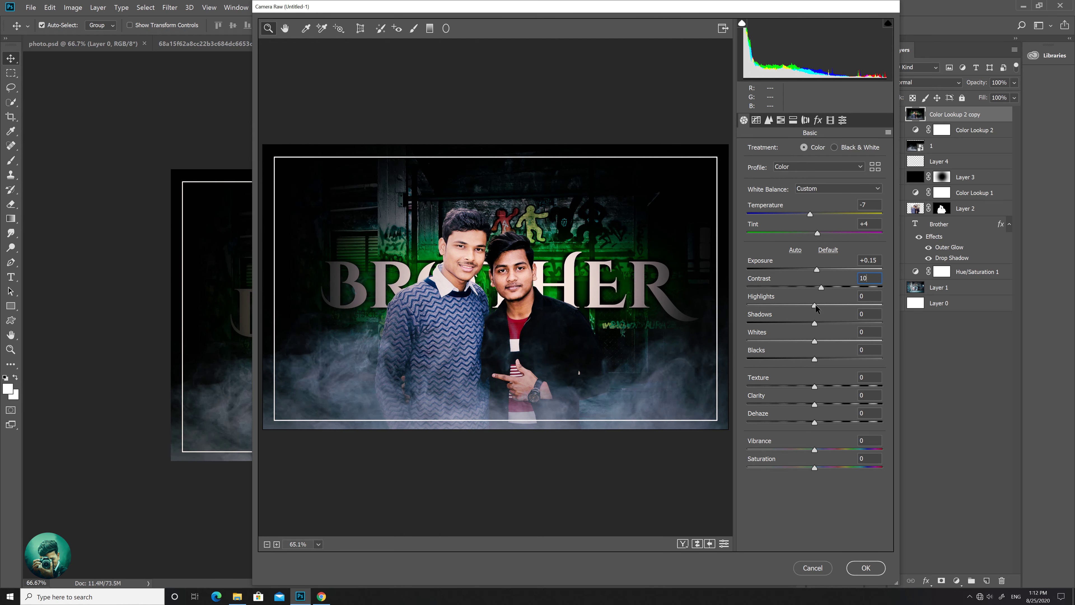
- Set Shadows -10, Whites -20, Blacks +10, and pull Texture slightly below zero
left_click_drag(815, 305, 892, 345)
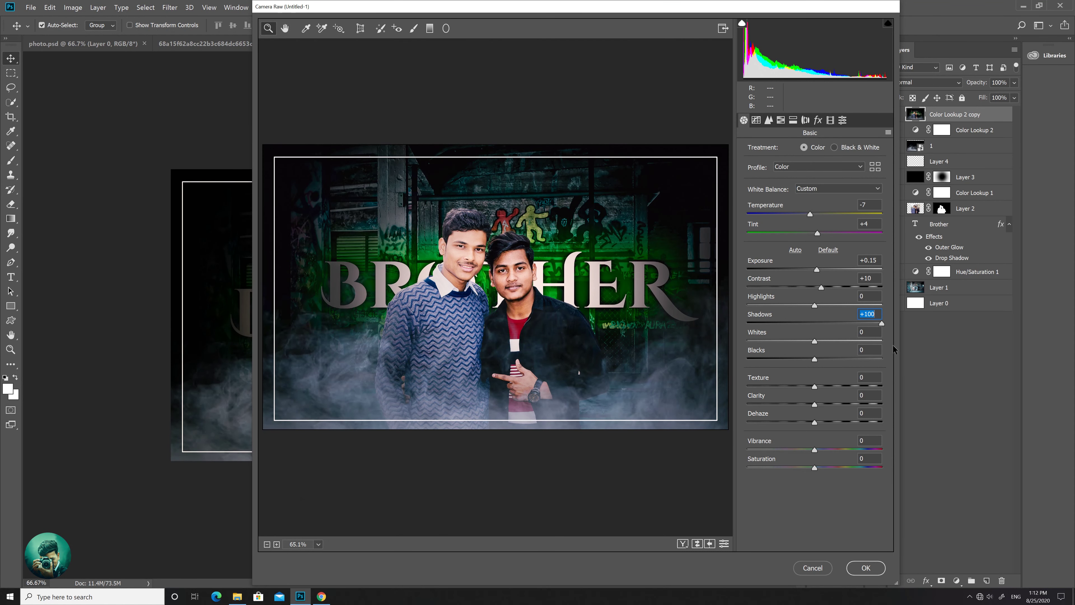
mouse_move(890, 345)
left_mouse_down()
mouse_move(716, 342)
mouse_move(784, 359)
left_mouse_up()
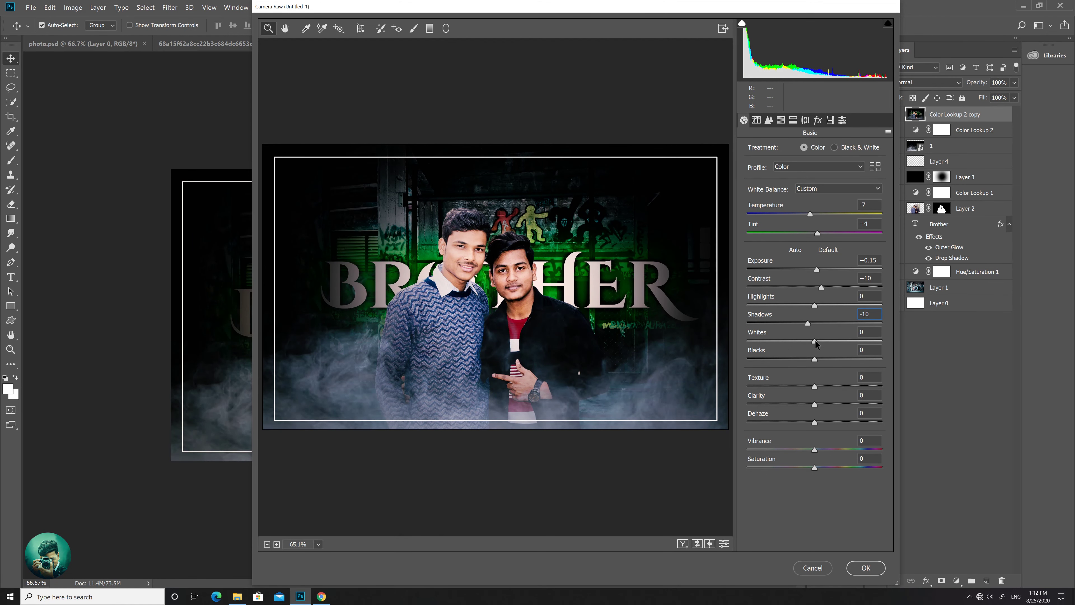
mouse_move(814, 341)
left_mouse_down()
mouse_move(747, 346)
mouse_move(857, 341)
mouse_move(685, 372)
mouse_move(803, 375)
left_mouse_up()
mouse_move(814, 360)
left_mouse_down()
mouse_move(890, 366)
mouse_move(817, 375)
left_mouse_up()
type("10")
left_click_drag(815, 387, 727, 396)
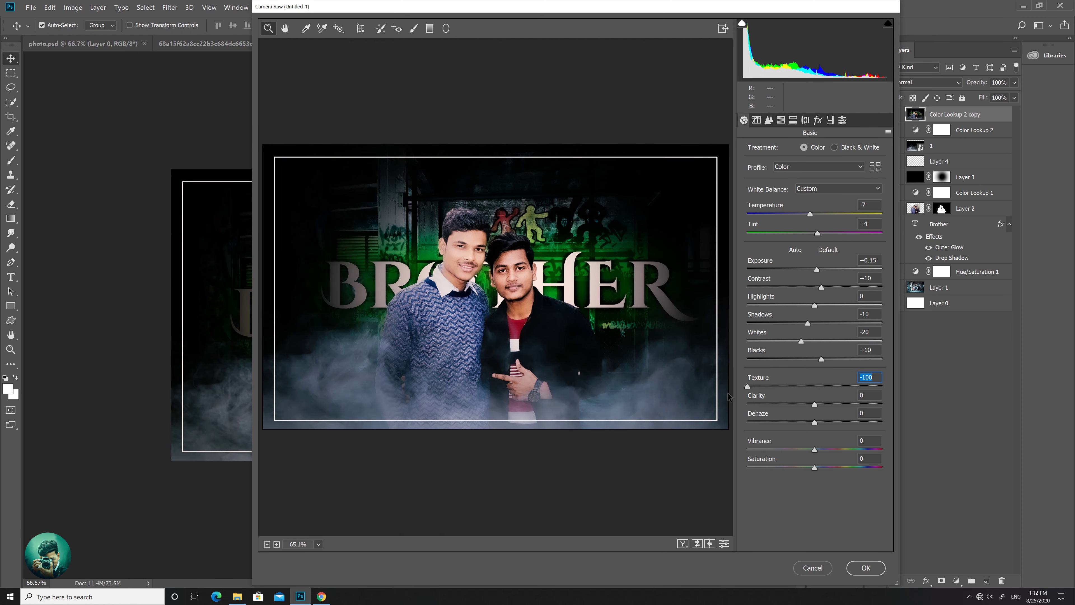
left_click_drag(728, 396, 895, 401)
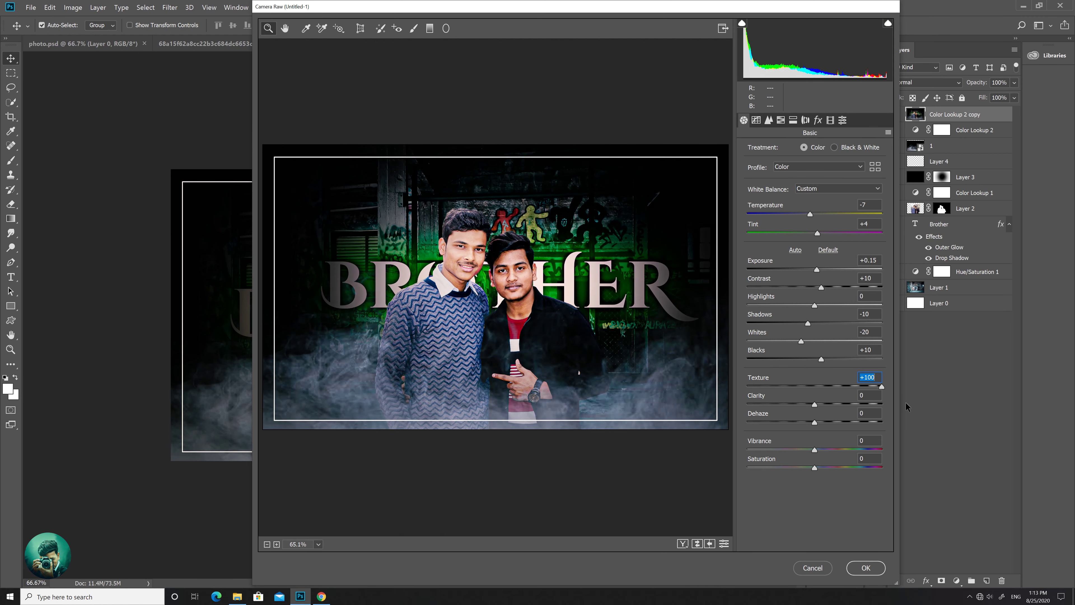
mouse_move(830, 394)
left_mouse_down()
mouse_move(742, 402)
mouse_move(802, 397)
left_mouse_up()
- Set Texture -20 and Dehaze +30, reset trial Vibrance, Saturation and Temperature, then apply Camera Raw
left_click(815, 404)
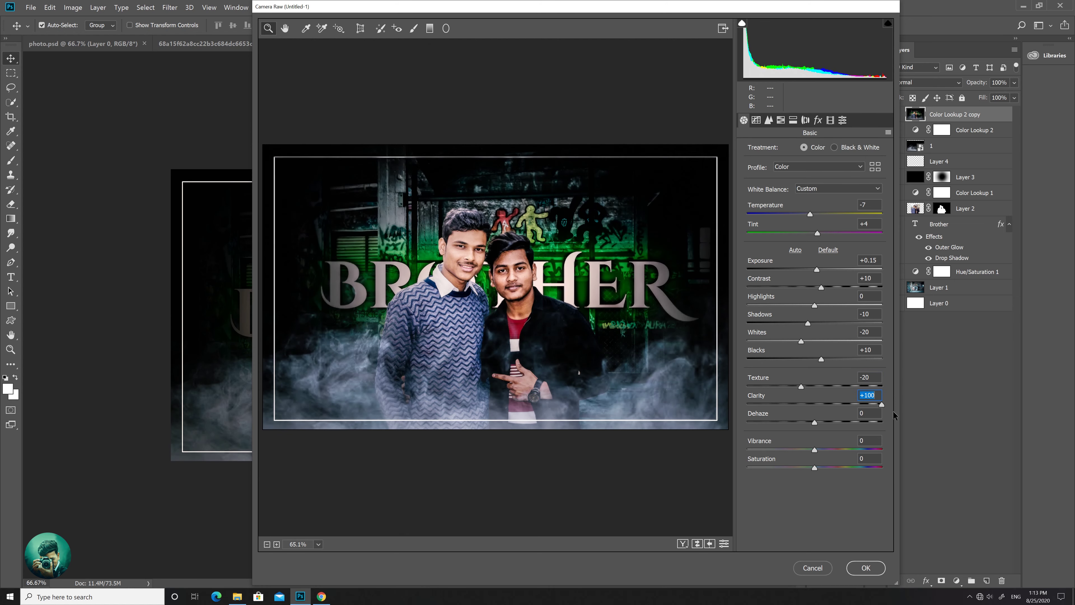
key("Up")
key("Up")
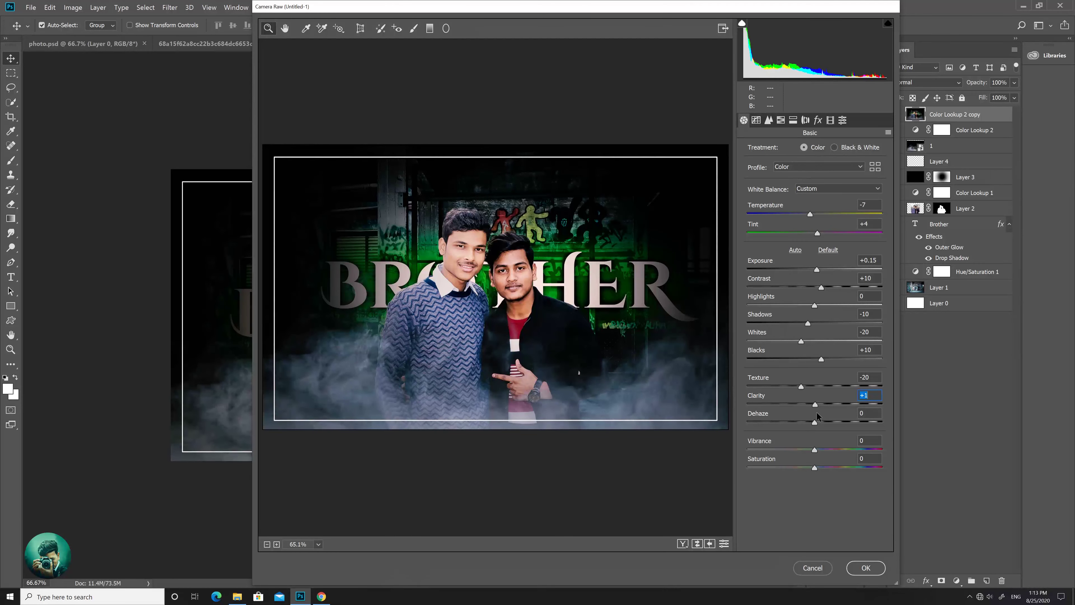
mouse_move(814, 421)
left_mouse_down()
mouse_move(886, 431)
mouse_move(710, 441)
mouse_move(882, 452)
mouse_move(812, 442)
mouse_move(879, 450)
mouse_move(806, 455)
left_mouse_up()
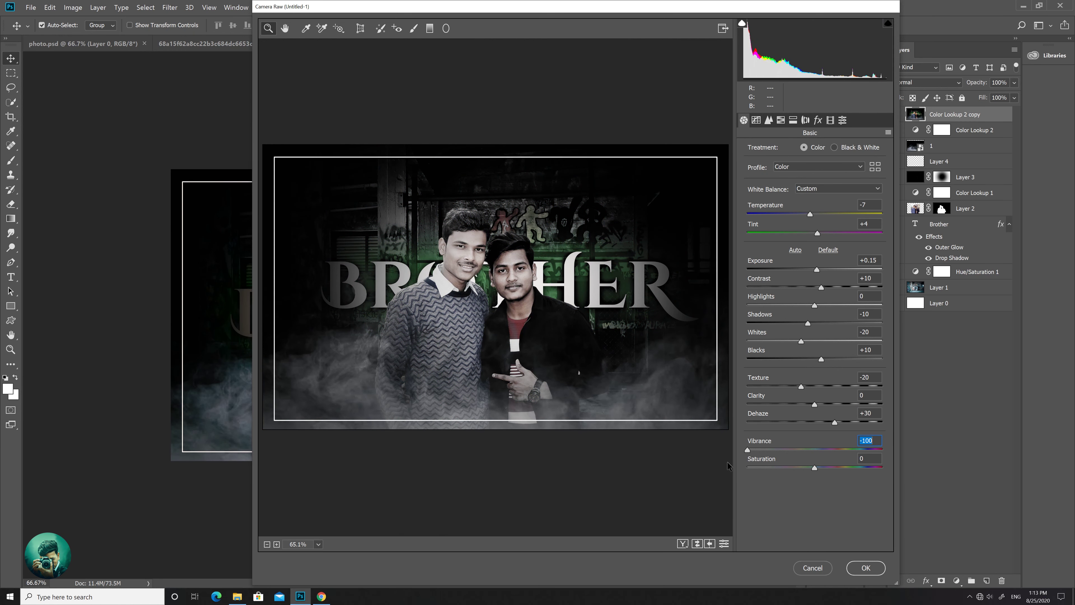
double_click(806, 450)
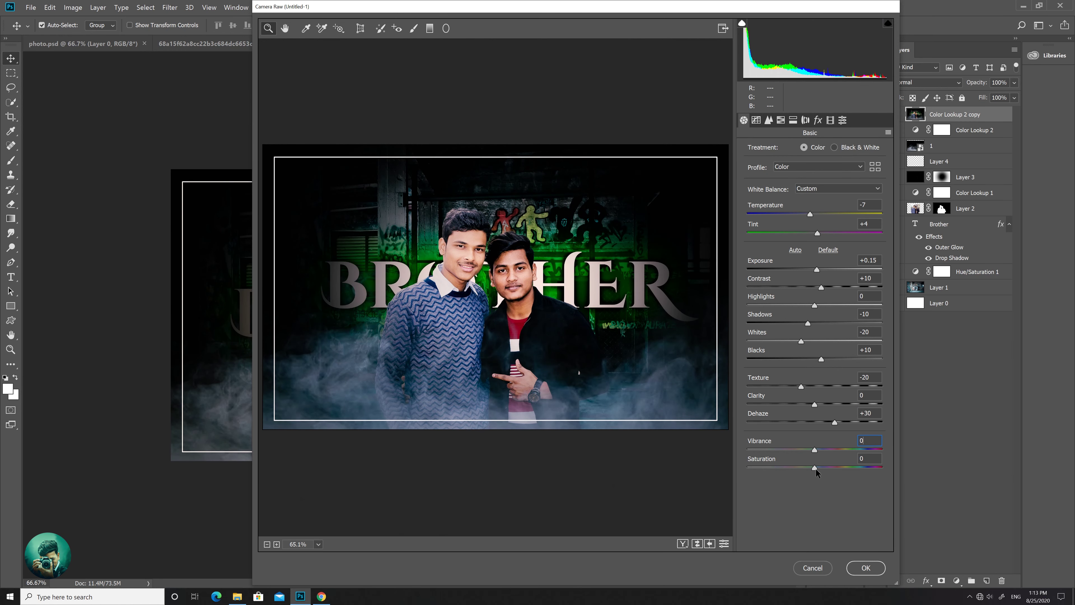
mouse_move(814, 467)
left_mouse_down()
mouse_move(761, 468)
mouse_move(812, 469)
left_mouse_up()
double_click(812, 468)
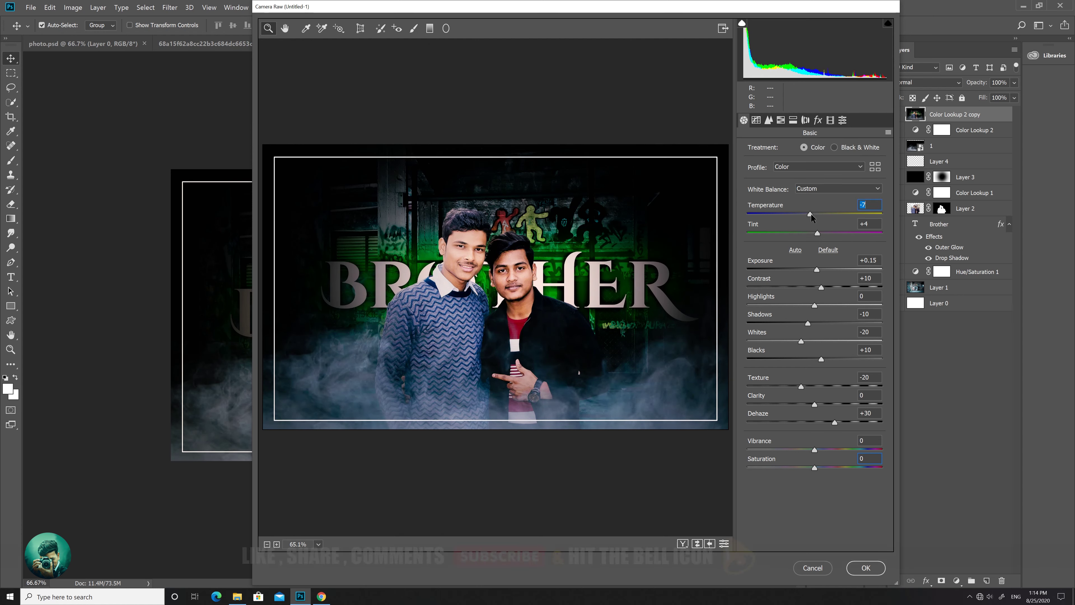
mouse_move(810, 213)
left_mouse_down()
mouse_move(791, 213)
mouse_move(843, 217)
left_mouse_up()
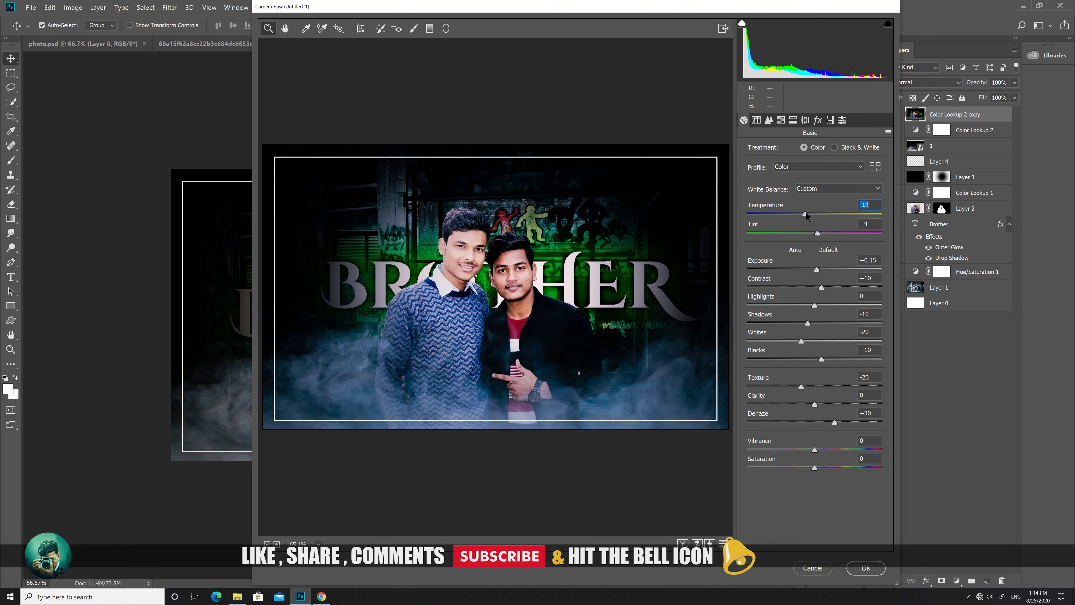
double_click(843, 216)
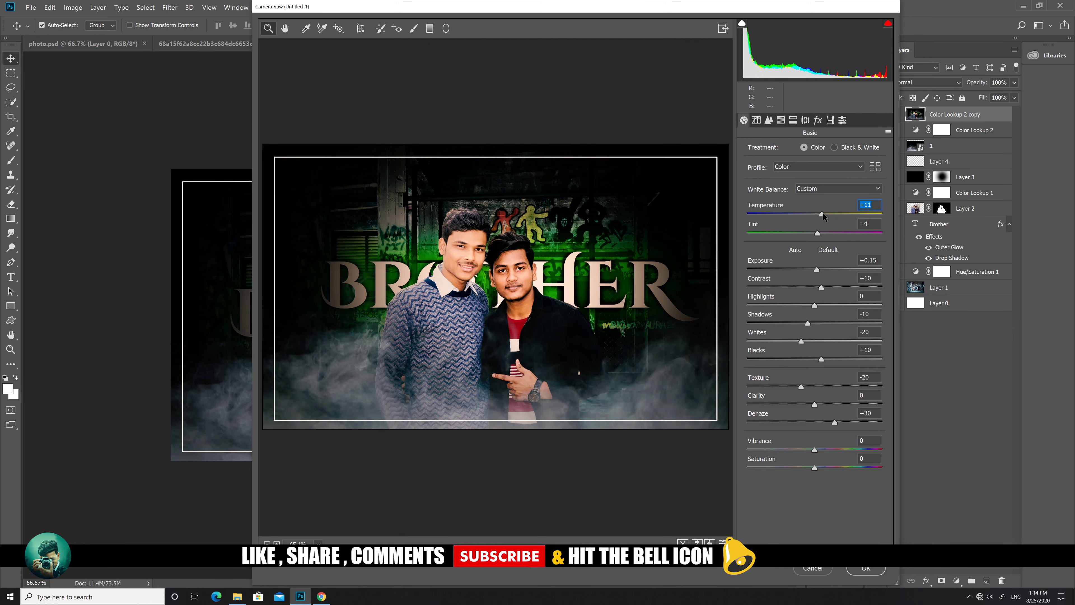
left_click(866, 568)
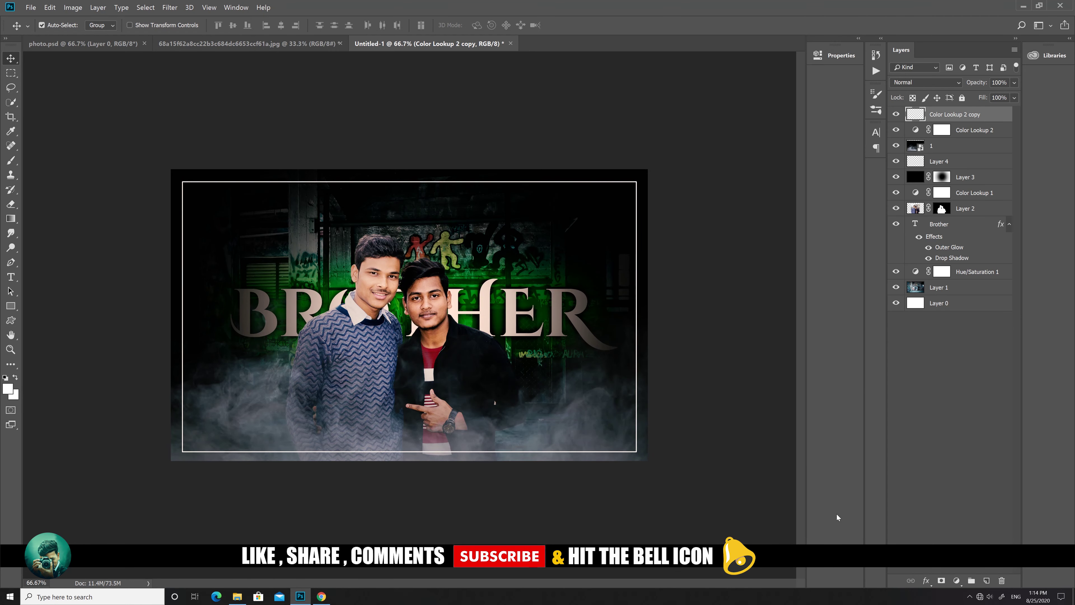
left_click(897, 115)
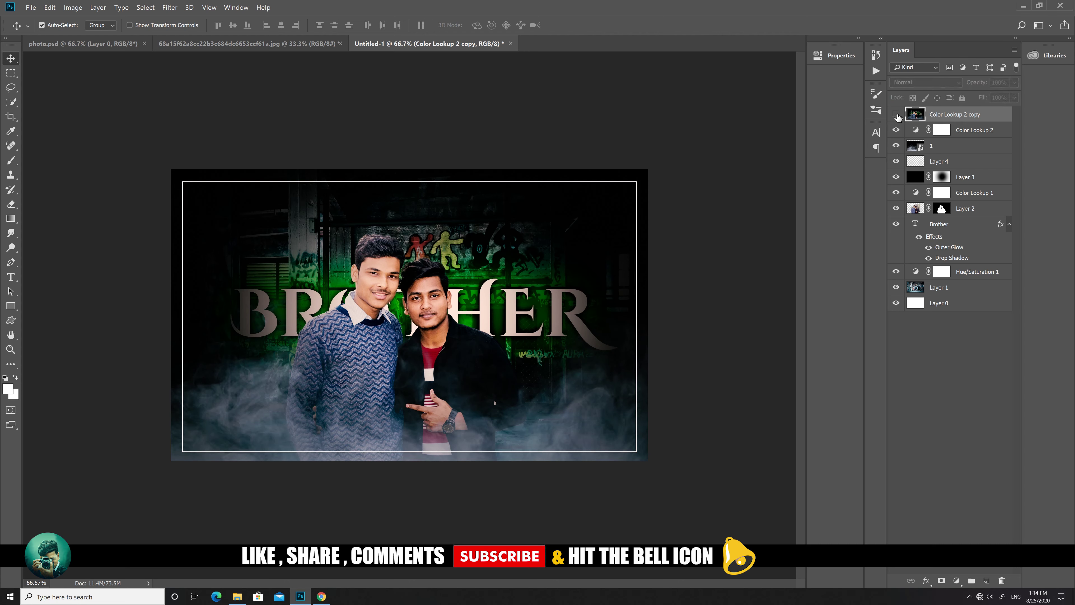
left_click(896, 115)
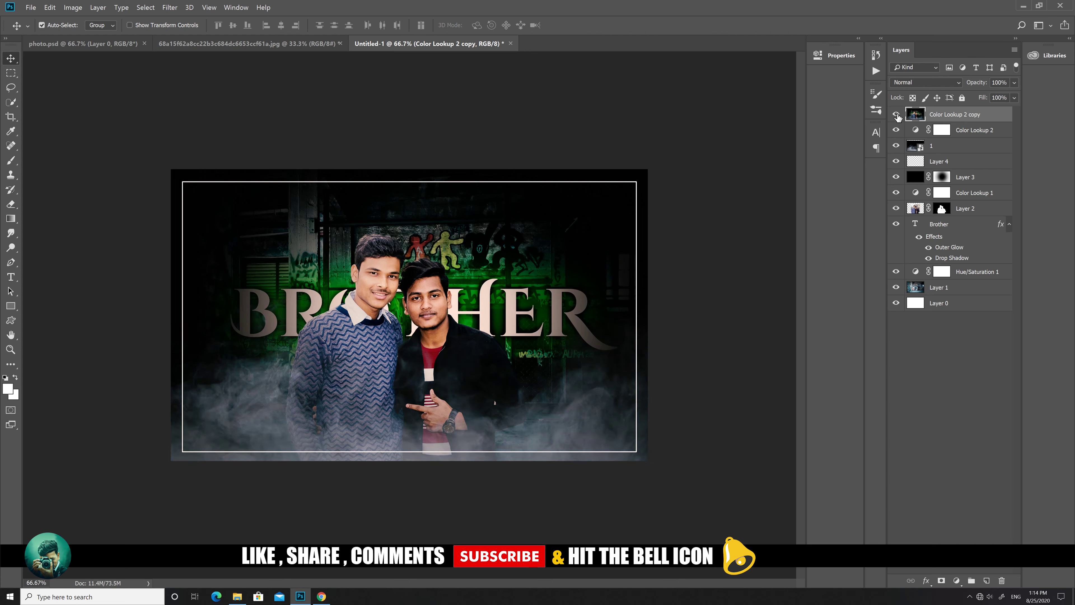
left_click(966, 418)
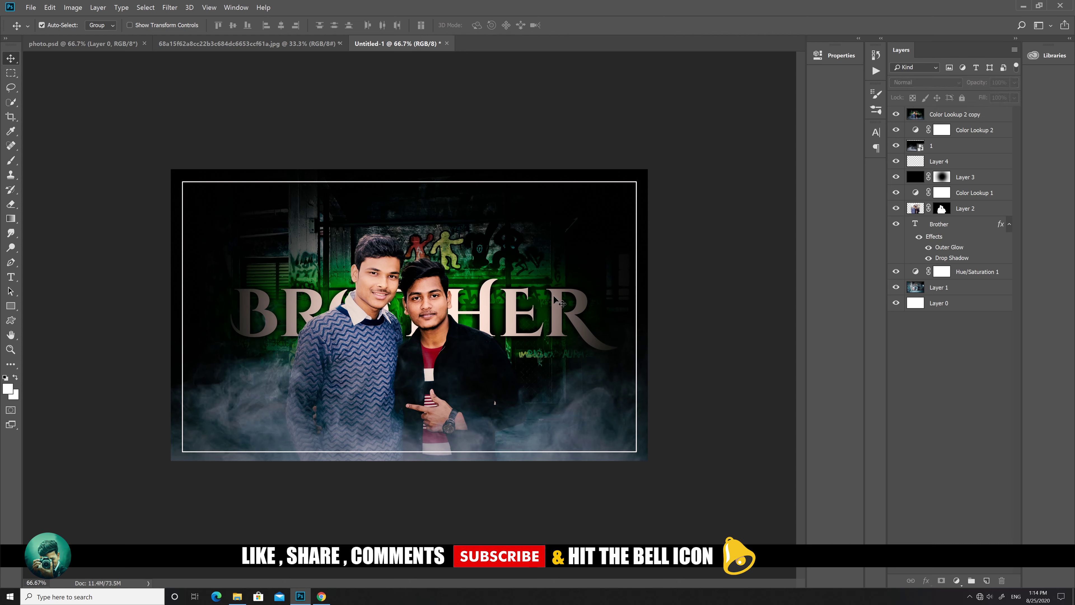
key("t")
- Type the signature name as a new text layer at 6 pt and commit it
left_click(574, 429)
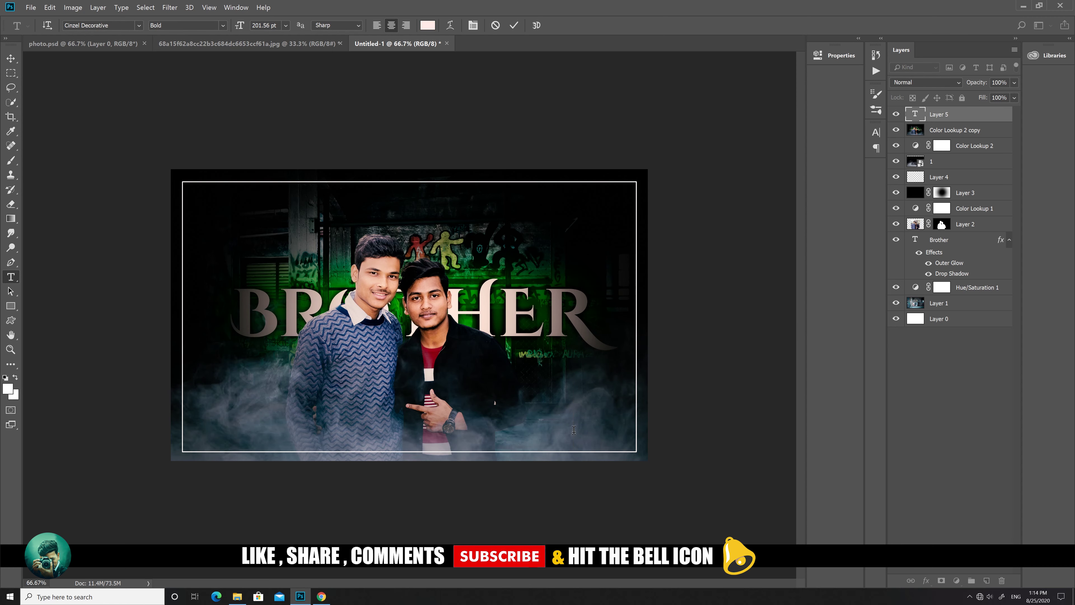
type("HIMAN")
key("ctrl+a")
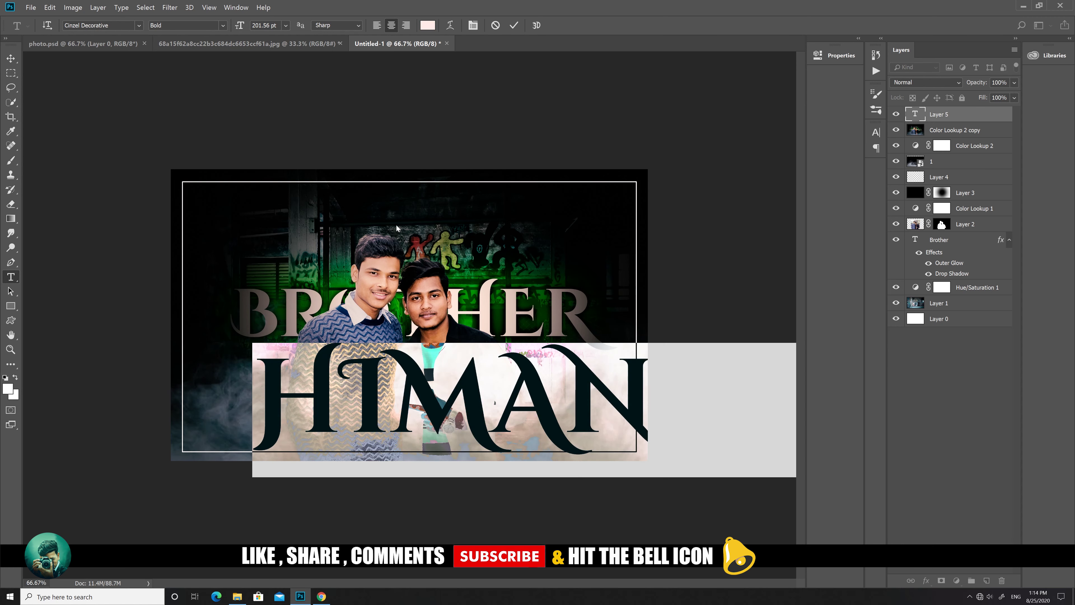
left_click(285, 25)
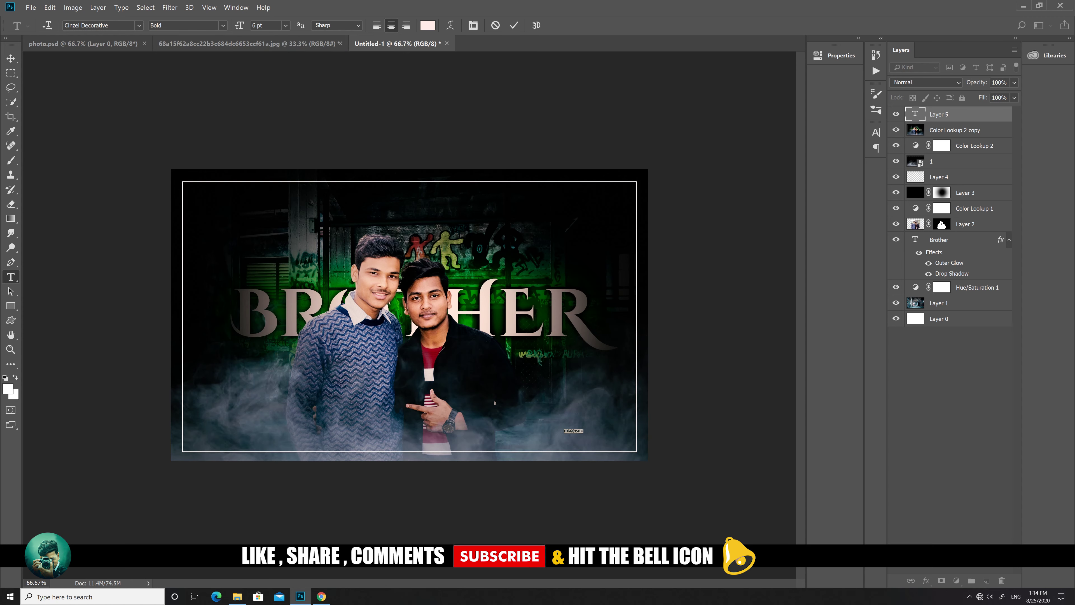
left_click(285, 25)
left_click(277, 55)
key("ctrl+Return")
- Move the signature text into the frame's top-right corner
key("v")
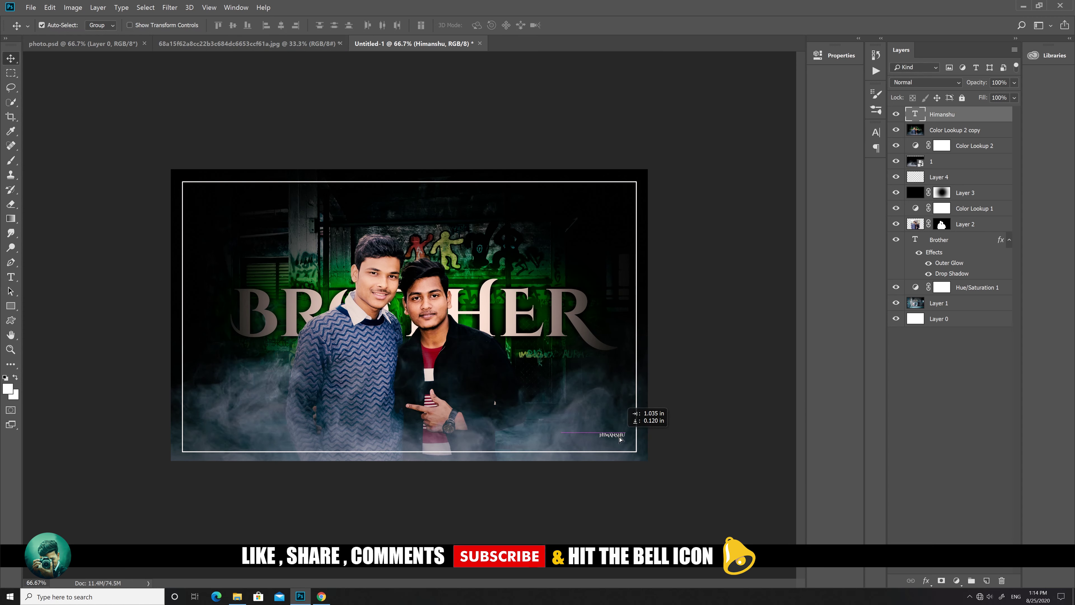
left_click_drag(588, 406, 632, 421)
left_click(712, 440)
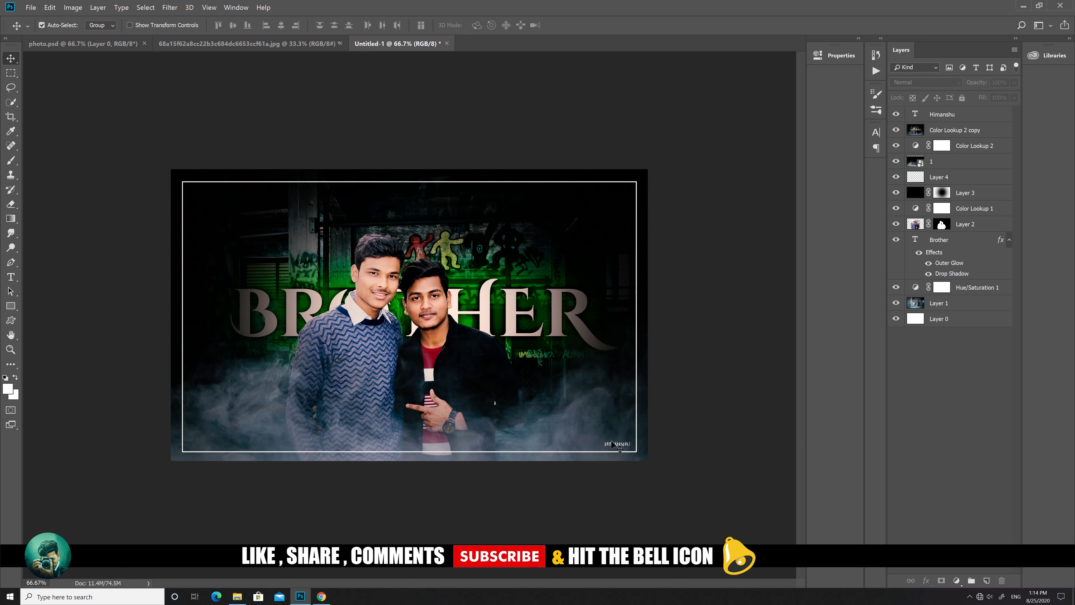
left_click_drag(618, 447, 618, 194)
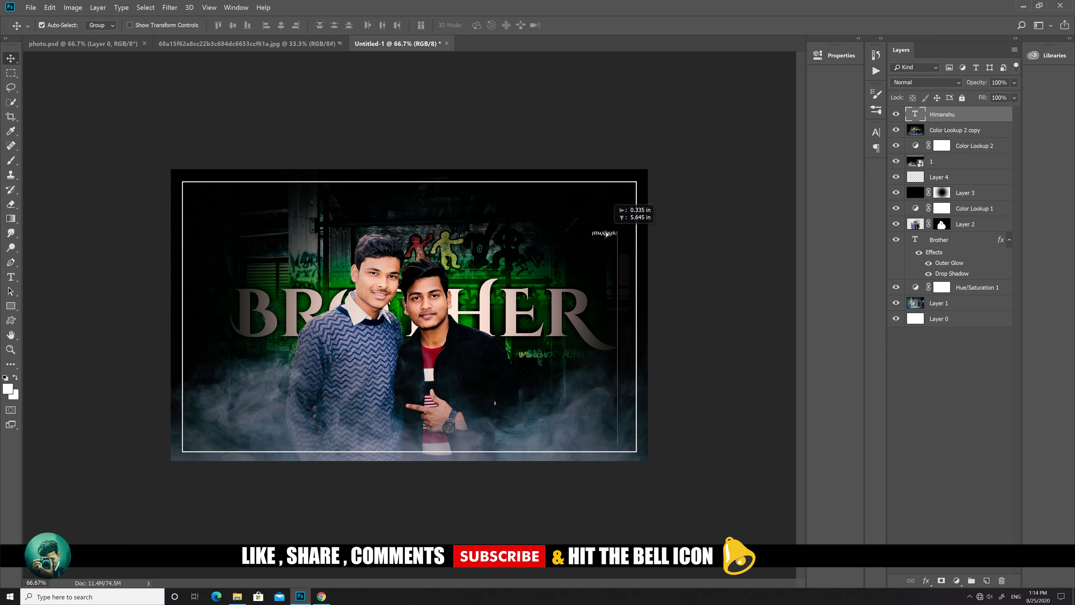
left_click(686, 261)
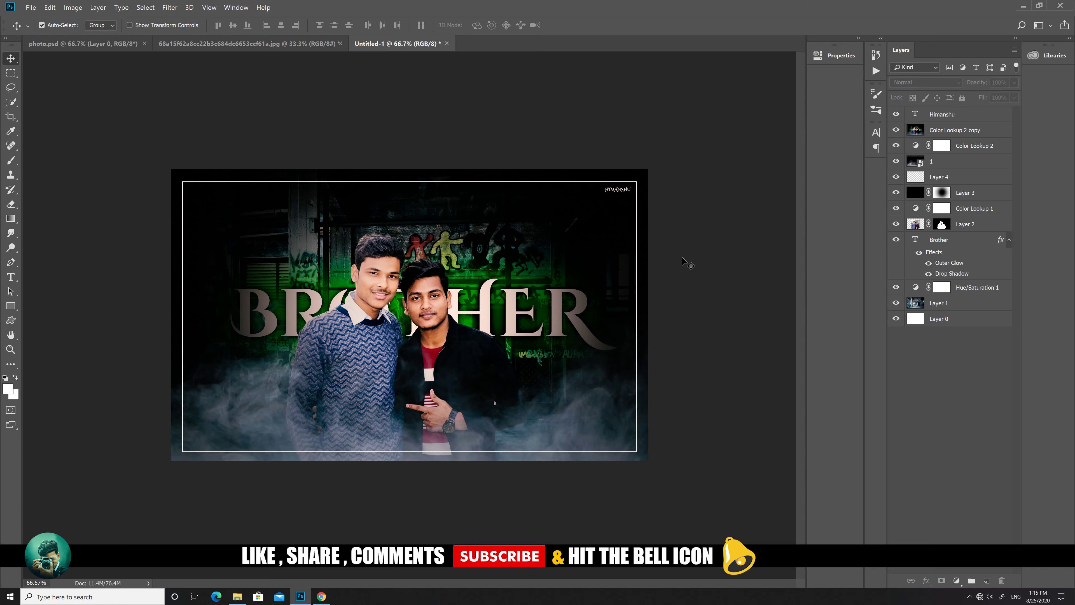